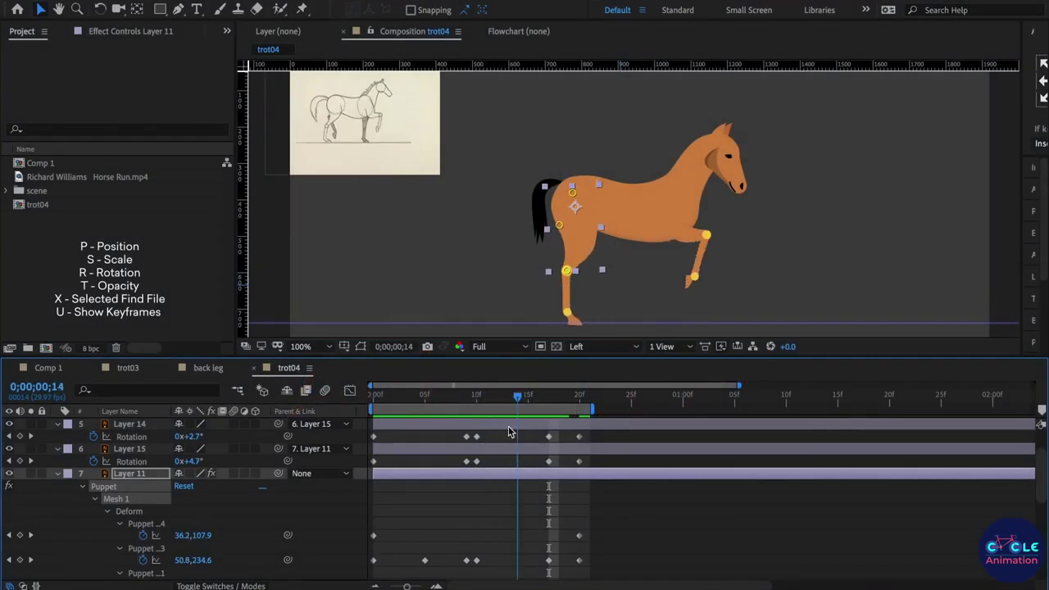
# Step: Add rear-leg Rotation and Puppet Pin keyframes at frame 17
pyautogui.moveTo(525, 428); pyautogui.dragTo(479, 434)
pyautogui.scroll(-3, 509, 506)
pyautogui.scroll(2, 508, 508)
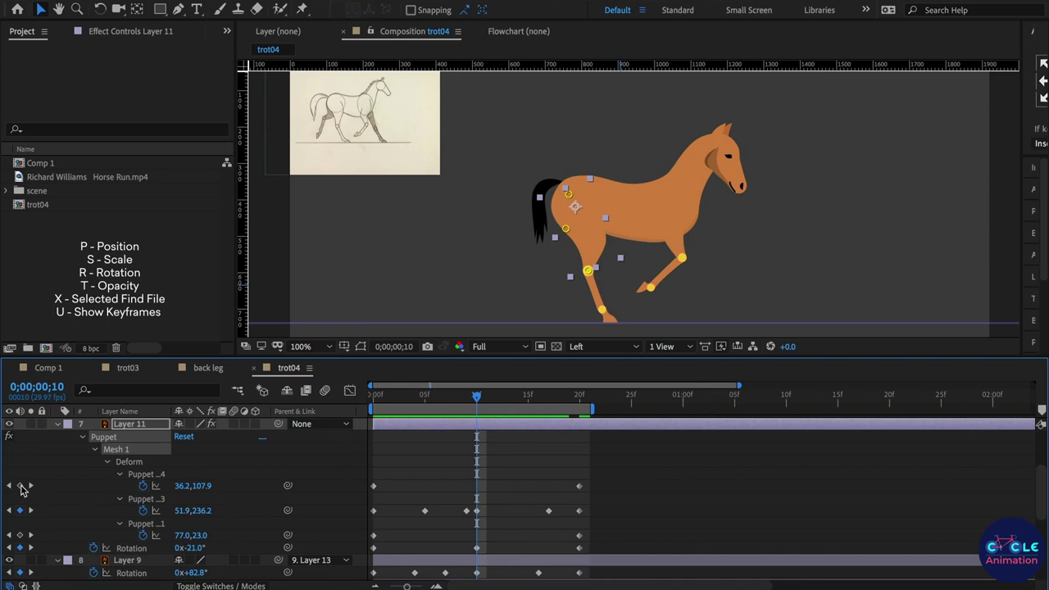
pyautogui.moveTo(486, 399); pyautogui.dragTo(552, 423)
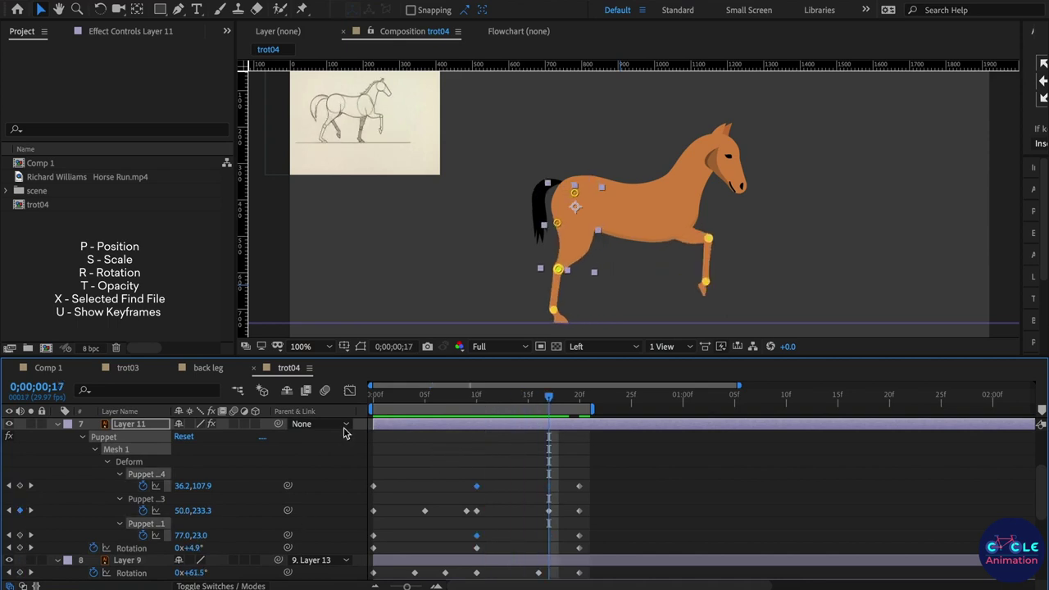
pyautogui.click(20, 548)
pyautogui.click(20, 535)
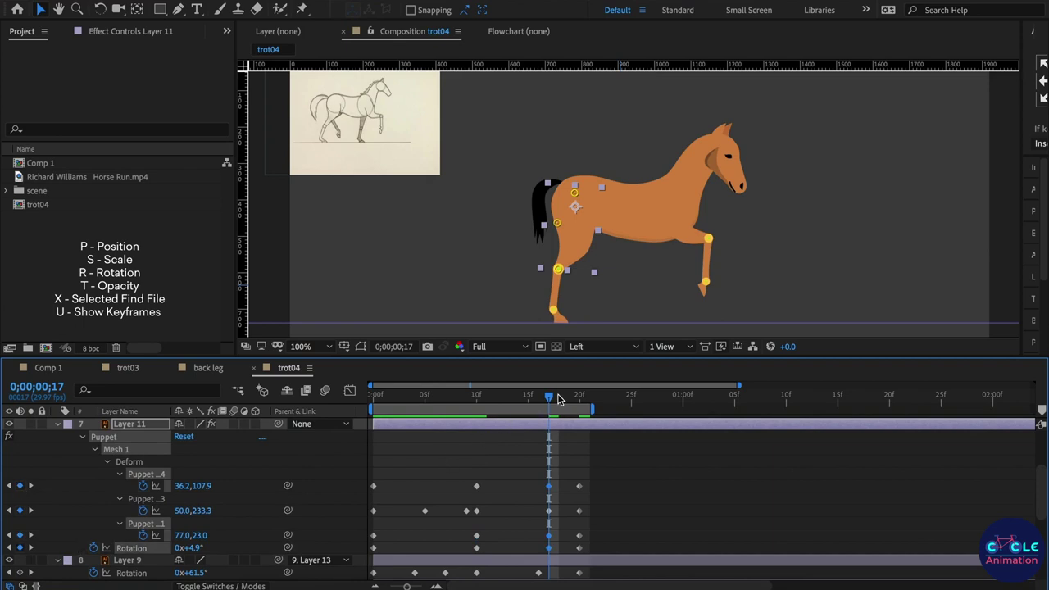
# Step: At frame 20, move Puppet Pin 3 to 42.8,207.0 to match frame 0, then recheck frame 17
pyautogui.moveTo(553, 400); pyautogui.dragTo(583, 416)
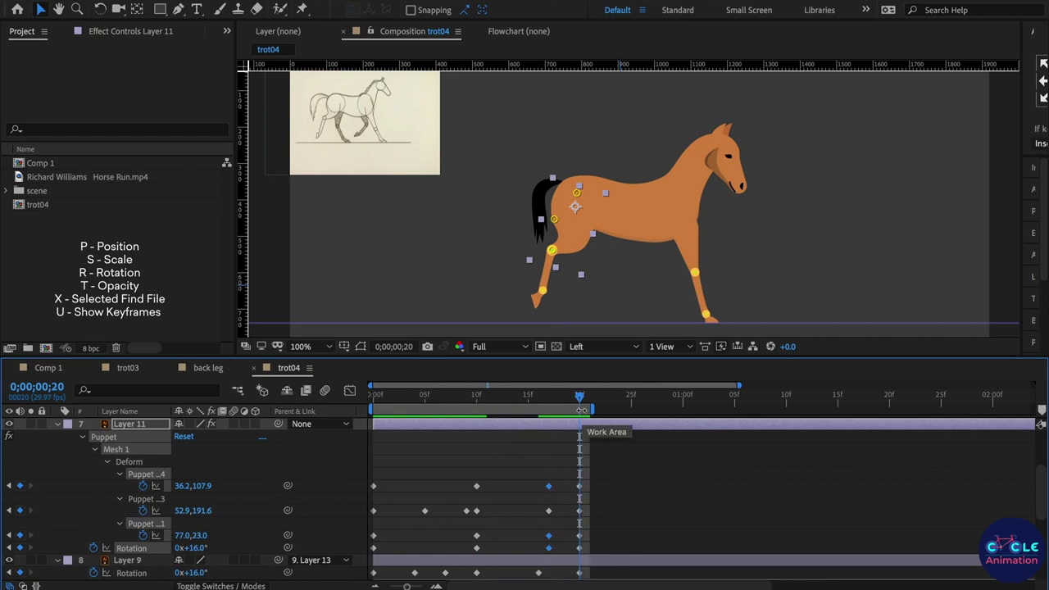
pyautogui.moveTo(553, 252); pyautogui.dragTo(546, 261)
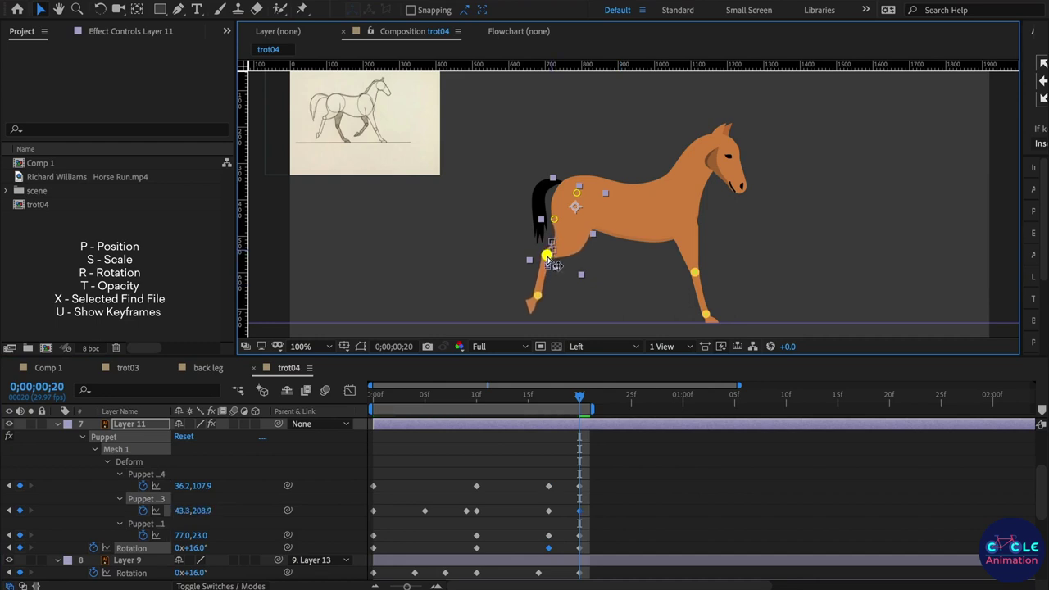
pyautogui.click(599, 510)
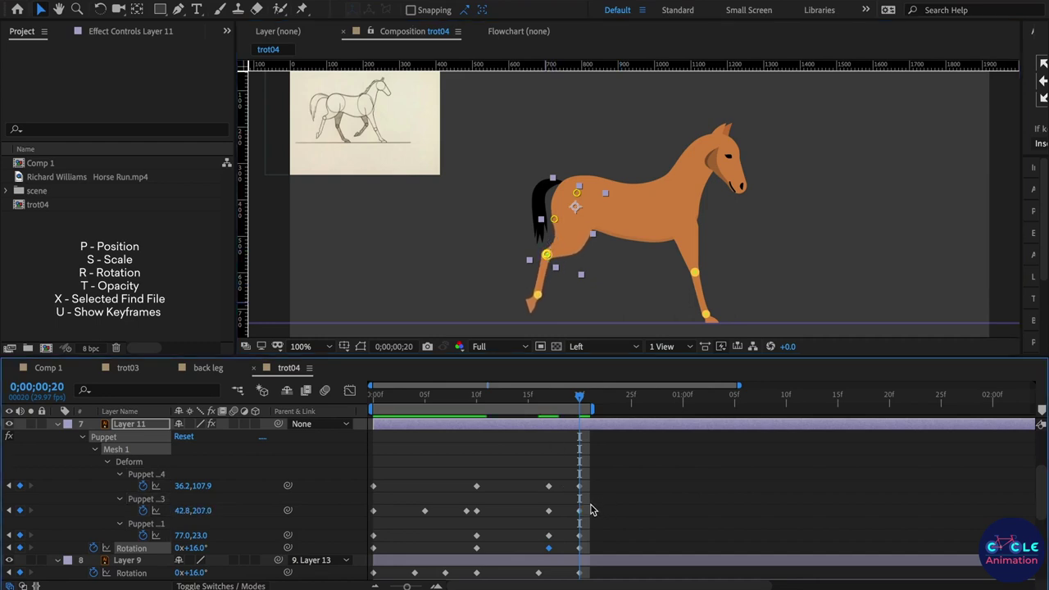
pyautogui.moveTo(601, 485); pyautogui.dragTo(584, 544)
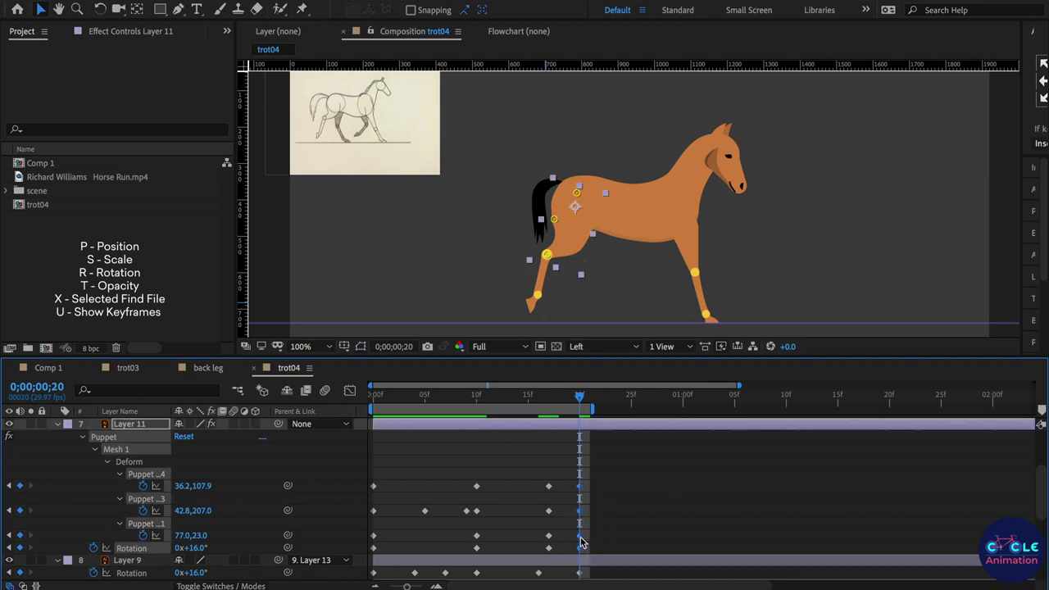
pyautogui.click(376, 405)
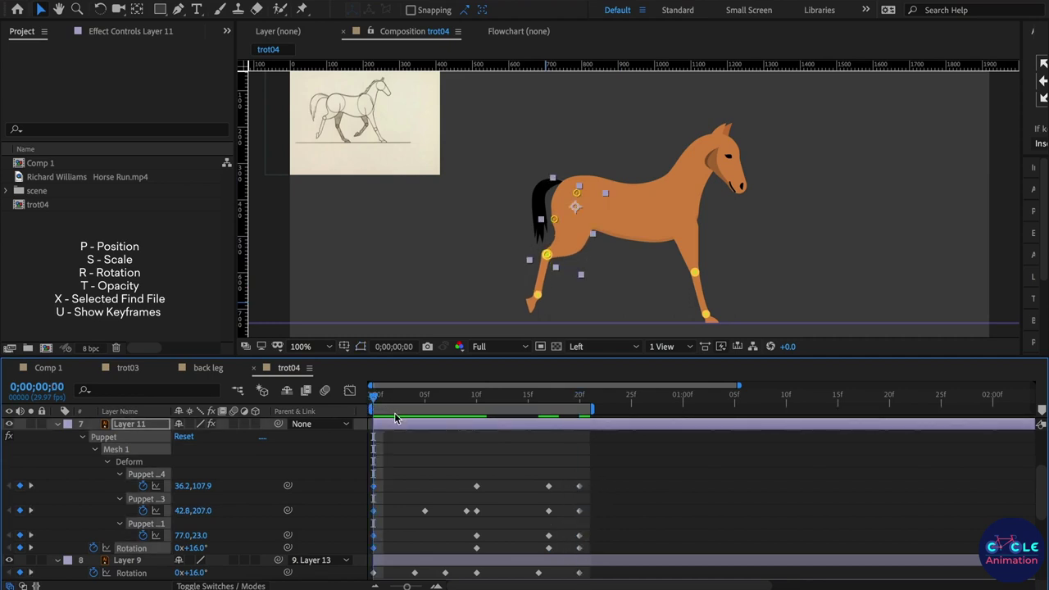
pyautogui.moveTo(457, 402)
pyautogui.mouseDown()
pyautogui.moveTo(545, 422)
pyautogui.moveTo(509, 439)
pyautogui.mouseUp()
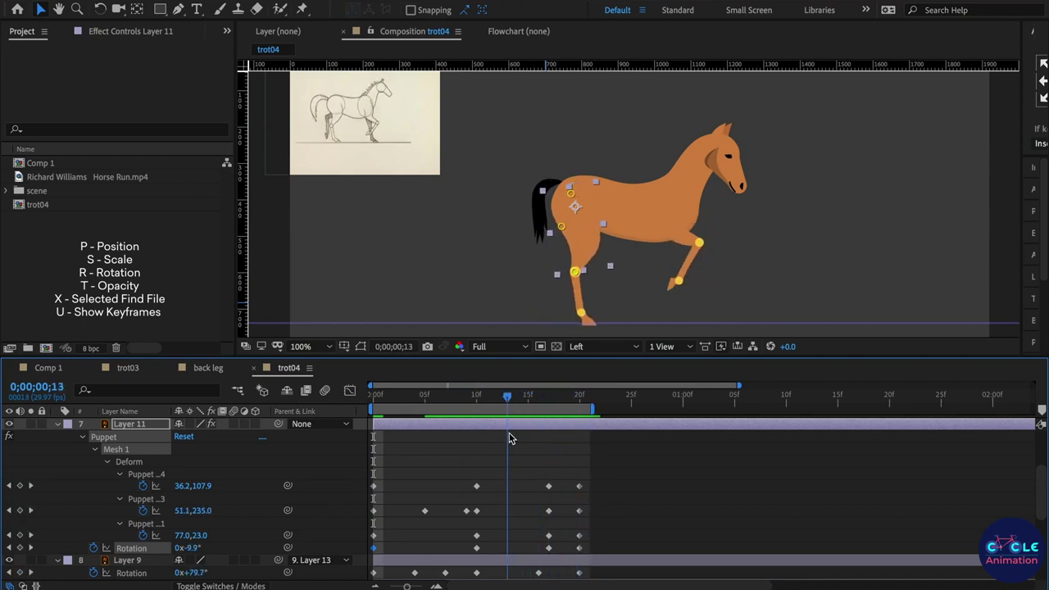
# Step: Raise rear-leg Puppet Pin 3 slightly at frame 13 and play the trot loop
pyautogui.click(576, 278)
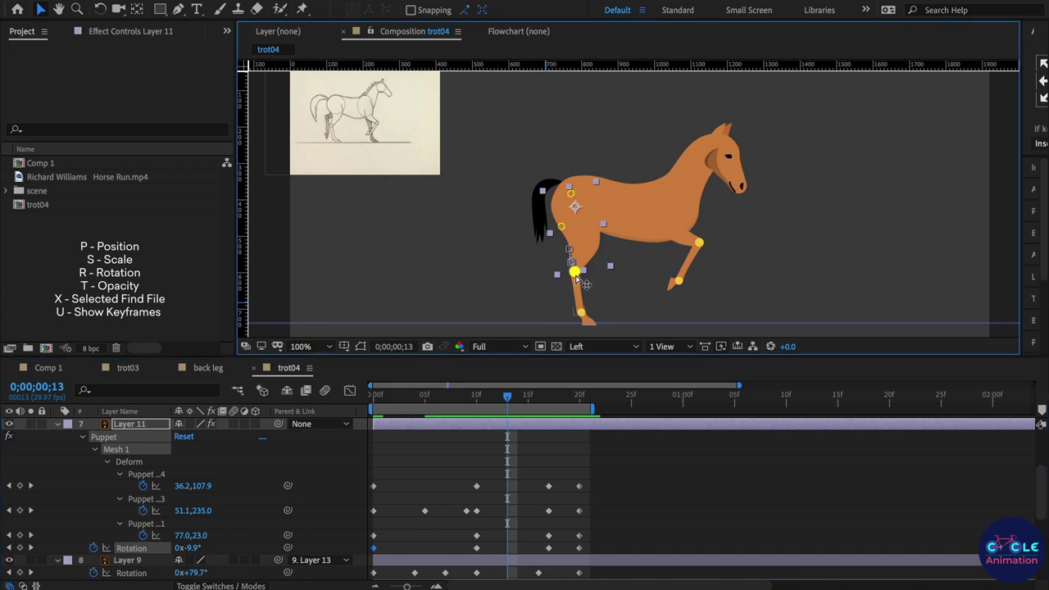
pyautogui.moveTo(577, 277); pyautogui.dragTo(577, 275)
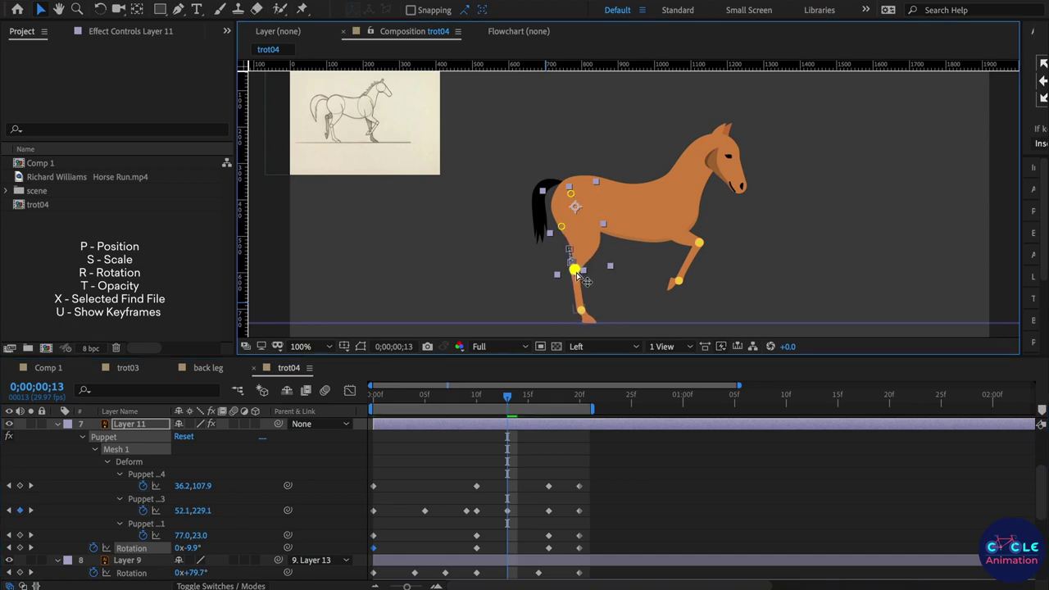
pyautogui.click(614, 464)
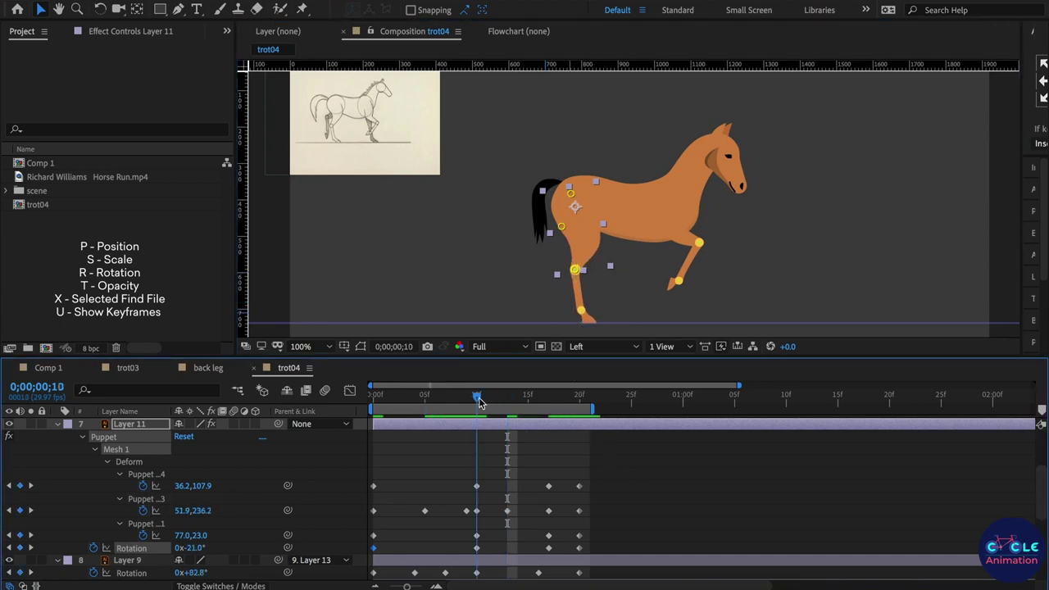
pyautogui.press('space')
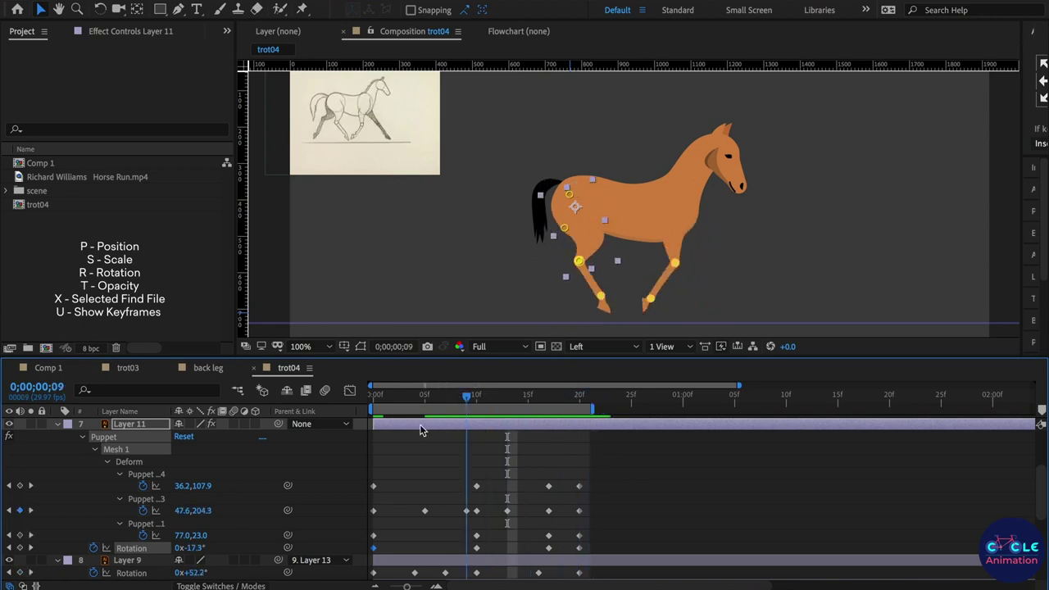
pyautogui.click(665, 484)
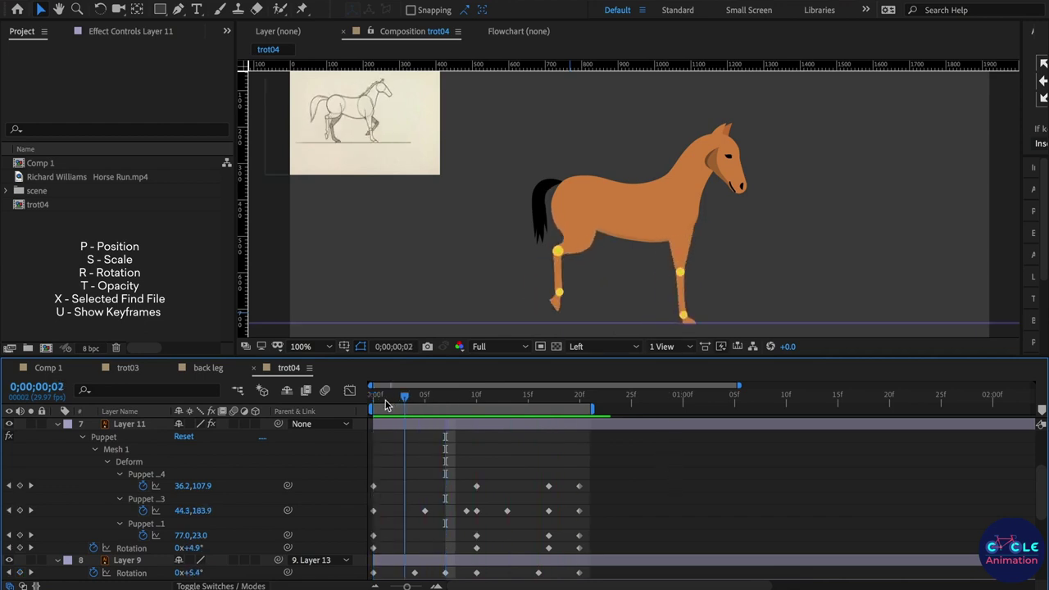
# Step: Stop playback, select the rear-leg layer and scrub the trot poses back to frame 0
pyautogui.press('space')
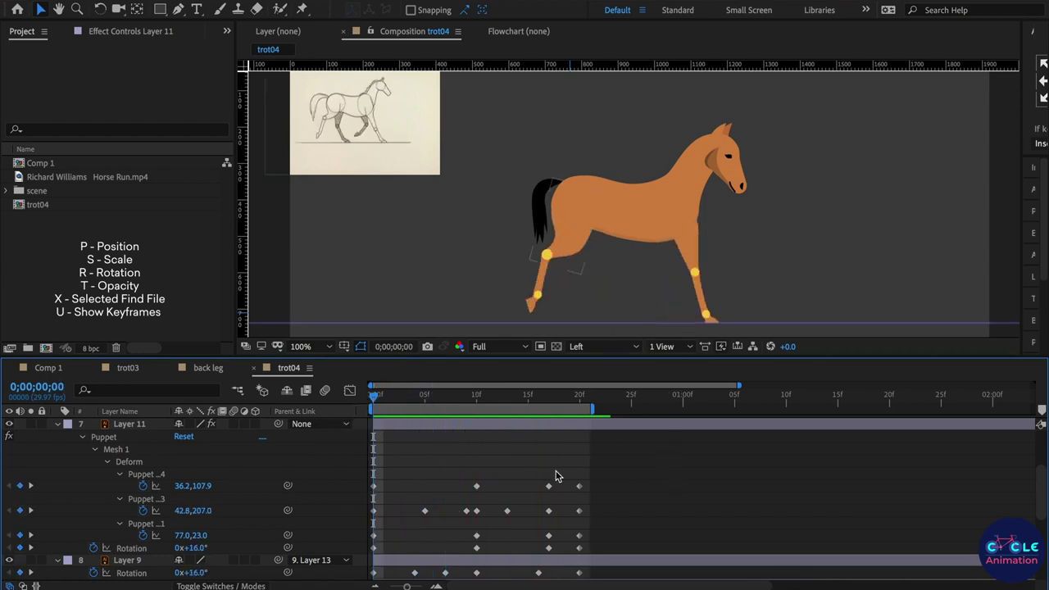
pyautogui.click(576, 250)
pyautogui.scroll(-1, 506, 508)
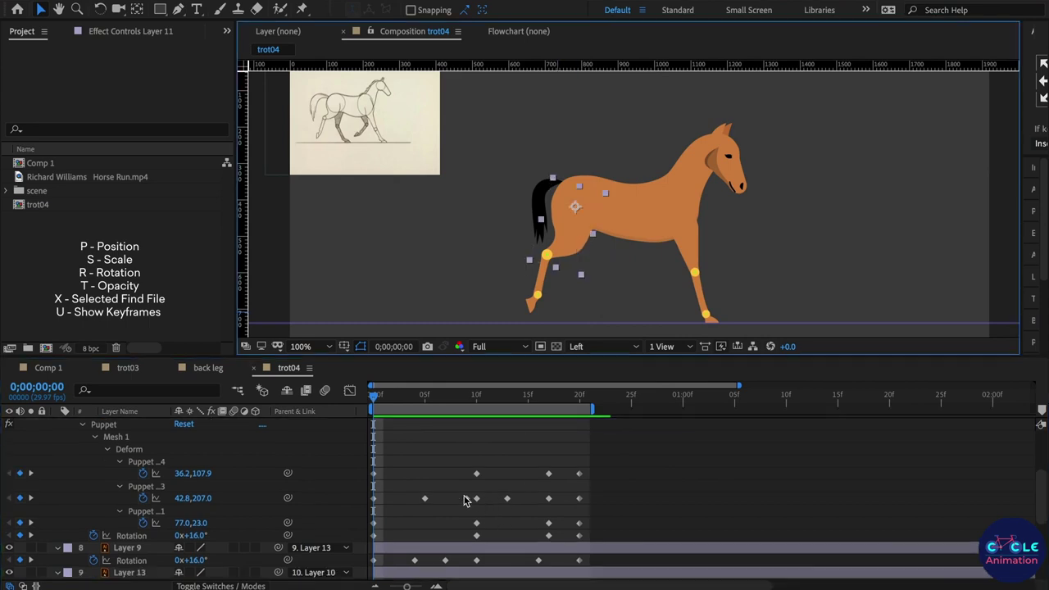
pyautogui.moveTo(384, 396); pyautogui.dragTo(457, 417)
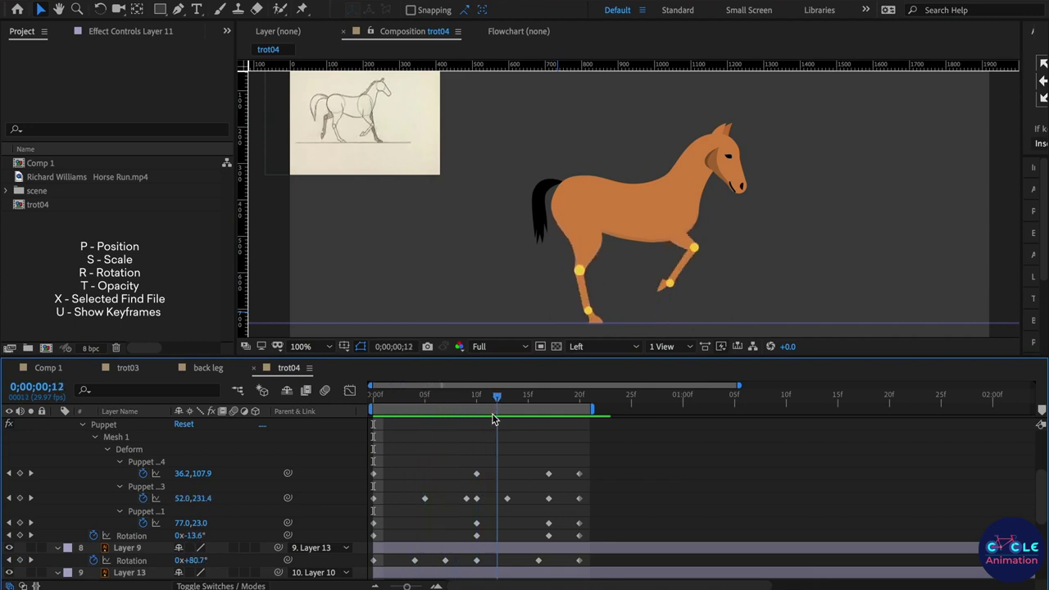
pyautogui.moveTo(457, 417)
pyautogui.mouseDown()
pyautogui.moveTo(425, 418)
pyautogui.moveTo(572, 427)
pyautogui.moveTo(357, 438)
pyautogui.moveTo(351, 550)
pyautogui.mouseUp()
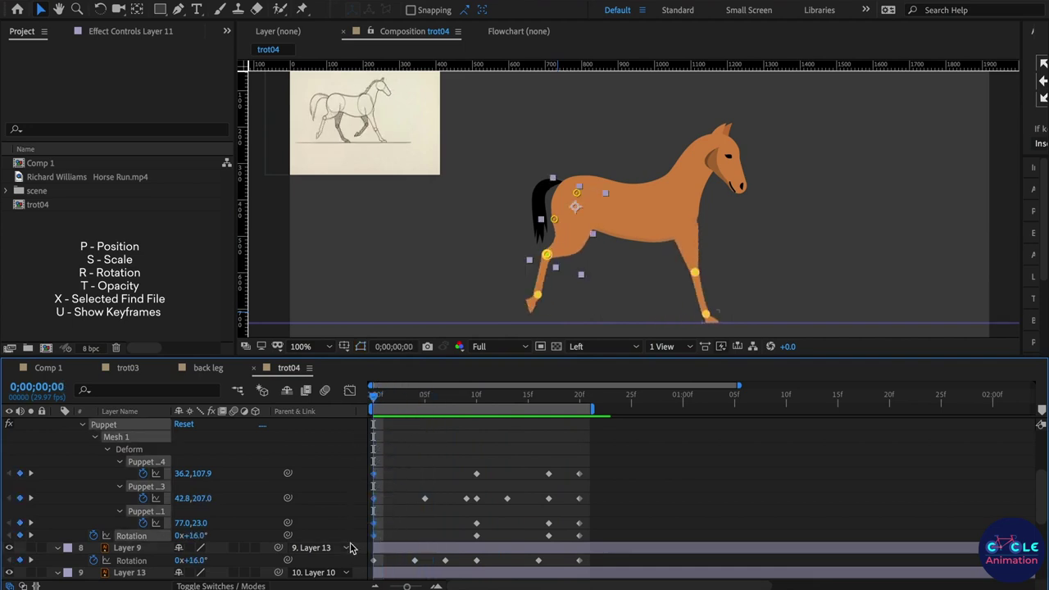
# Step: Apply Easy Ease (F9) to the leg's frame-0 and frame-20 keyframes
pyautogui.press('F9')
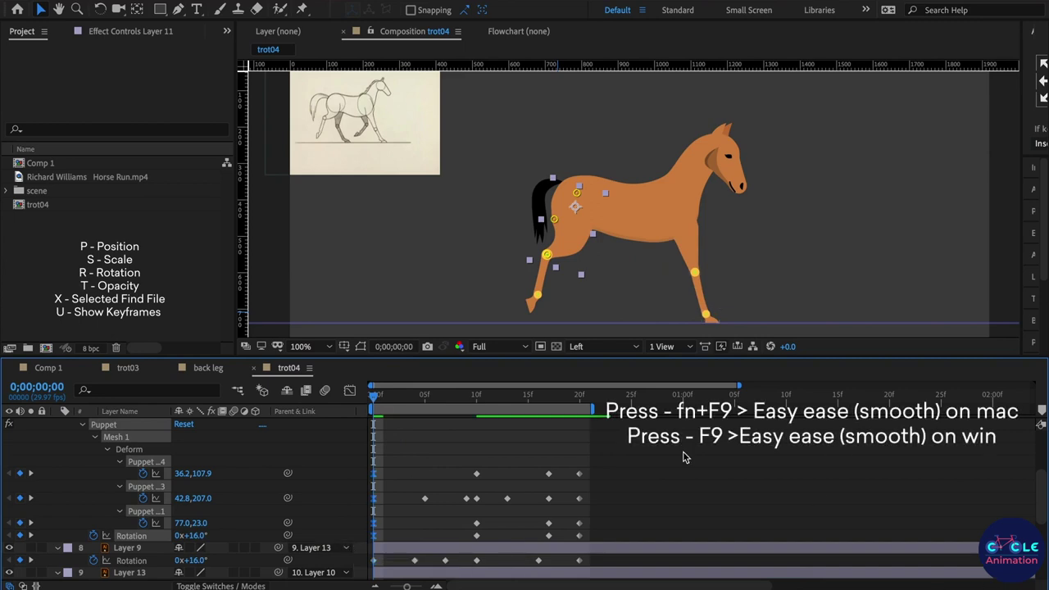
pyautogui.moveTo(593, 415); pyautogui.dragTo(571, 542)
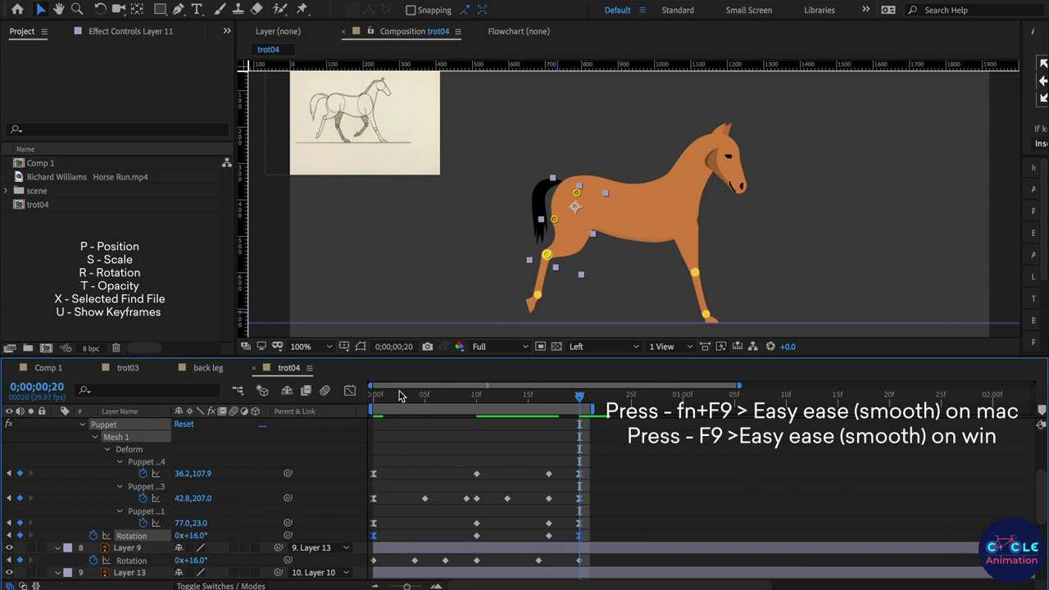
pyautogui.moveTo(389, 404); pyautogui.dragTo(532, 432)
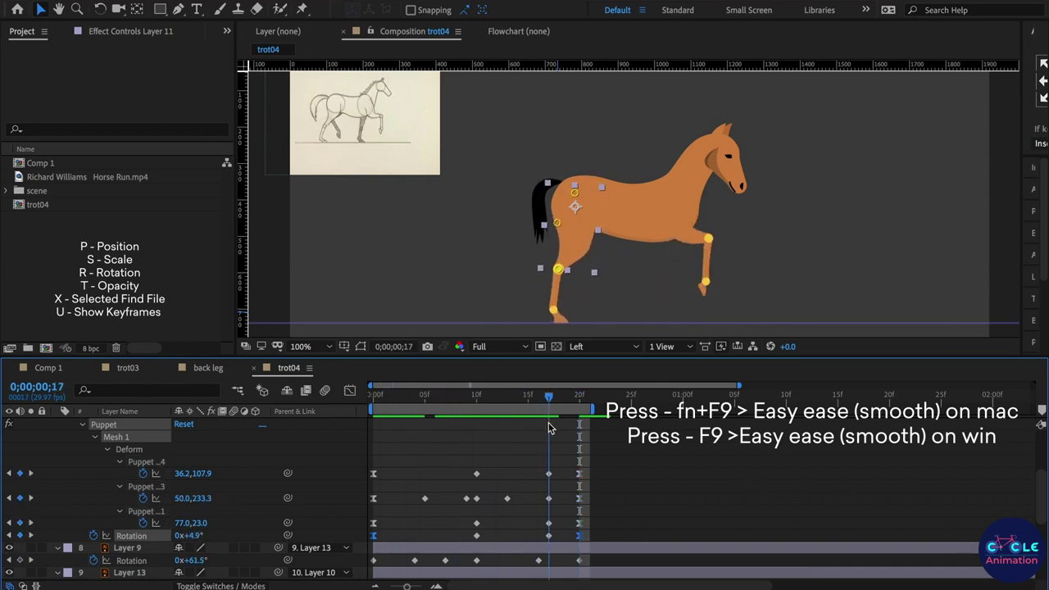
pyautogui.press('F9')
# Step: Preview the eased trot from the start, then check frame 7
pyautogui.press('Home')
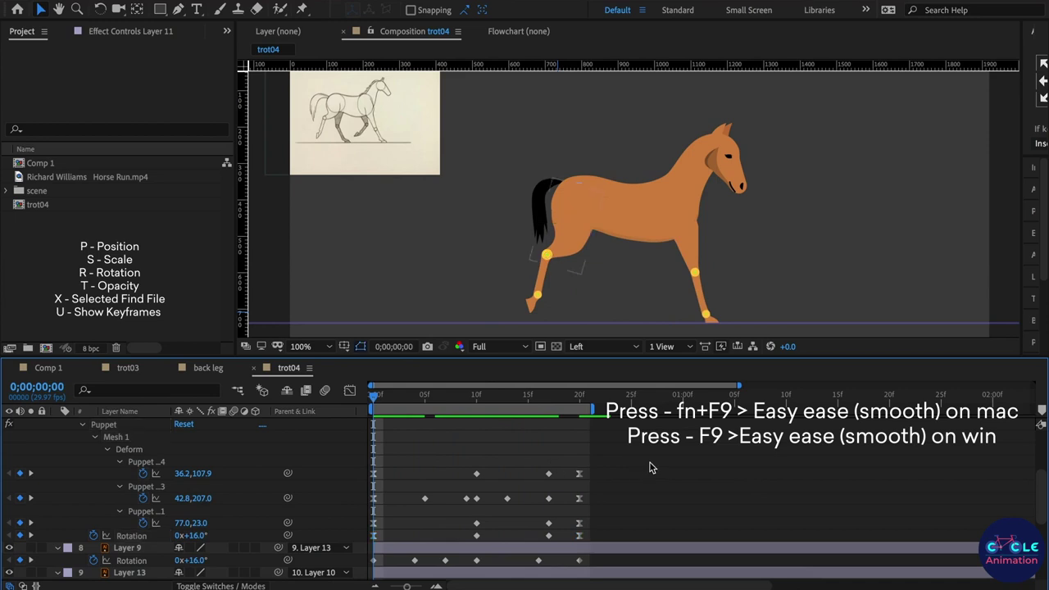
pyautogui.press('space')
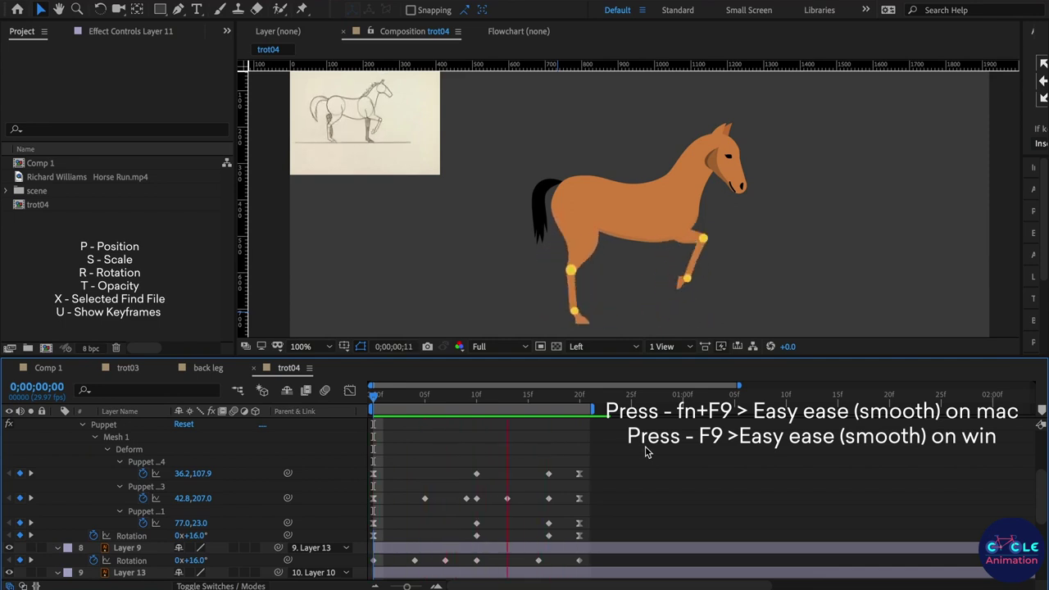
pyautogui.moveTo(424, 396)
pyautogui.mouseDown()
pyautogui.moveTo(584, 435)
pyautogui.moveTo(374, 434)
pyautogui.mouseUp()
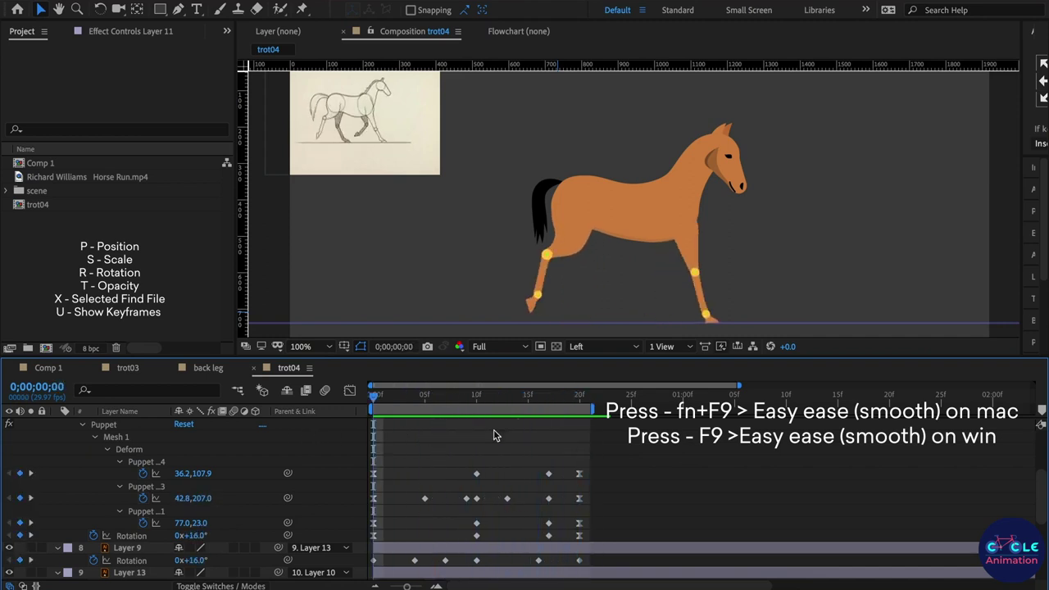
pyautogui.click(645, 216)
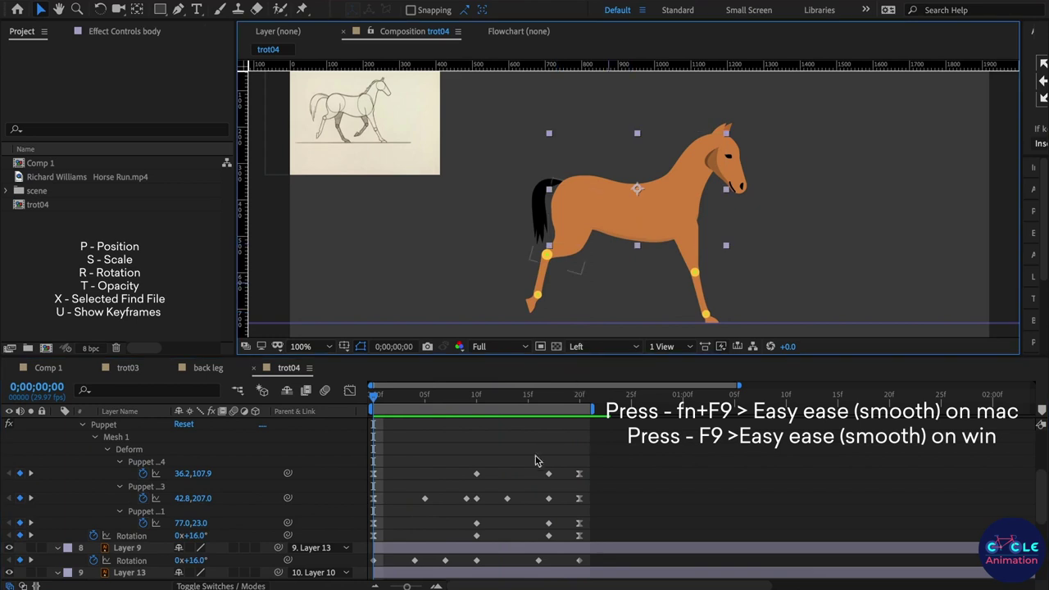
# Step: Select the first and last rotation keyframes of Layers 14 and 15 for Easy Ease
pyautogui.scroll(2, 522, 492)
pyautogui.scroll(2, 522, 489)
pyautogui.scroll(-2, 523, 488)
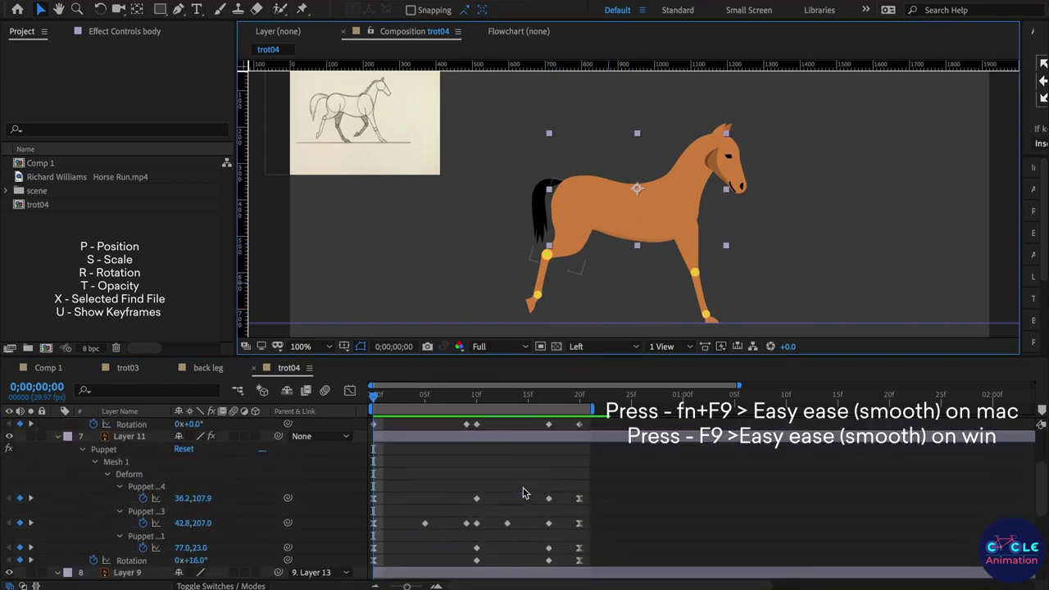
pyautogui.scroll(1, 544, 468)
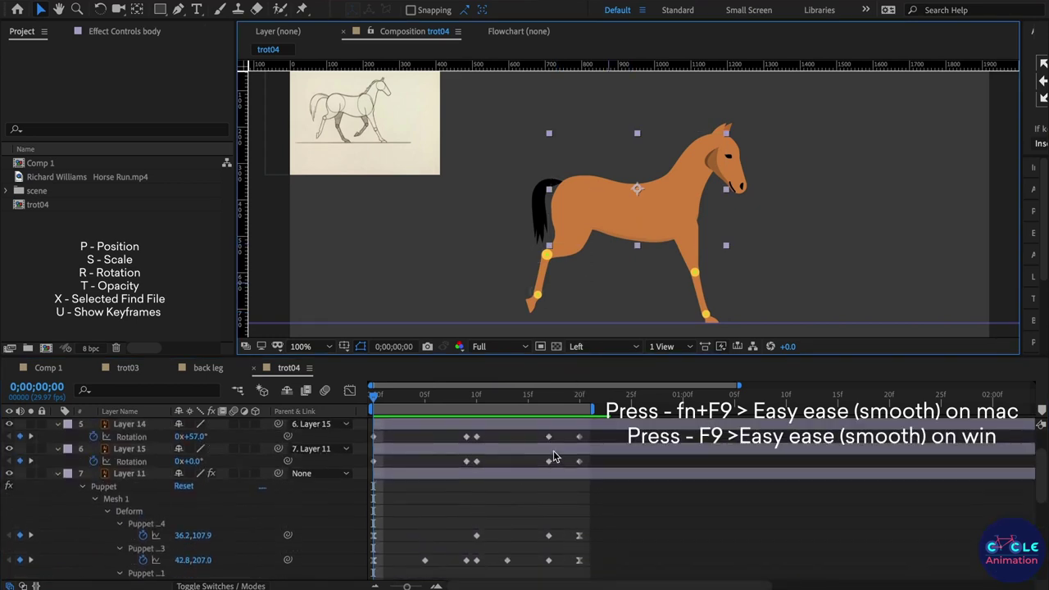
pyautogui.moveTo(393, 442); pyautogui.dragTo(368, 466)
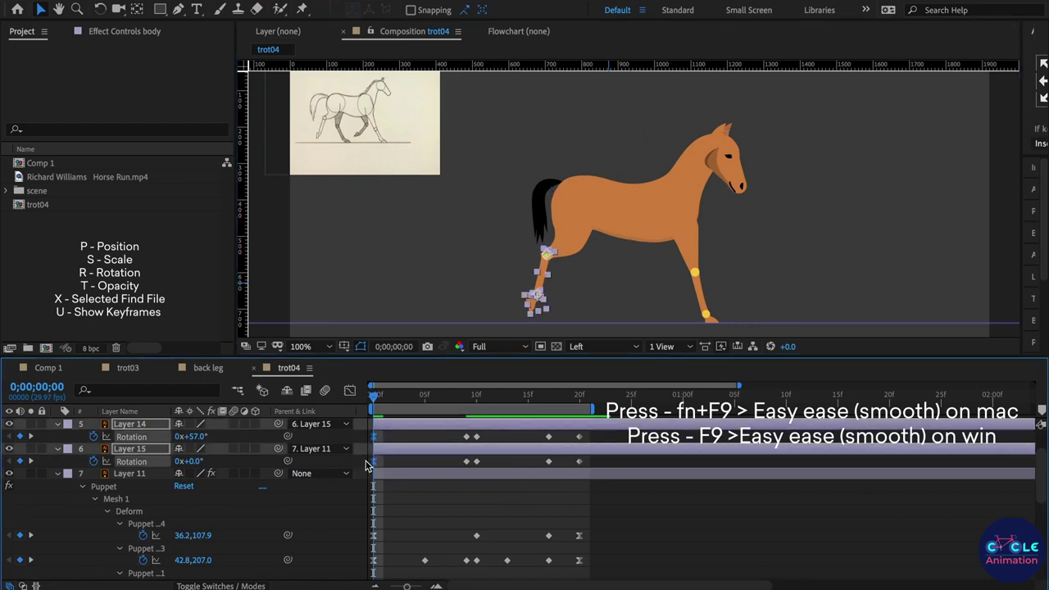
pyautogui.moveTo(599, 433); pyautogui.dragTo(574, 469)
pyautogui.click(492, 523)
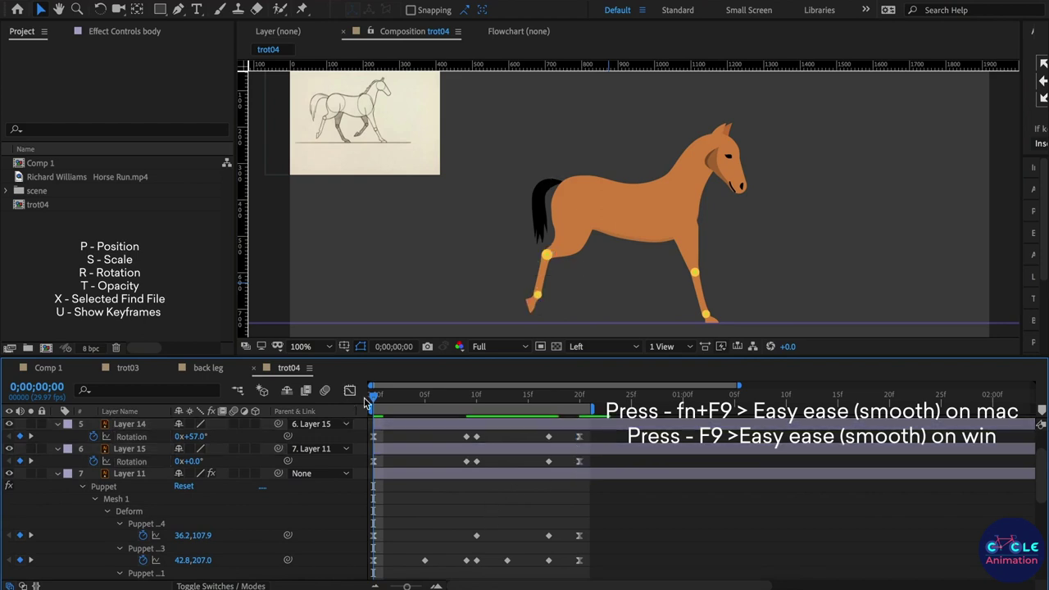
# Step: Scrub and preview the trot loop, then return to frame 0
pyautogui.moveTo(382, 396); pyautogui.dragTo(560, 445)
pyautogui.press('Home')
pyautogui.press('space')
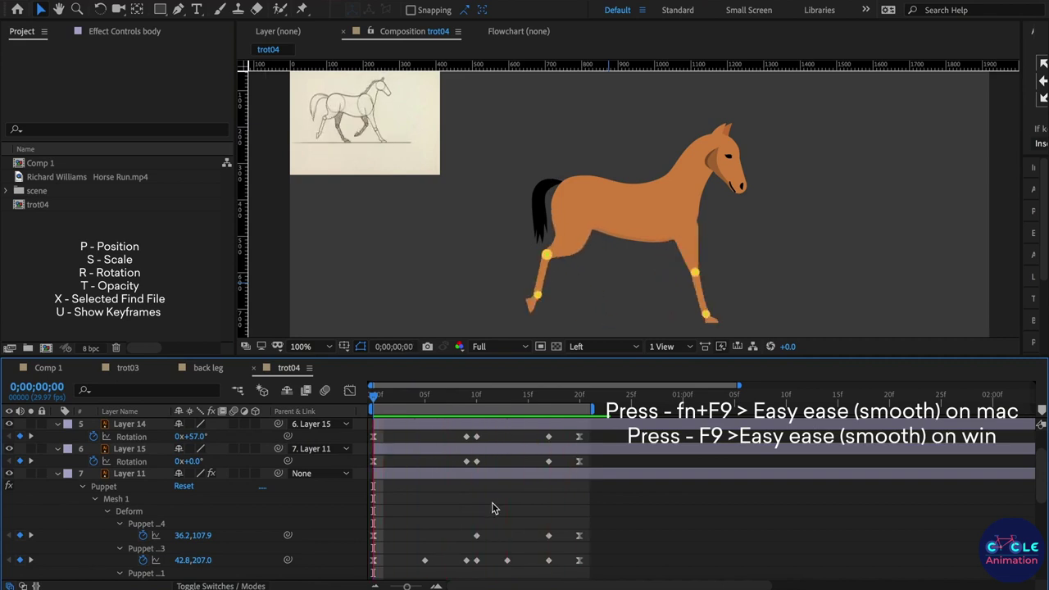
pyautogui.press('space')
pyautogui.moveTo(395, 398); pyautogui.dragTo(351, 398)
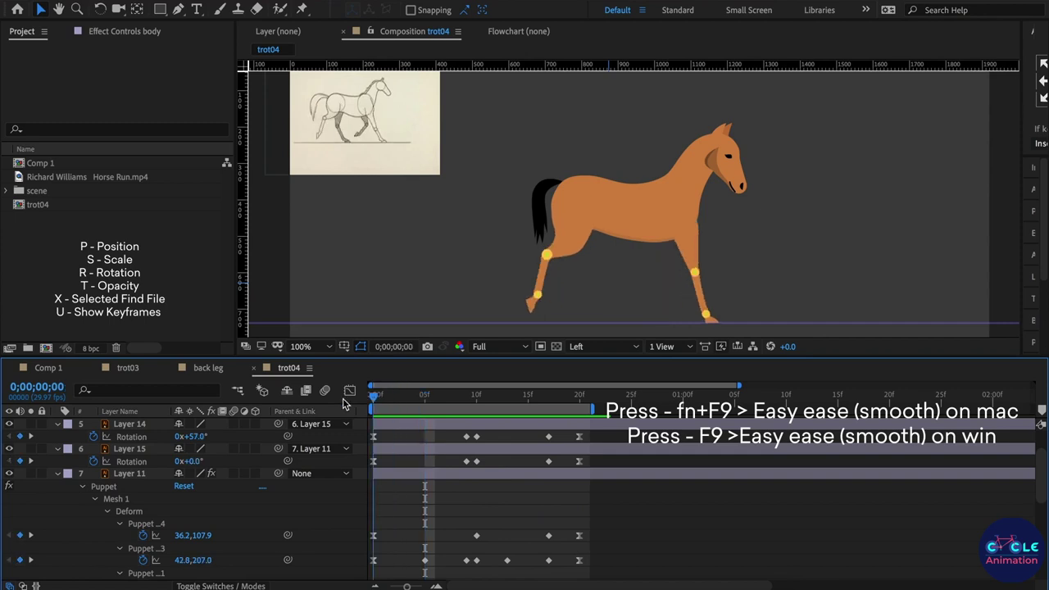
pyautogui.click(697, 309)
# Step: Easy-ease Layer 9's Rotation keyframe at frame 16 (76.7°)
pyautogui.scroll(-3, 650, 456)
pyautogui.scroll(1, 650, 456)
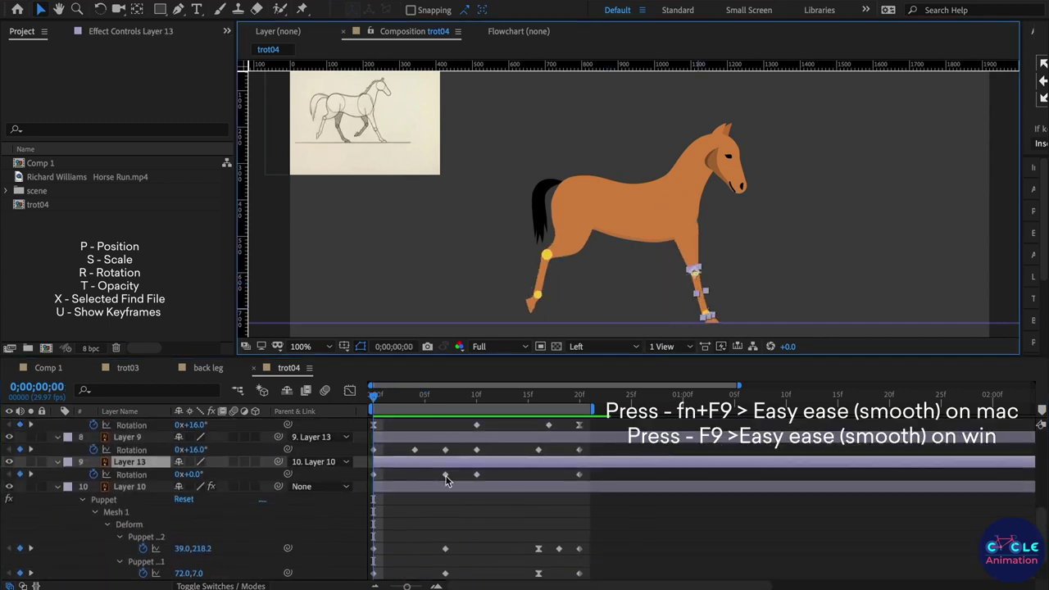
pyautogui.scroll(2, 485, 467)
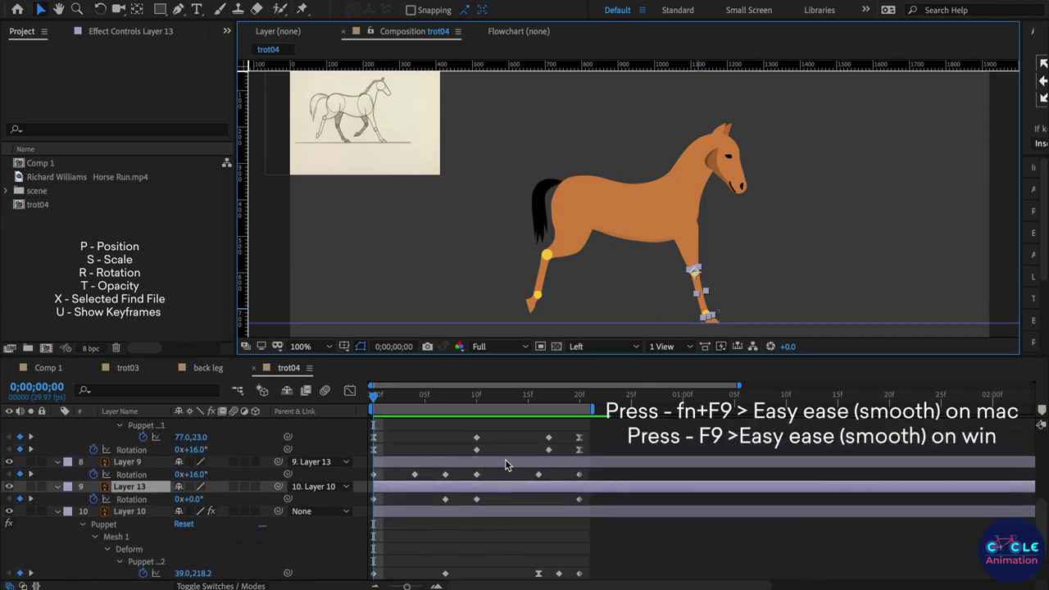
pyautogui.scroll(-1, 546, 464)
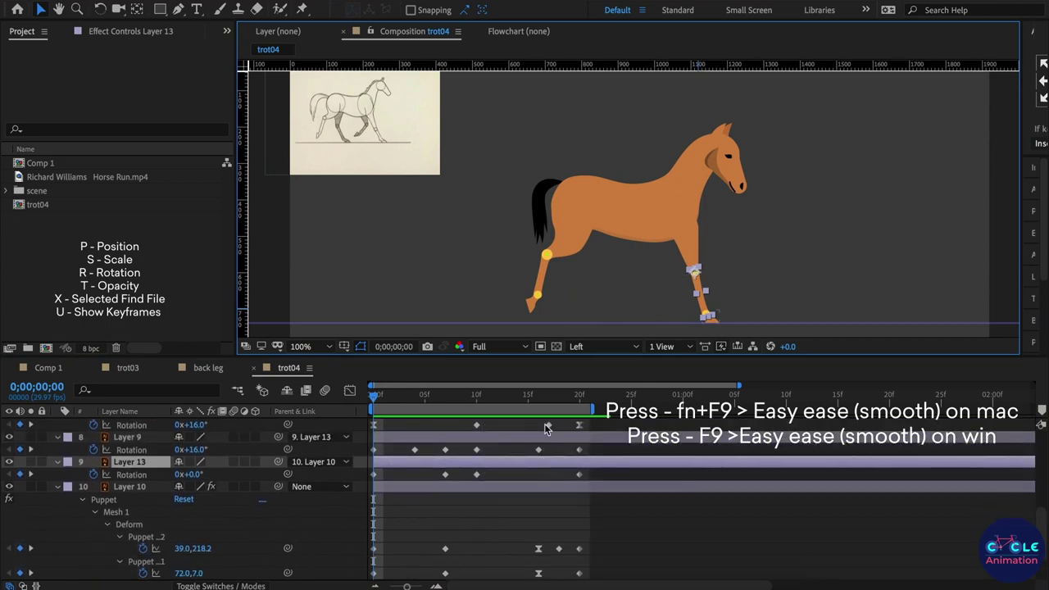
pyautogui.click(538, 398)
pyautogui.moveTo(552, 435); pyautogui.dragTo(519, 452)
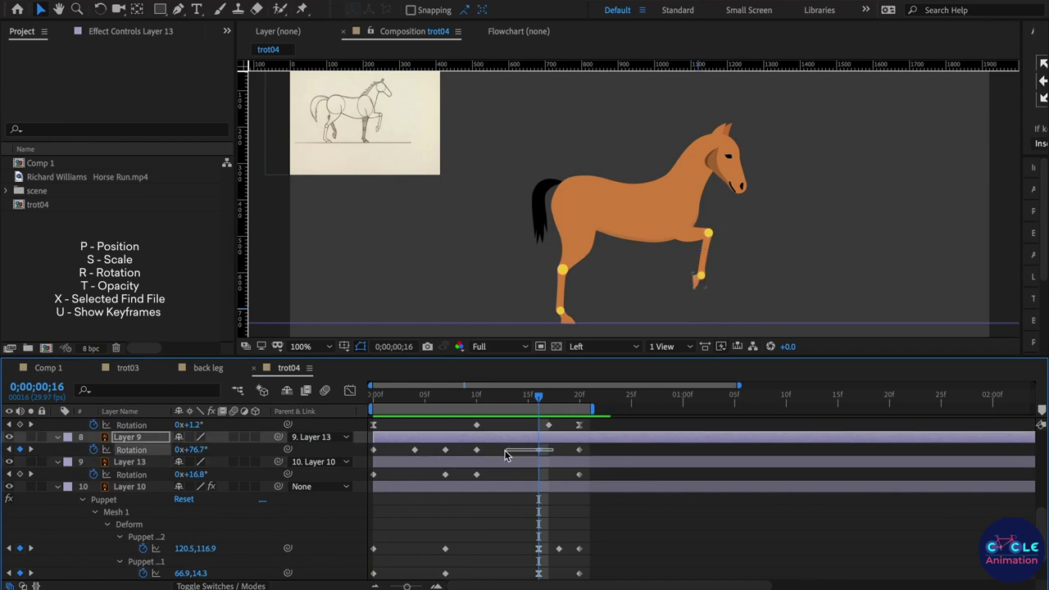
pyautogui.press('F9')
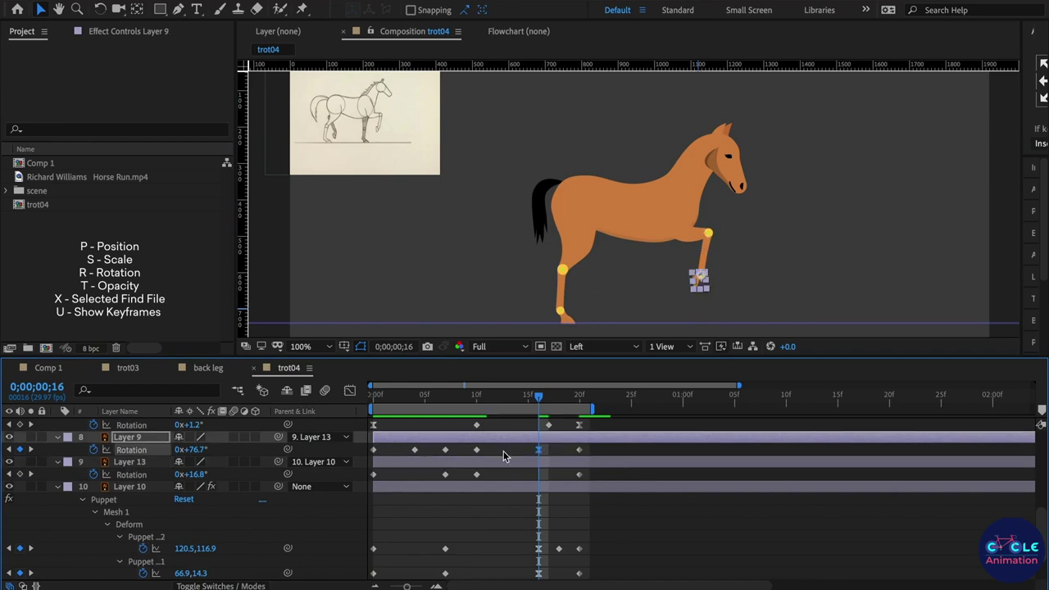
pyautogui.scroll(2, 610, 511)
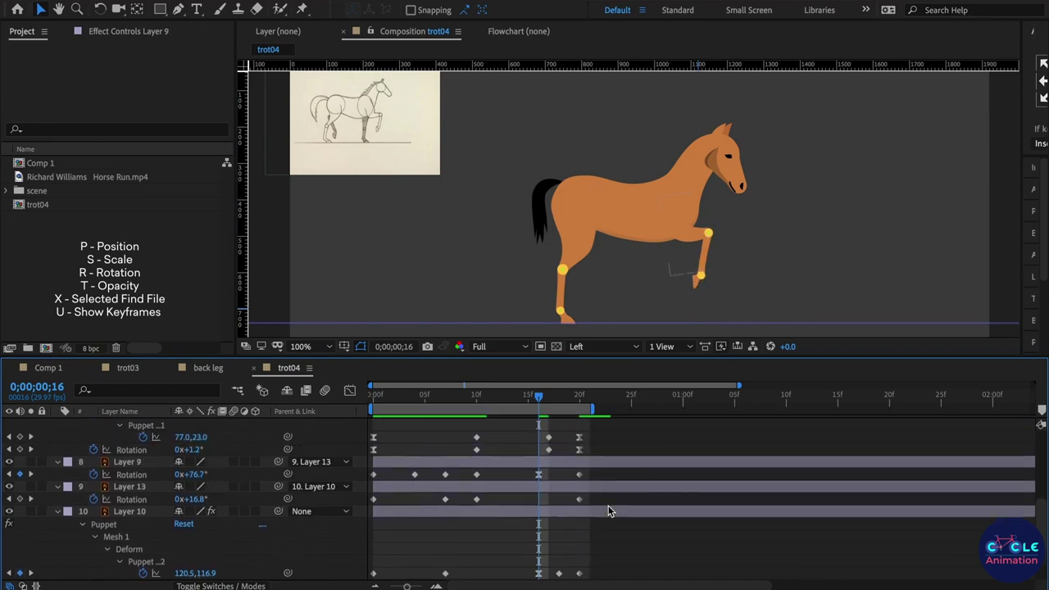
pyautogui.scroll(-2, 610, 512)
pyautogui.scroll(-2, 610, 511)
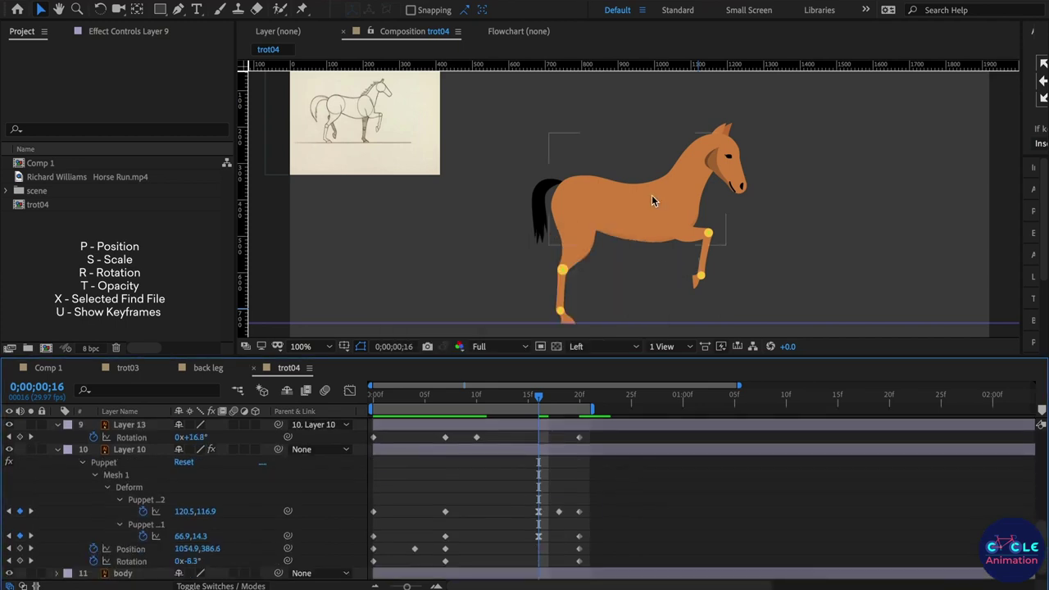
# Step: Reveal the body layer's Position and set a keyframe at frame 0
pyautogui.click(631, 232)
pyautogui.scroll(-1, 492, 440)
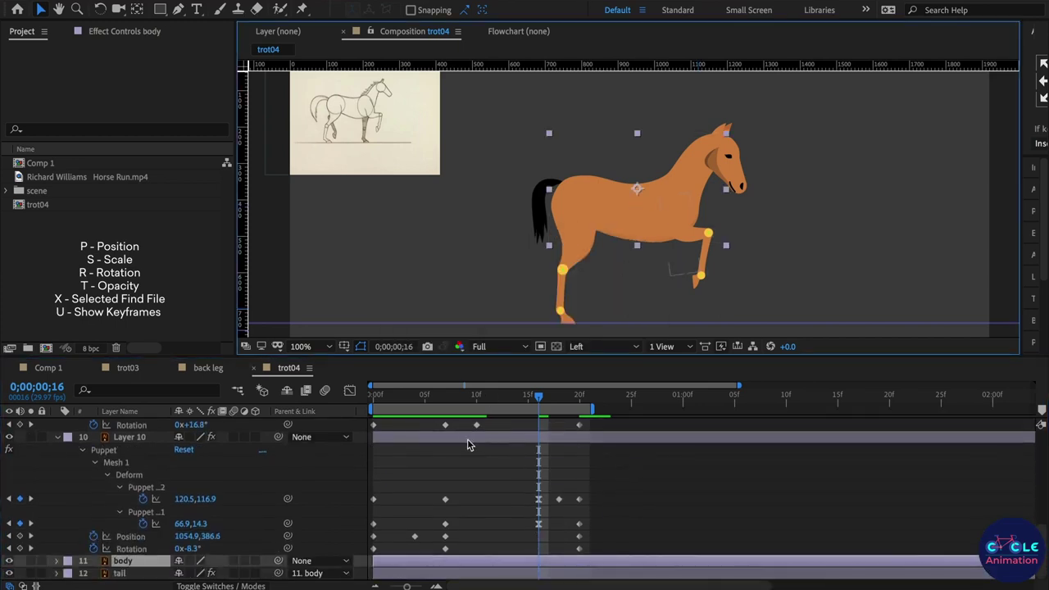
pyautogui.press('p')
pyautogui.scroll(-1, 452, 455)
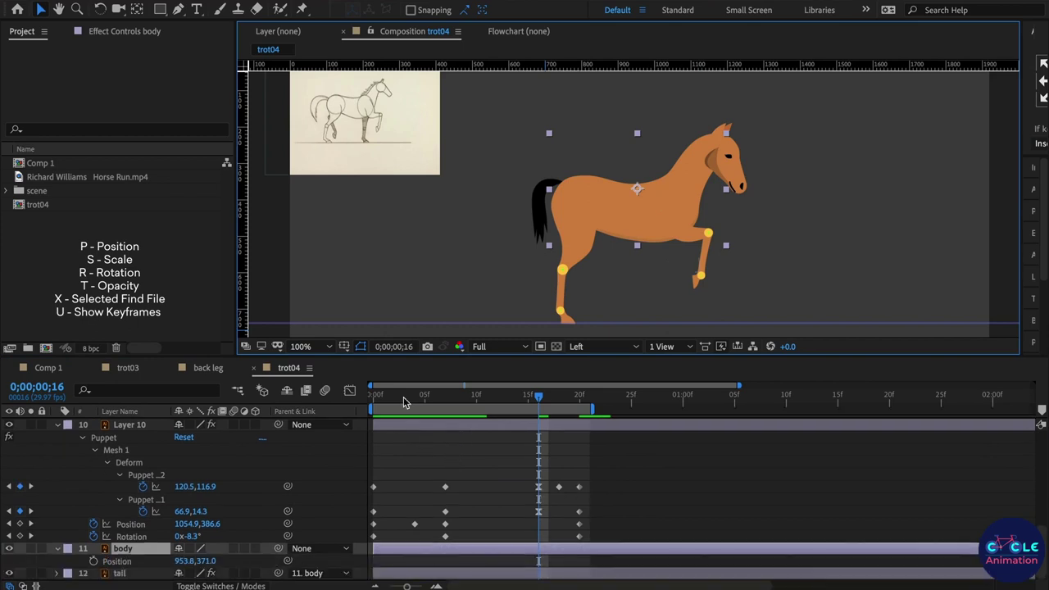
pyautogui.press('Home')
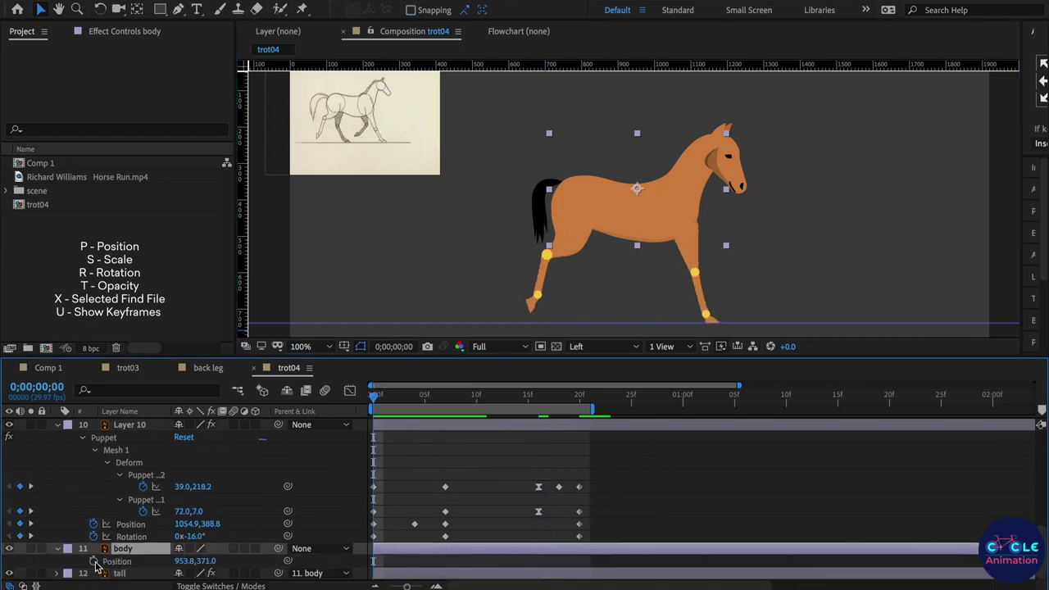
pyautogui.click(93, 562)
pyautogui.moveTo(381, 399)
pyautogui.mouseDown()
pyautogui.moveTo(372, 411)
pyautogui.moveTo(415, 437)
pyautogui.mouseUp()
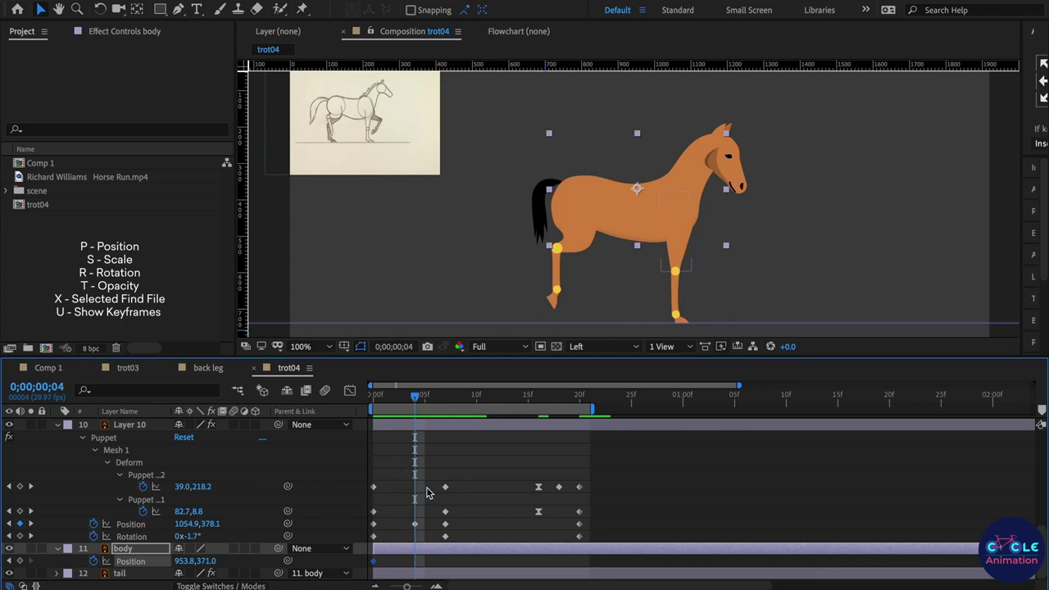
# Step: Nudge the body down early in the cycle and raise it at frame 9
pyautogui.press('Down')
pyautogui.press('Down')
pyautogui.press('Down')
pyautogui.press('Down')
pyautogui.press('Down')
pyautogui.press('Down')
pyautogui.press('Down')
pyautogui.press('Down')
pyautogui.press('Down')
pyautogui.press('Down')
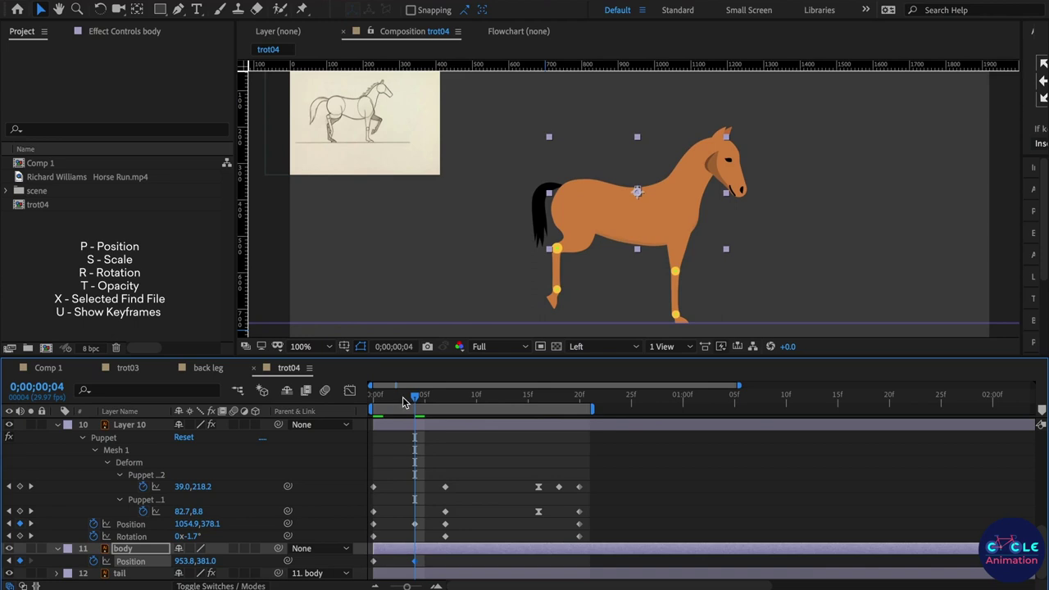
pyautogui.moveTo(404, 401)
pyautogui.mouseDown()
pyautogui.moveTo(415, 402)
pyautogui.moveTo(365, 419)
pyautogui.moveTo(478, 435)
pyautogui.mouseUp()
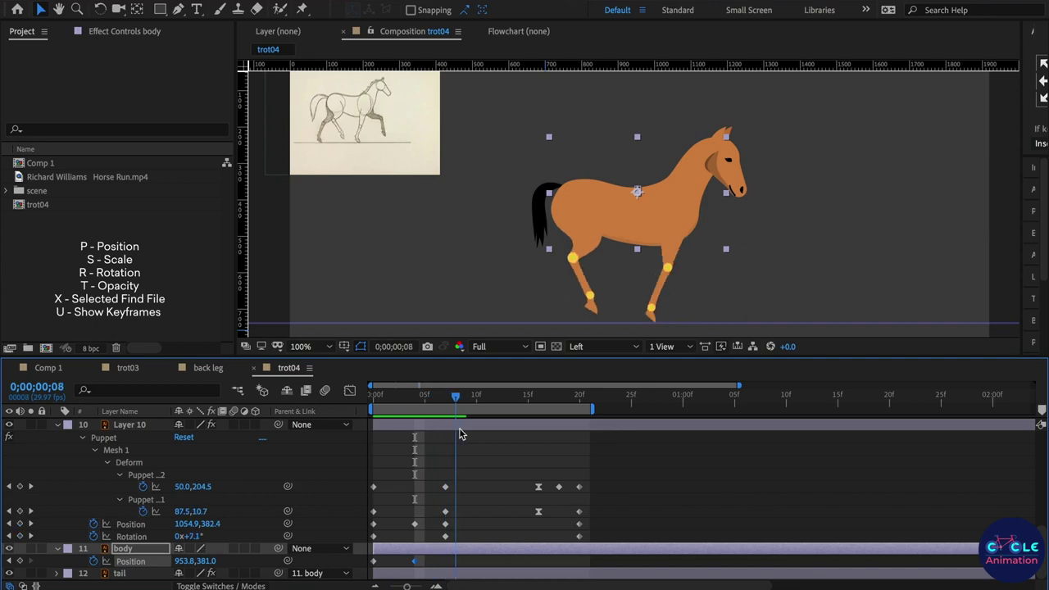
pyautogui.moveTo(473, 433); pyautogui.dragTo(472, 439)
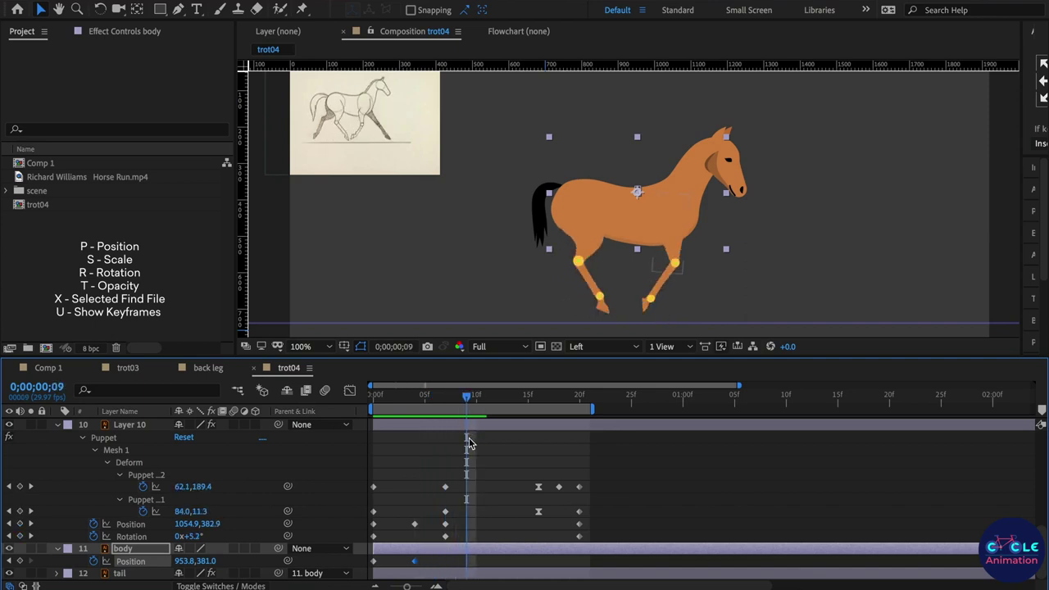
pyautogui.moveTo(396, 562); pyautogui.dragTo(370, 579)
pyautogui.hotkey('shift', 'Up')
pyautogui.press('Up')
pyautogui.press('Up')
pyautogui.press('Up')
pyautogui.press('Up')
pyautogui.press('Up')
pyautogui.press('Up')
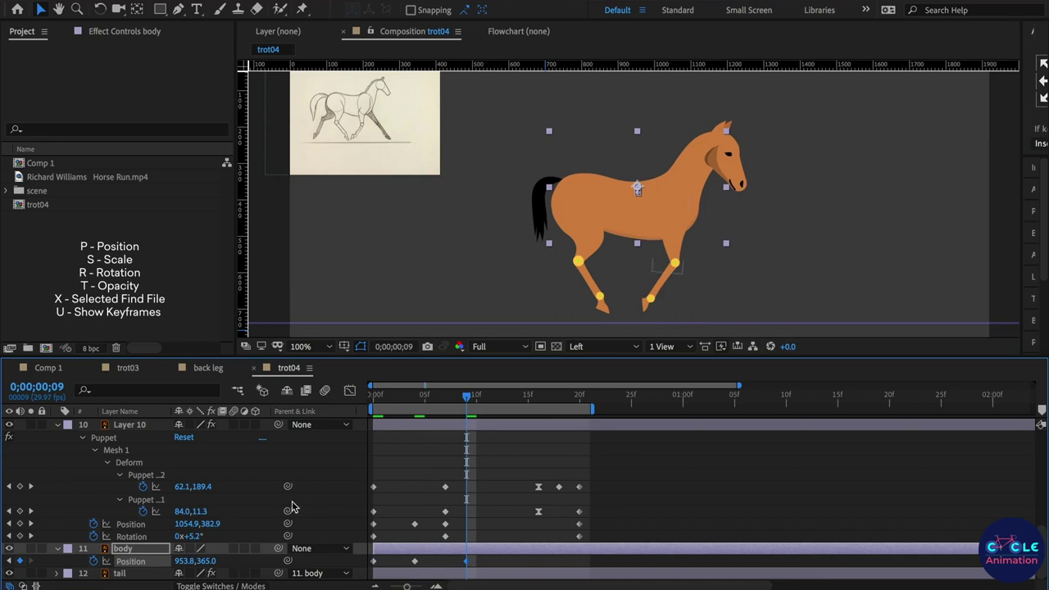
pyautogui.moveTo(455, 407)
pyautogui.mouseDown()
pyautogui.moveTo(432, 425)
pyautogui.moveTo(519, 447)
pyautogui.mouseUp()
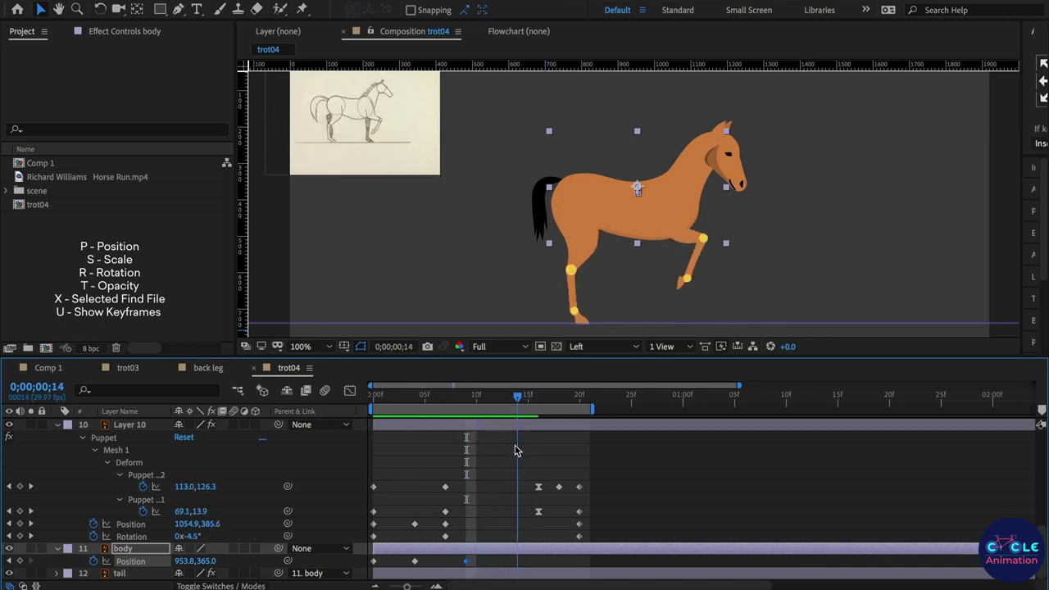
# Step: Paste body Position keyframes at frame 14 and frame 20 to close the bounce
pyautogui.moveTo(518, 450); pyautogui.dragTo(517, 450)
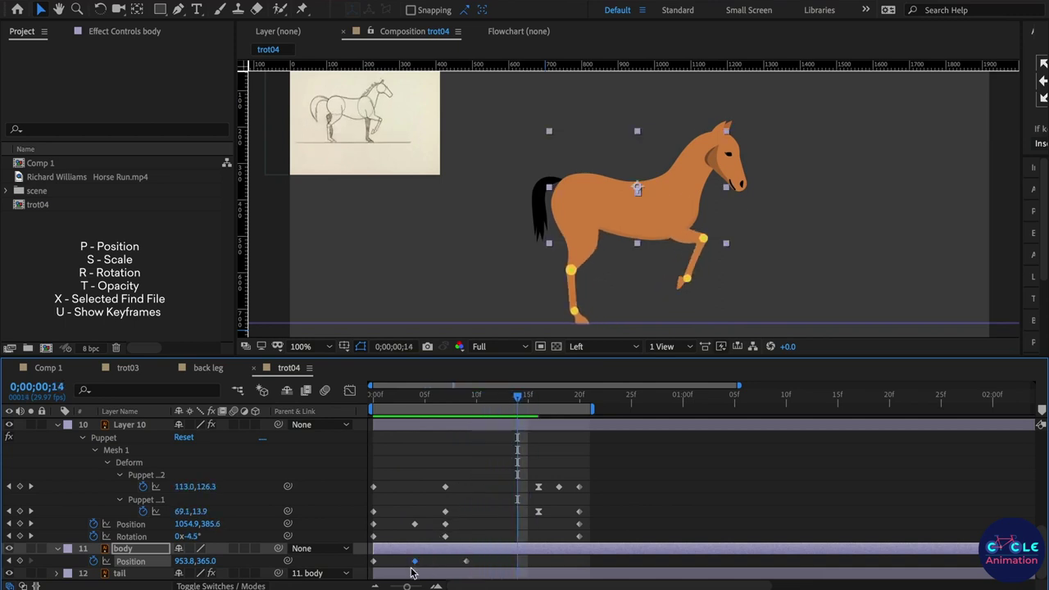
pyautogui.hotkey('ctrl', 'v')
pyautogui.moveTo(519, 404); pyautogui.dragTo(583, 420)
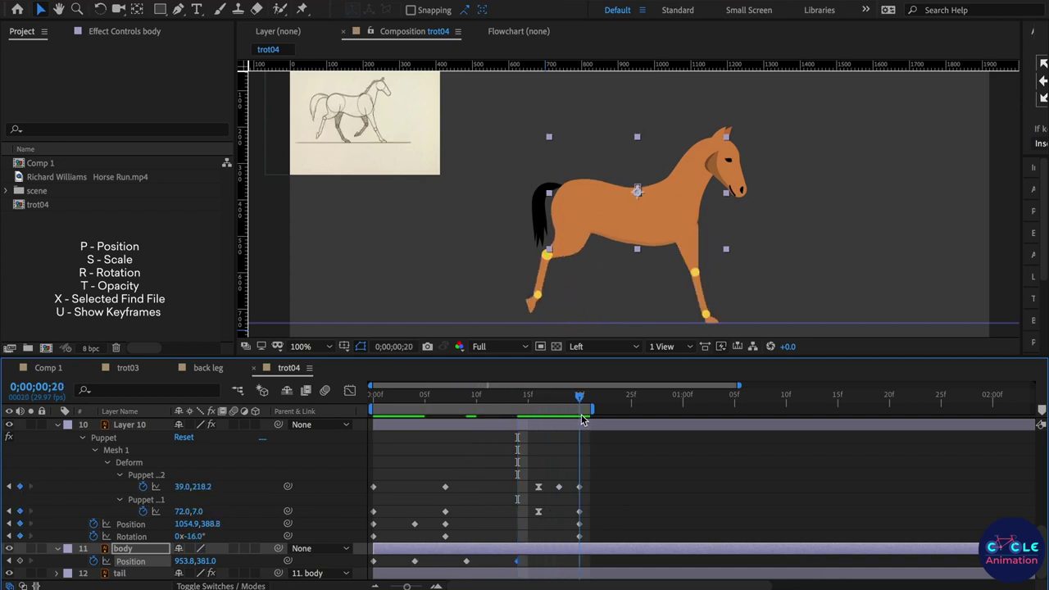
pyautogui.hotkey('ctrl', 'v')
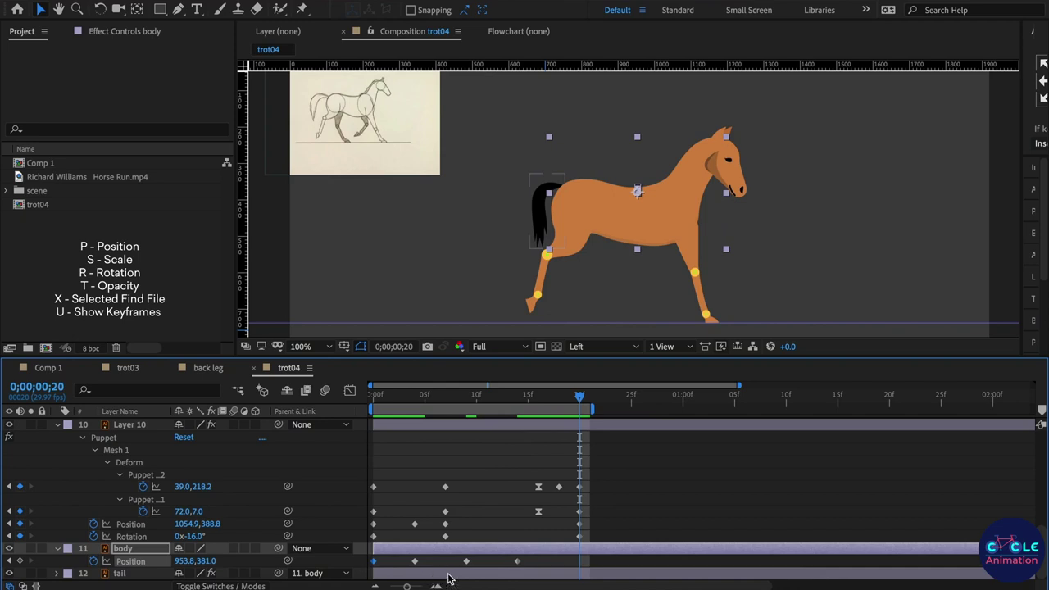
pyautogui.click(599, 563)
# Step: Preview the bouncing trot and return to frame 0
pyautogui.press('space')
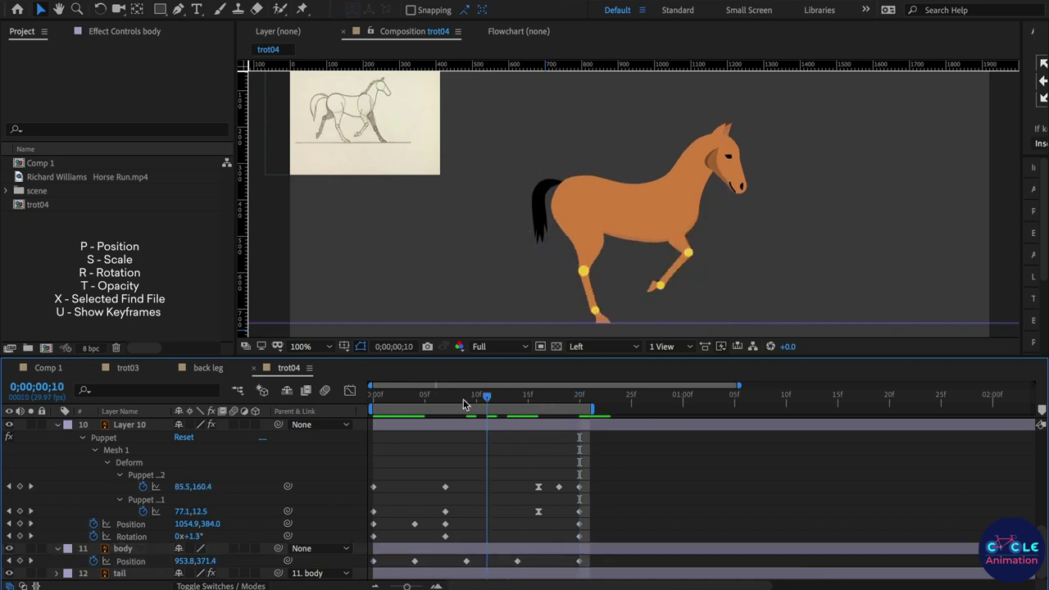
pyautogui.press('space')
pyautogui.press('space')
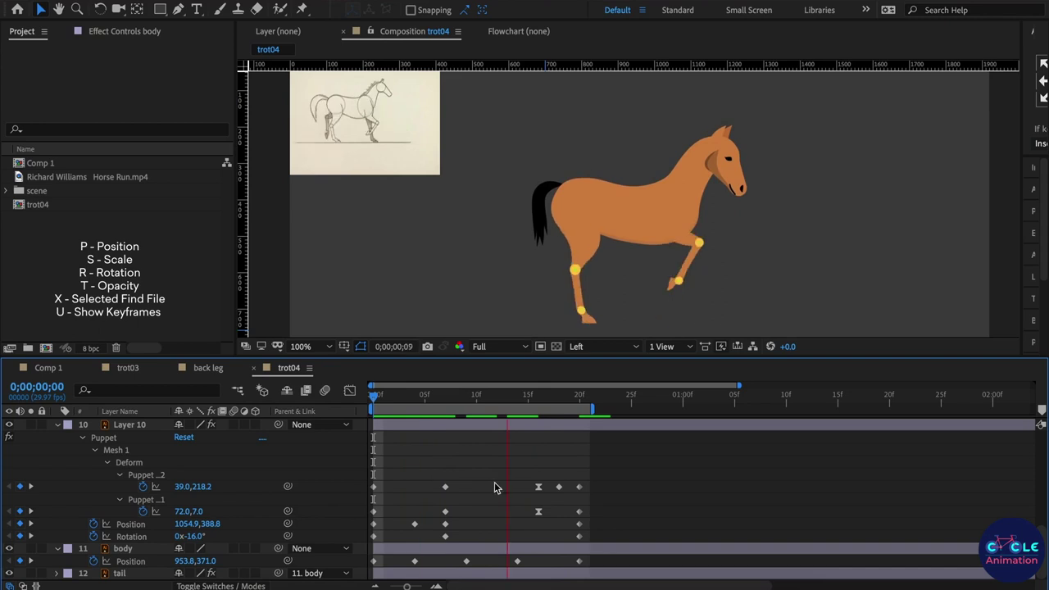
pyautogui.press('space')
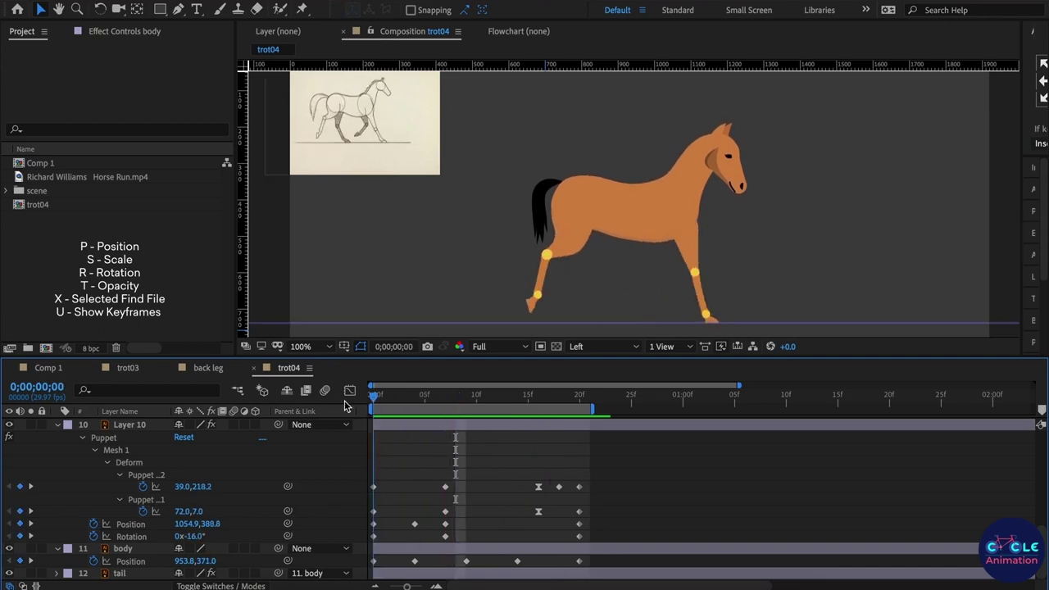
pyautogui.press('Home')
# Step: Reselect the body layer and bring its Position keyframes into view
pyautogui.click(737, 161)
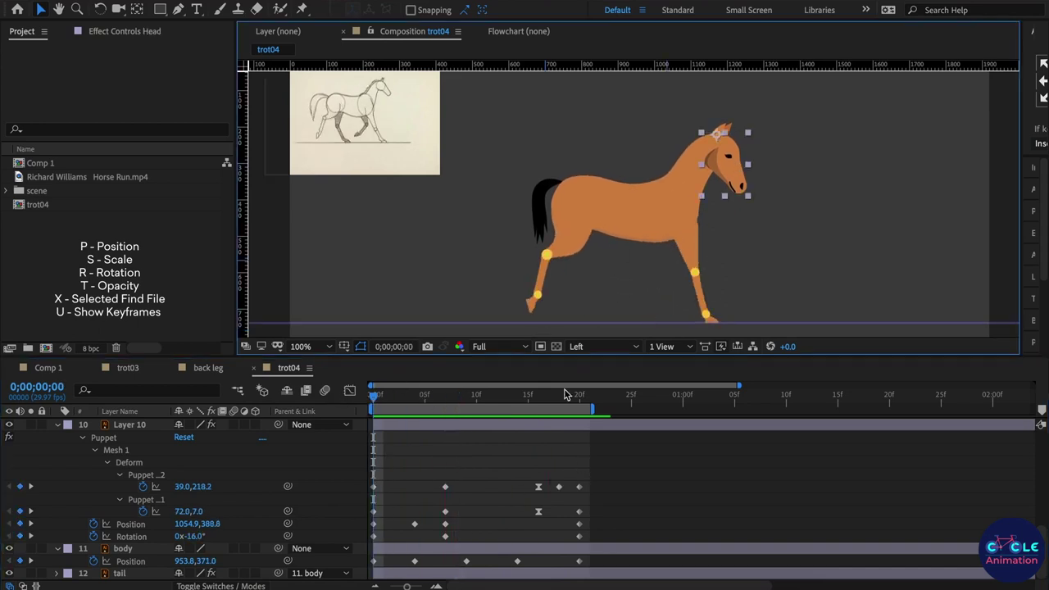
pyautogui.scroll(2, 443, 461)
pyautogui.scroll(2, 418, 450)
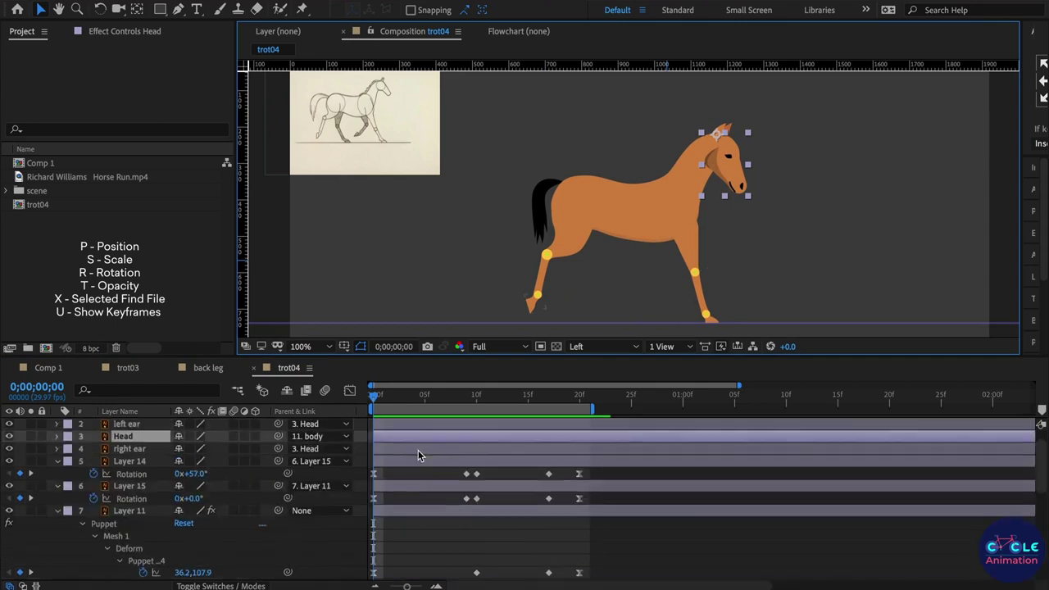
pyautogui.scroll(2, 418, 450)
pyautogui.scroll(2, 414, 455)
pyautogui.scroll(-2, 411, 459)
pyautogui.scroll(-2, 480, 476)
pyautogui.click(617, 233)
pyautogui.moveTo(387, 398); pyautogui.dragTo(374, 397)
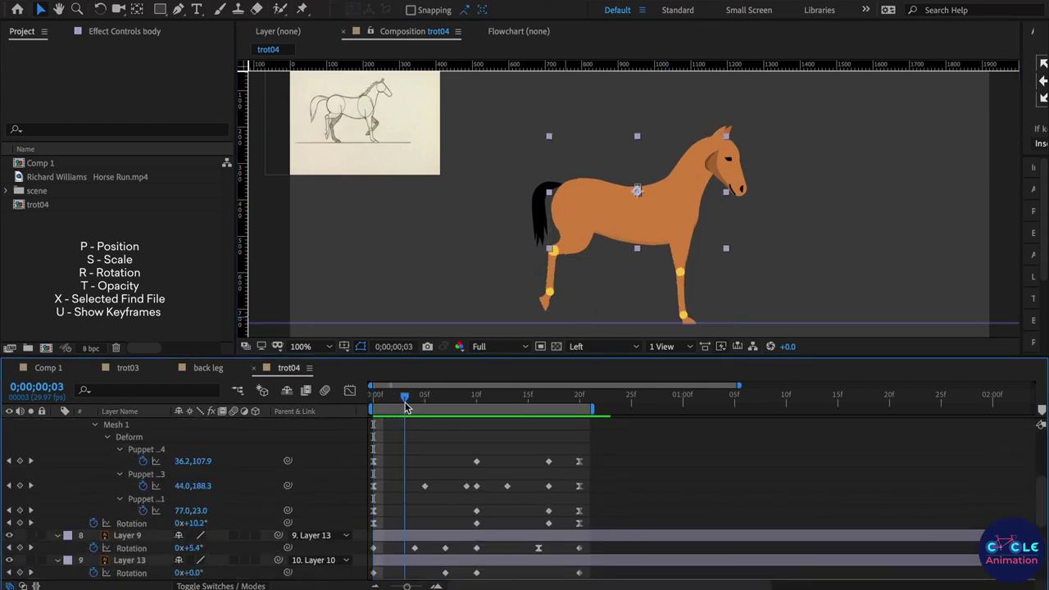
pyautogui.scroll(-2, 419, 458)
pyautogui.scroll(2, 419, 457)
pyautogui.scroll(-2, 418, 458)
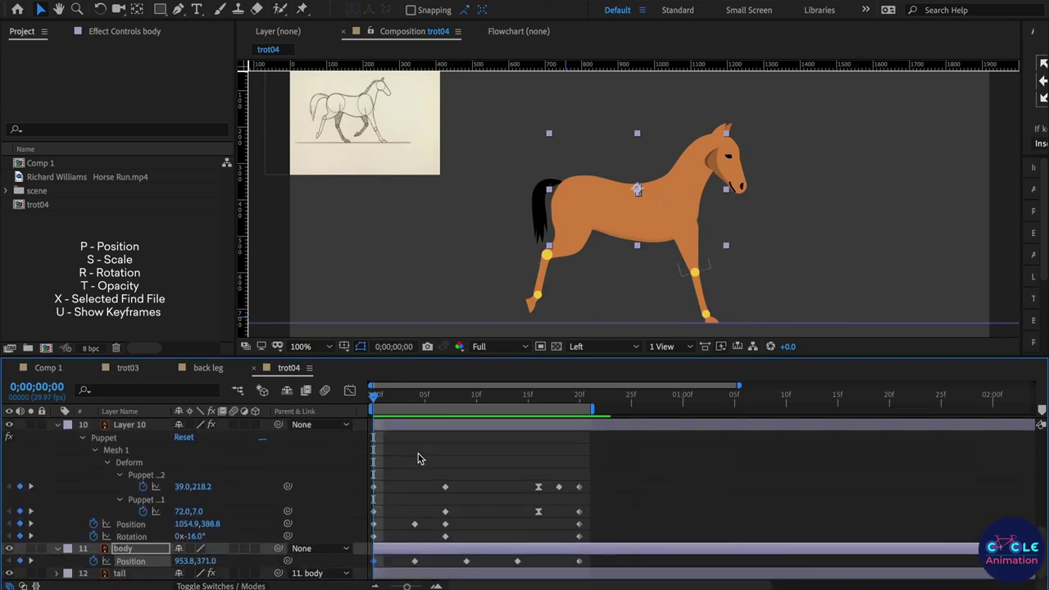
# Step: Check the body poses at frames 4, 9 and 20 and select the frame-20 Position keyframe
pyautogui.moveTo(387, 399); pyautogui.dragTo(416, 426)
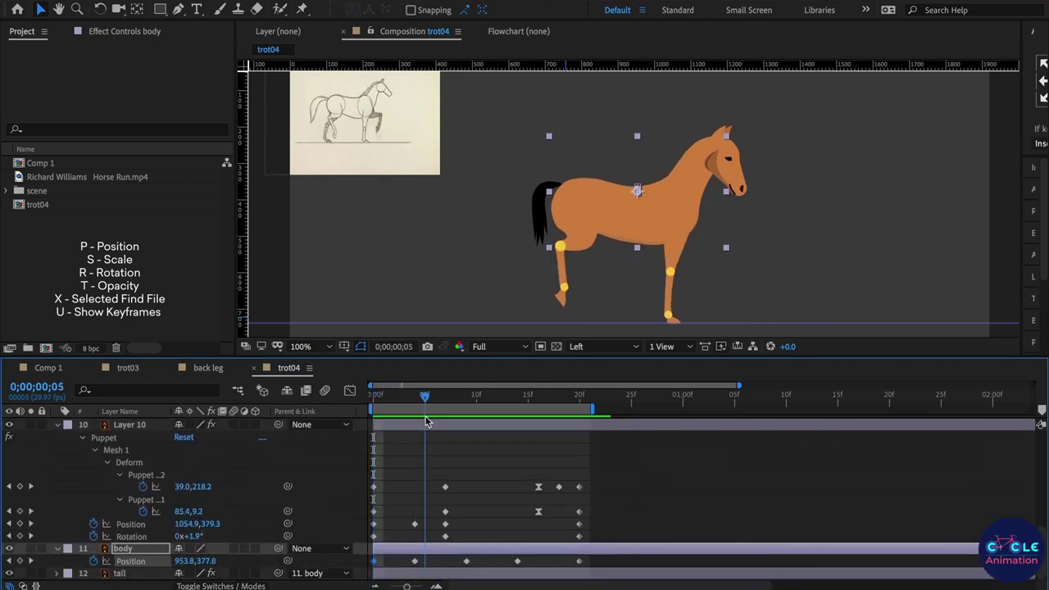
pyautogui.click(427, 565)
pyautogui.moveTo(425, 400); pyautogui.dragTo(469, 399)
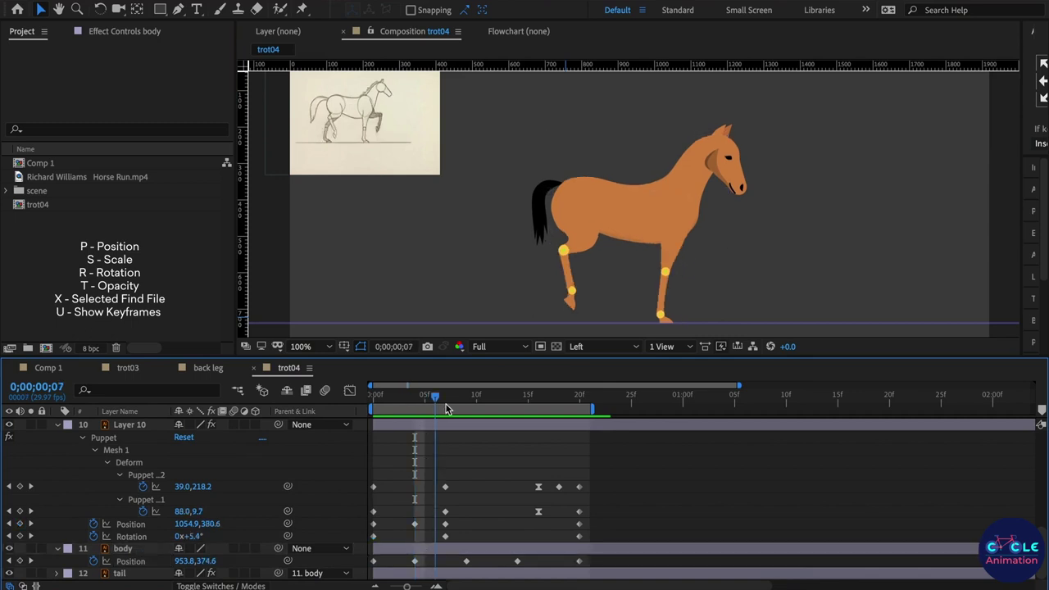
pyautogui.click(474, 556)
pyautogui.click(466, 561)
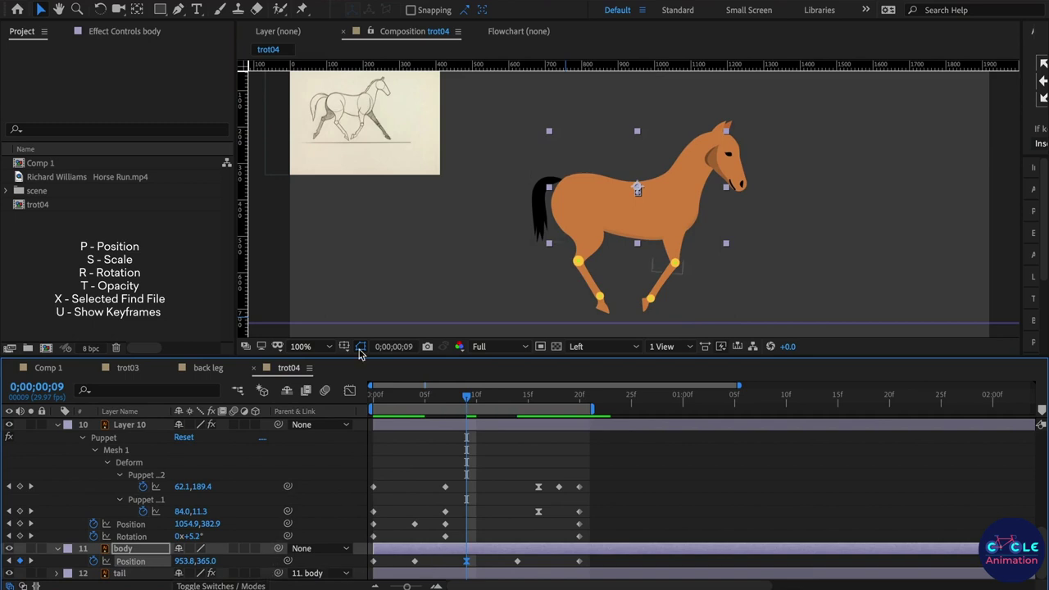
pyautogui.moveTo(474, 398); pyautogui.dragTo(576, 422)
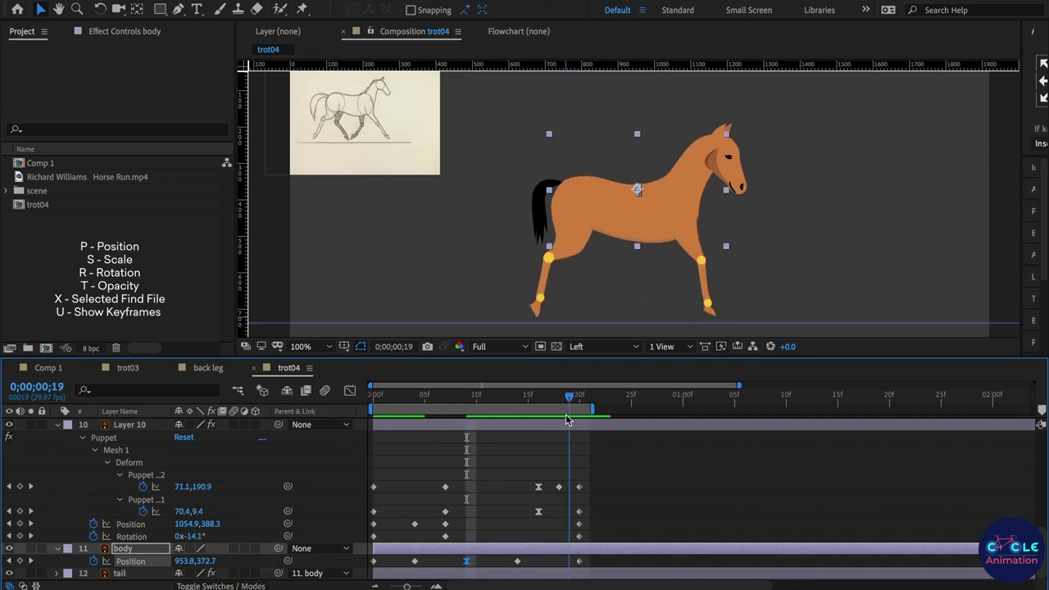
pyautogui.click(580, 561)
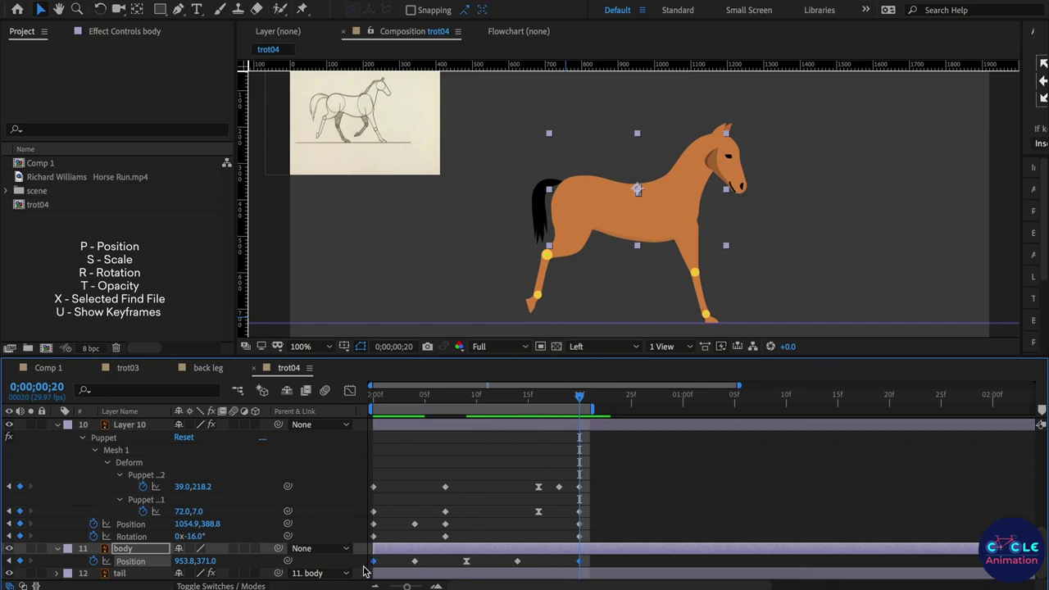
pyautogui.click(413, 491)
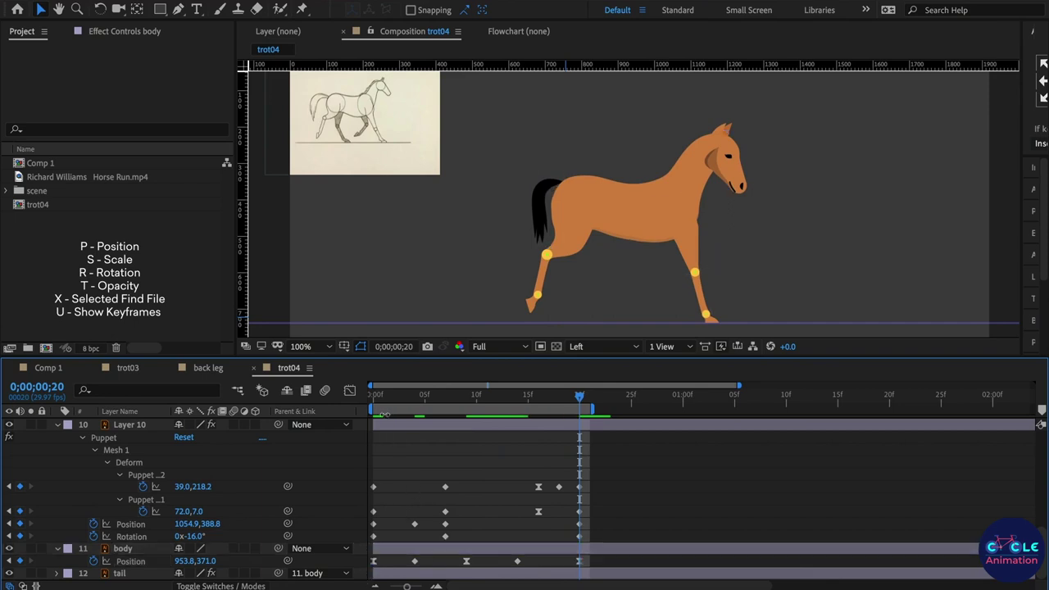
pyautogui.click(381, 400)
# Step: Copy the frame-9 body Position (953.8,365.0) onto frame 0
pyautogui.press('space')
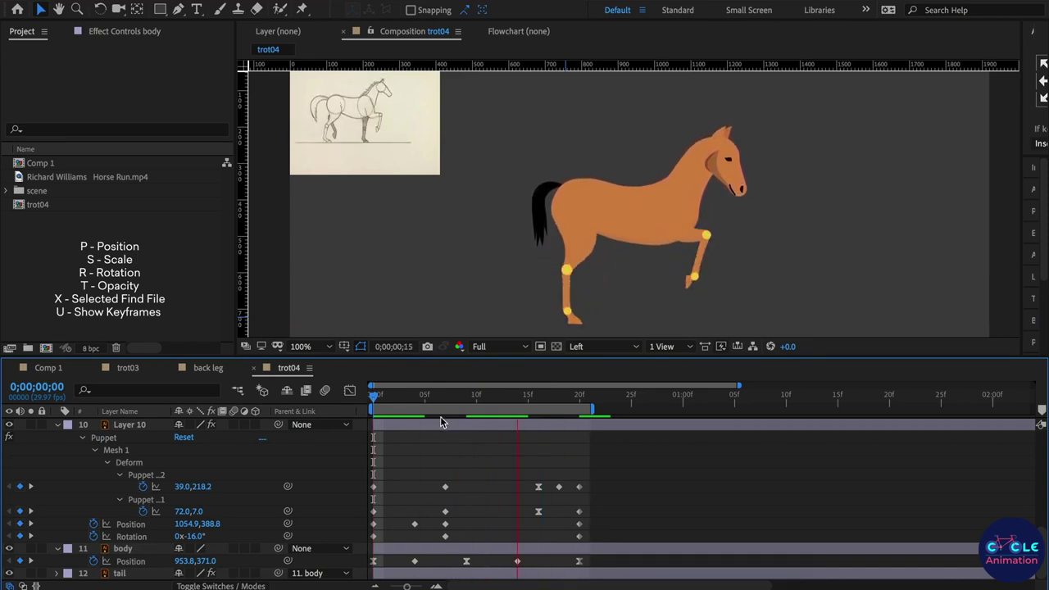
pyautogui.press('space')
pyautogui.moveTo(395, 404)
pyautogui.mouseDown()
pyautogui.moveTo(359, 405)
pyautogui.moveTo(467, 410)
pyautogui.mouseUp()
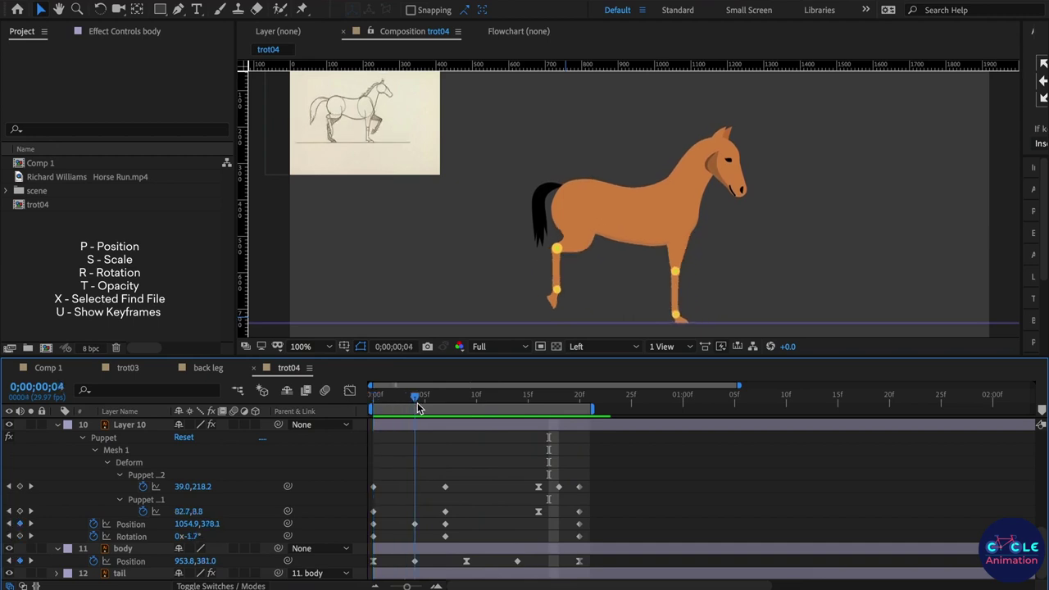
pyautogui.click(466, 563)
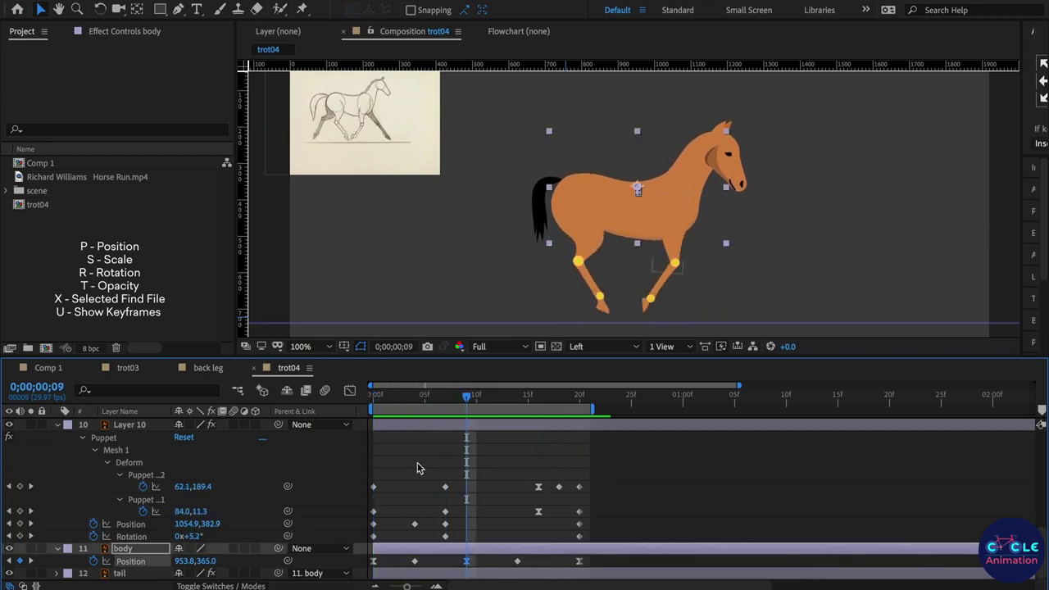
pyautogui.click(371, 399)
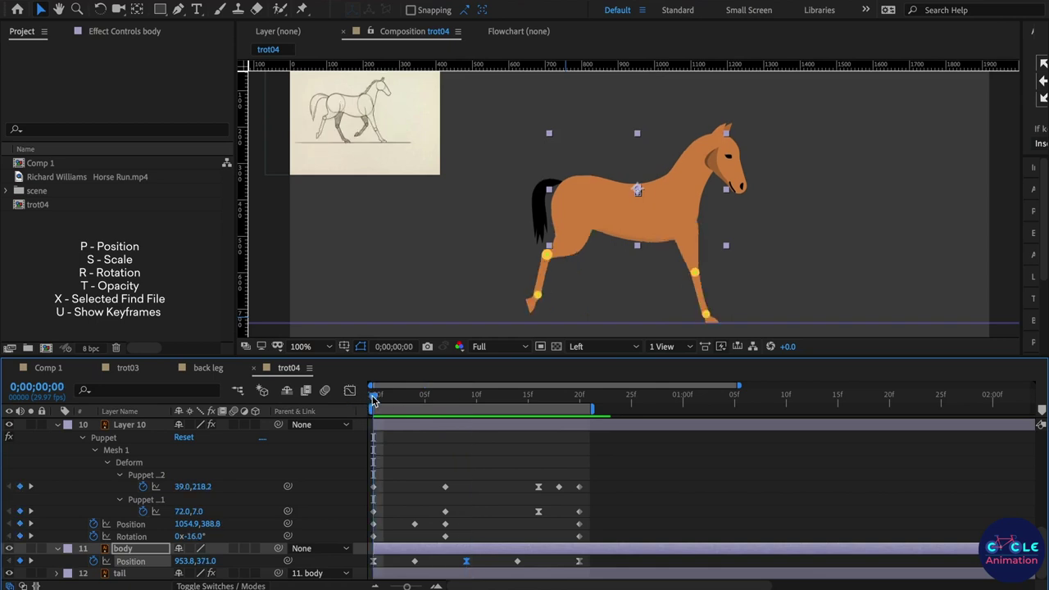
pyautogui.press('Up')
pyautogui.press('Up')
pyautogui.press('Up')
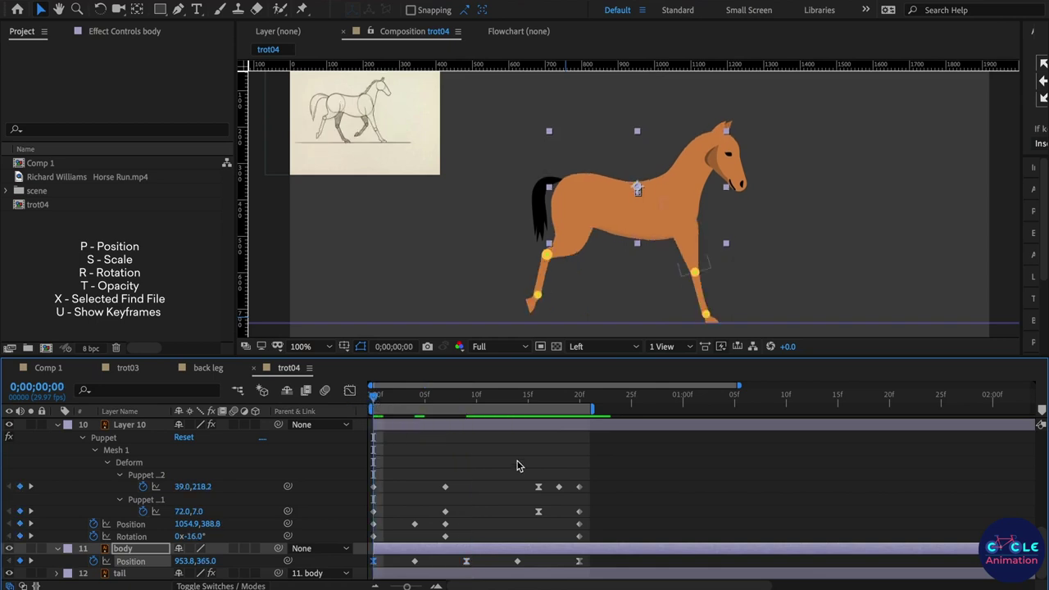
# Step: Preview the trot again from the start and return to frame 0
pyautogui.click(580, 400)
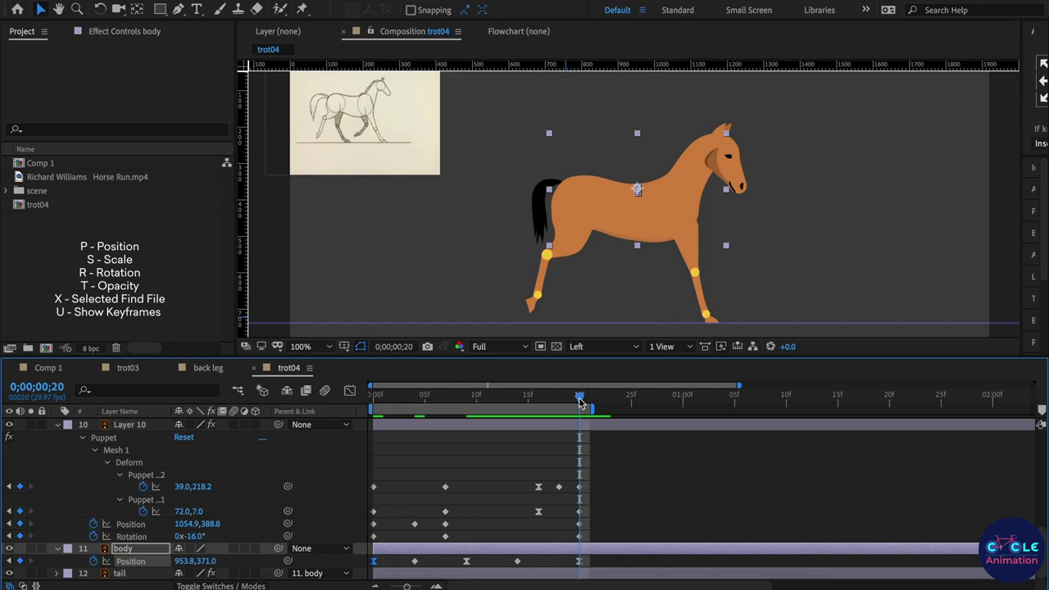
pyautogui.click(374, 398)
pyautogui.click(452, 459)
pyautogui.press('space')
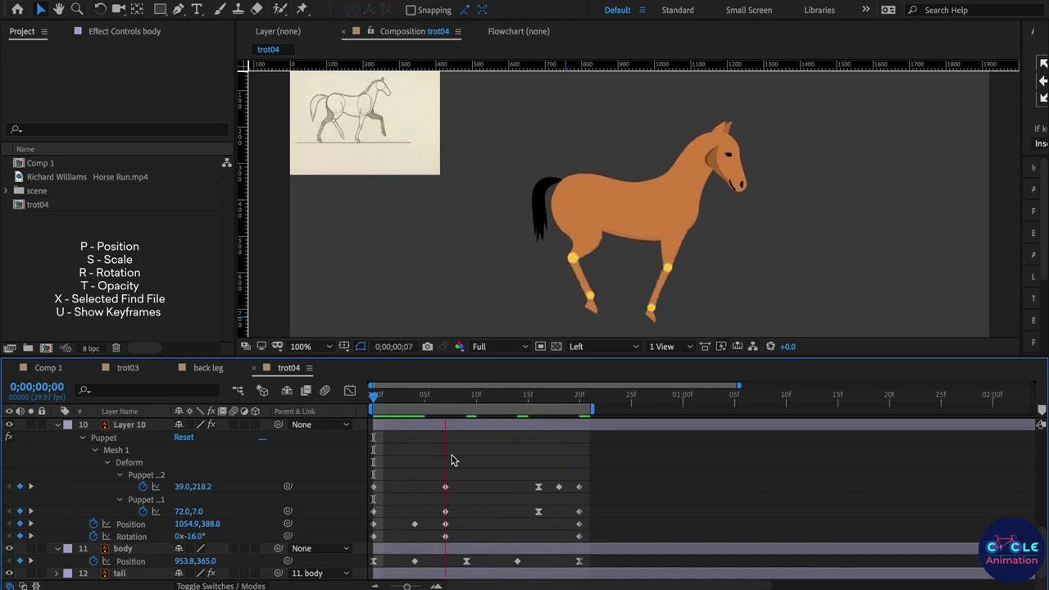
pyautogui.press('space')
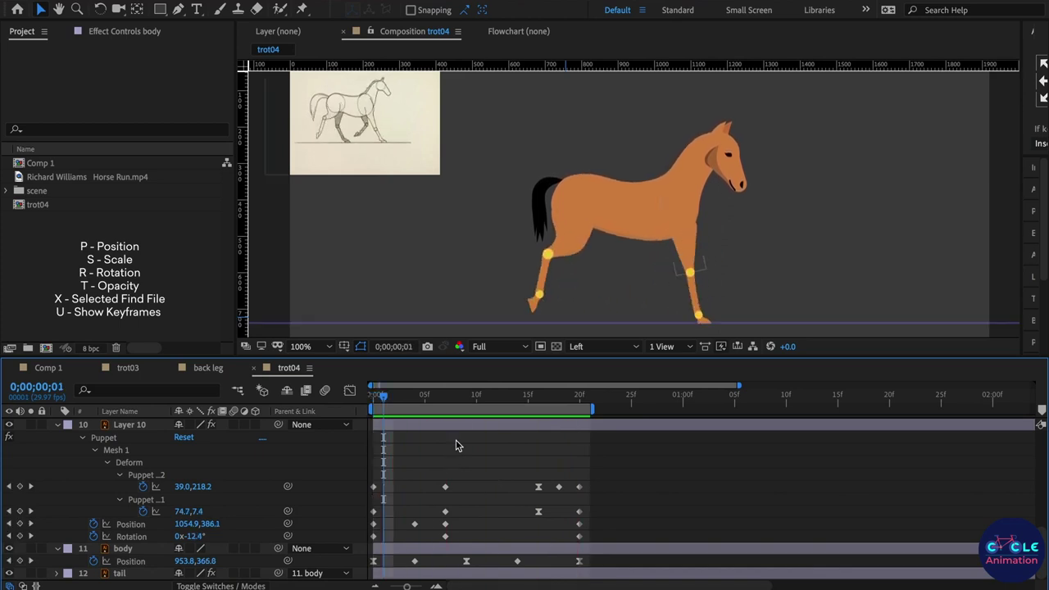
pyautogui.press('pageup')
pyautogui.click(719, 184)
# Step: Keyframe the Head Rotation at -13° on frame 0 and paste the same value at frame 20
pyautogui.scroll(5, 482, 422)
pyautogui.scroll(-1, 424, 450)
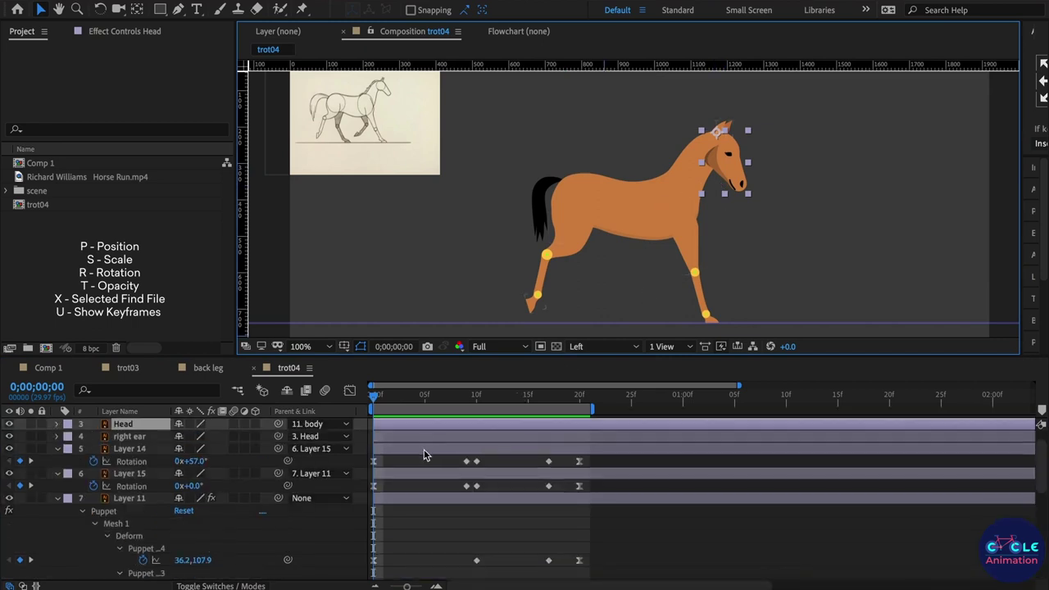
pyautogui.click(402, 427)
pyautogui.press('r')
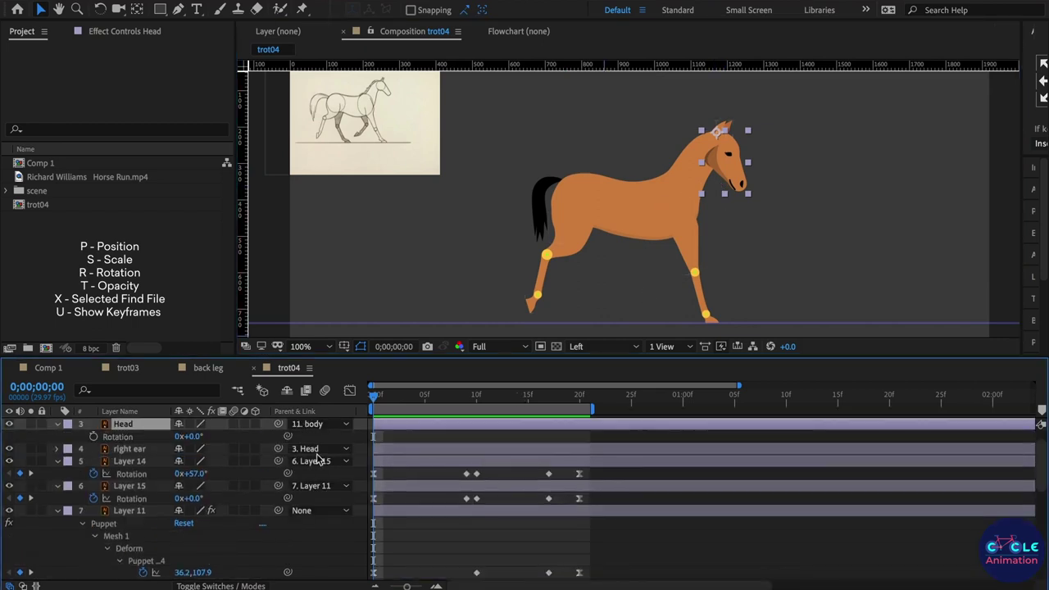
pyautogui.click(94, 436)
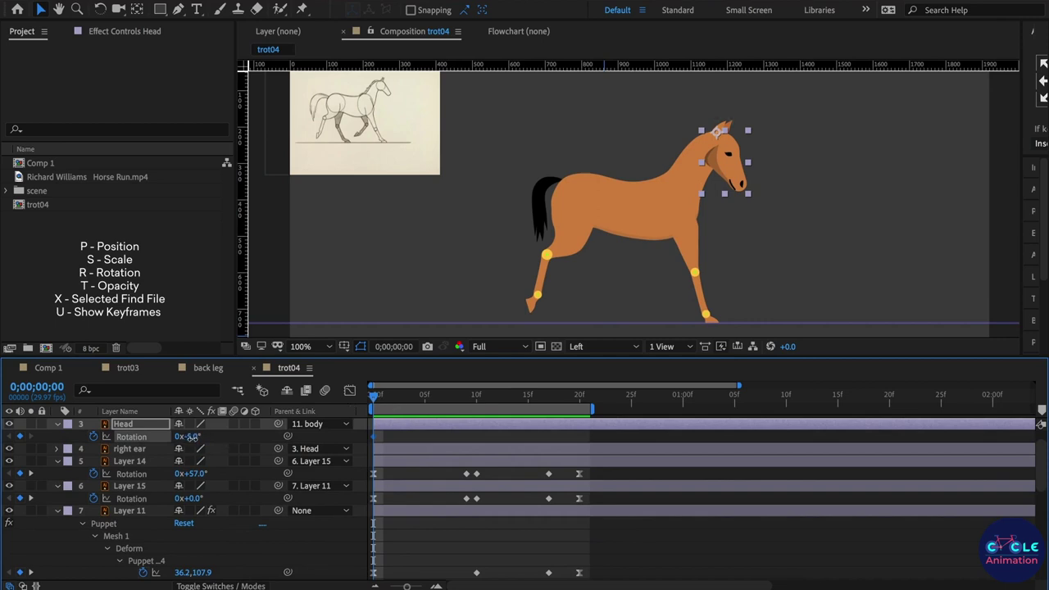
pyautogui.moveTo(190, 437); pyautogui.dragTo(188, 439)
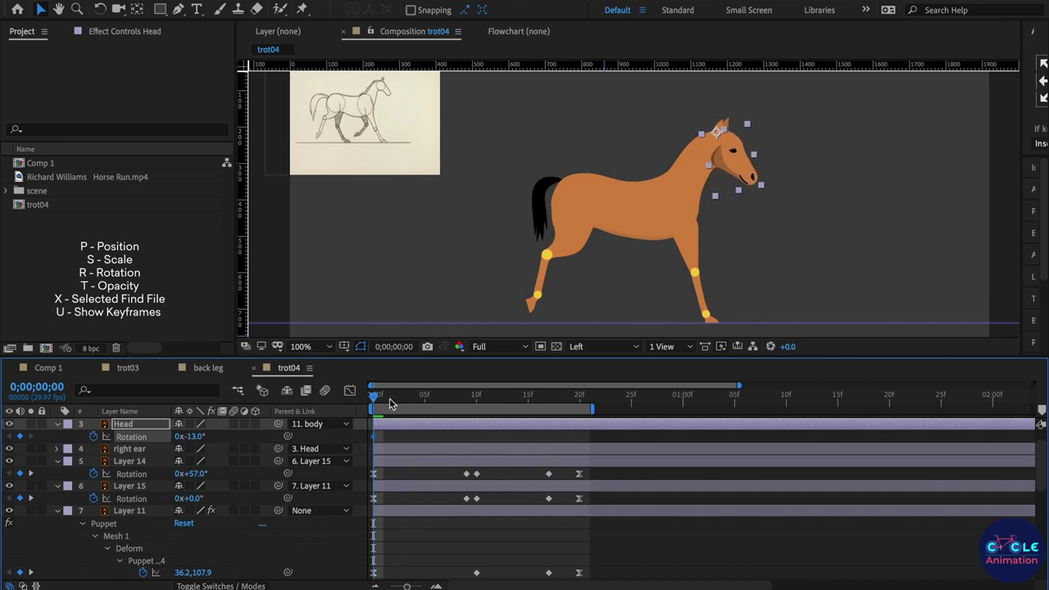
pyautogui.moveTo(390, 403); pyautogui.dragTo(479, 439)
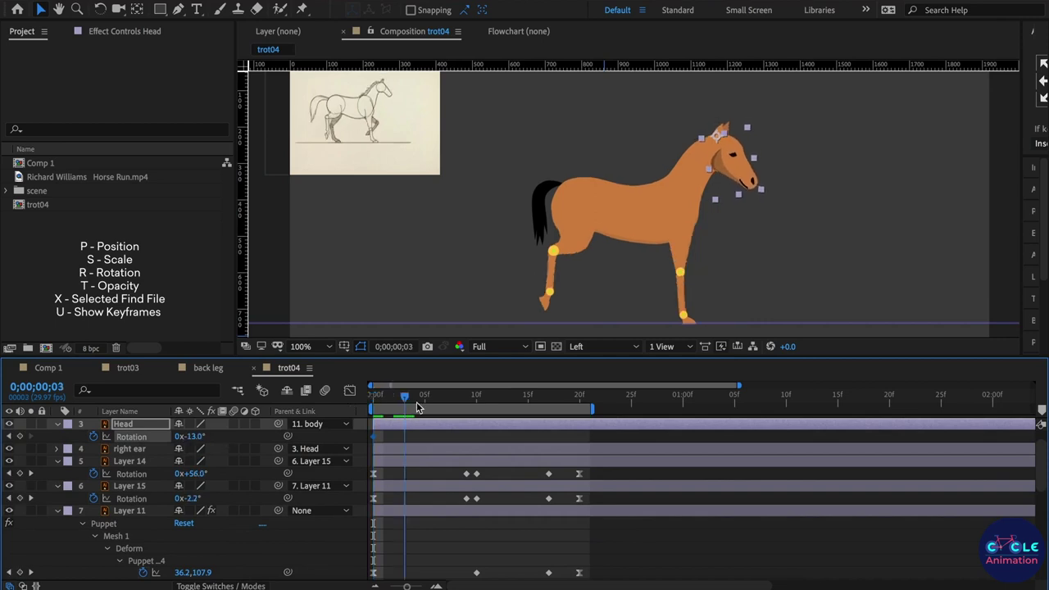
pyautogui.click(580, 398)
pyautogui.hotkey('ctrl', 'v')
# Step: Preview the head motion and tilt the head down to -22° early in the cycle
pyautogui.click(495, 402)
pyautogui.press('space')
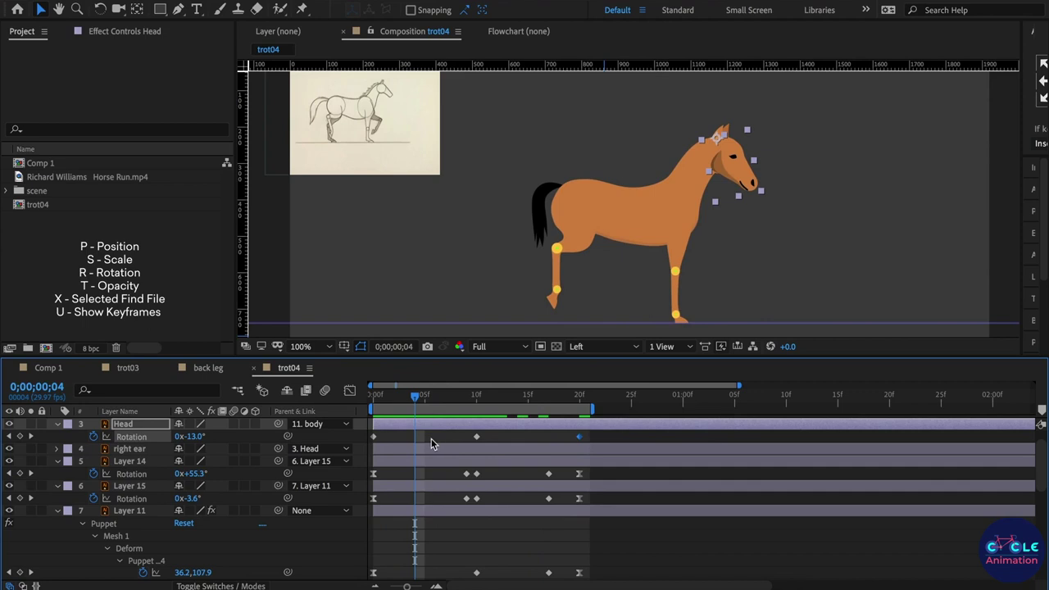
pyautogui.click(431, 442)
pyautogui.moveTo(197, 441); pyautogui.dragTo(189, 440)
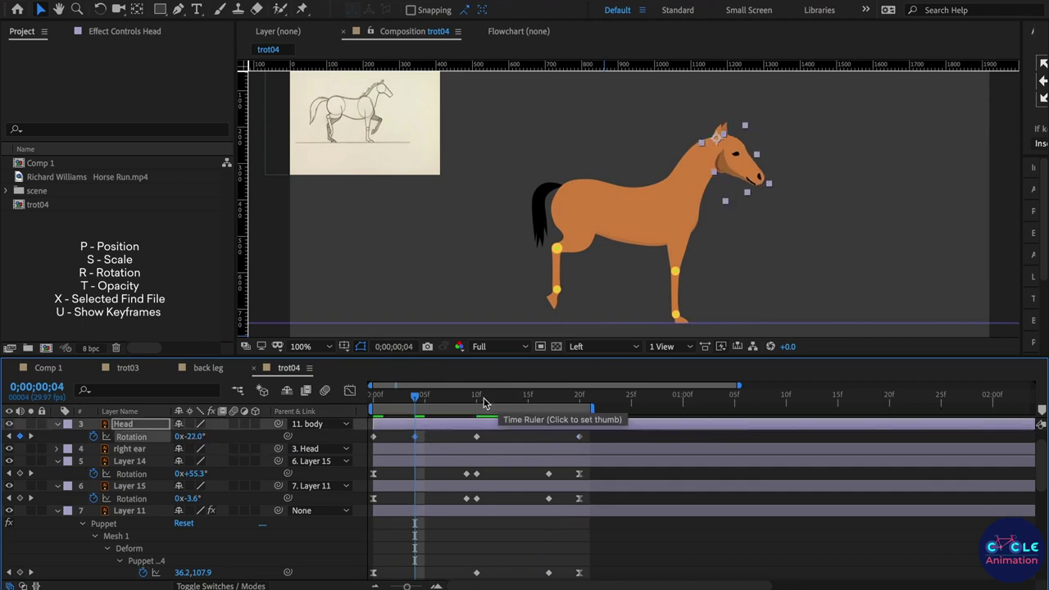
pyautogui.moveTo(487, 434); pyautogui.dragTo(373, 443)
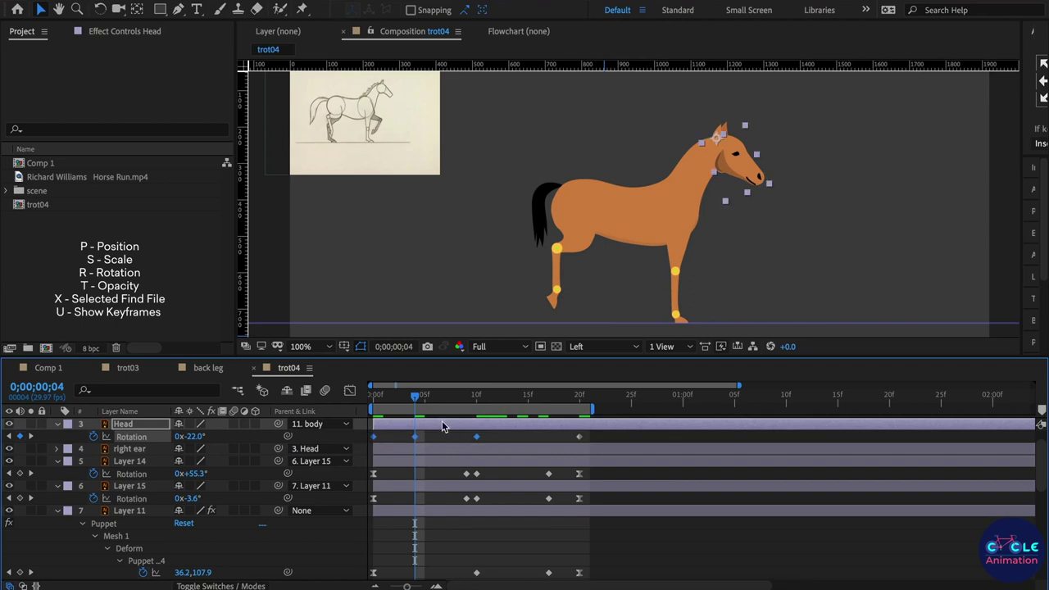
pyautogui.click(478, 398)
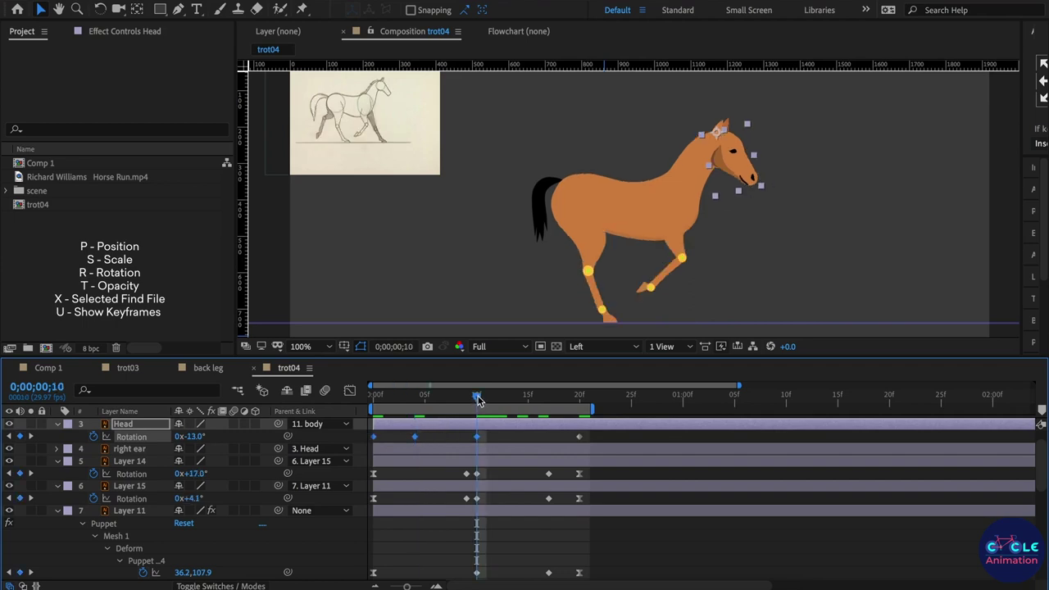
pyautogui.click(537, 434)
pyautogui.moveTo(484, 399); pyautogui.dragTo(373, 399)
# Step: Easy-ease all Head Rotation keyframes and preview the nodding trot
pyautogui.moveTo(594, 440); pyautogui.dragTo(353, 447)
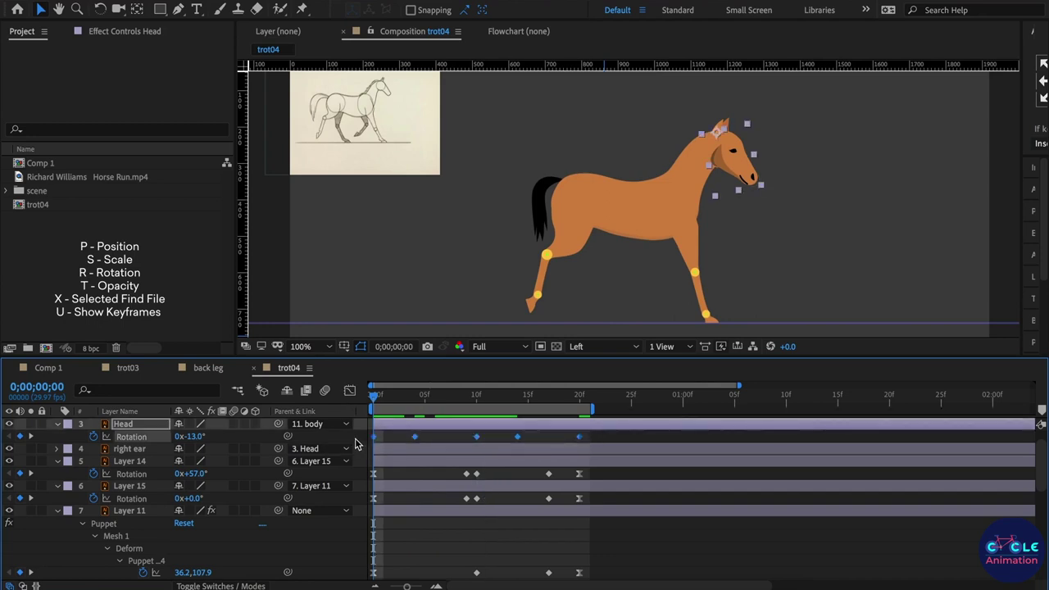
pyautogui.click(497, 554)
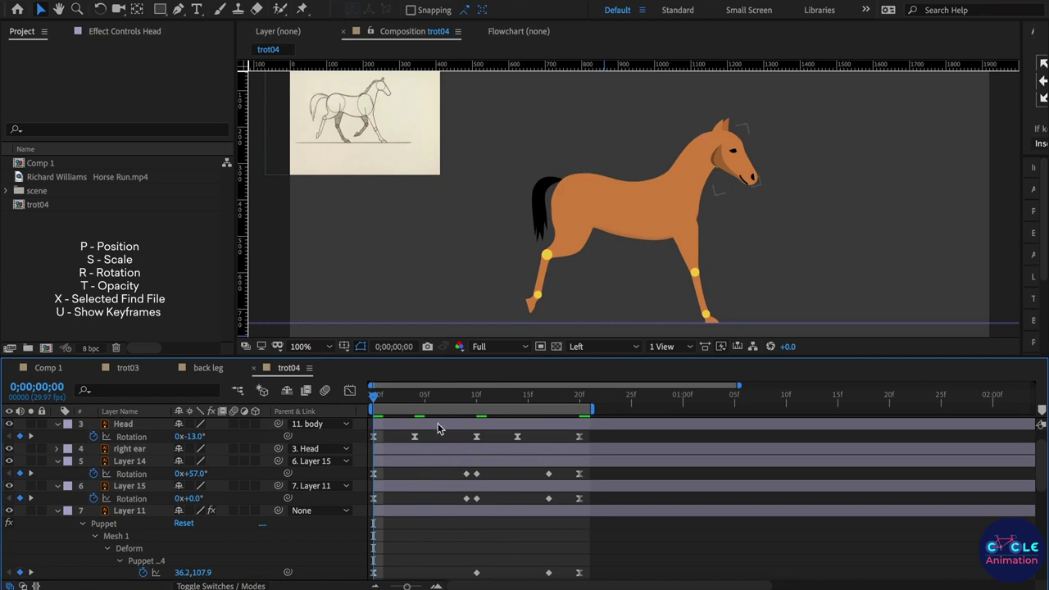
pyautogui.press('space')
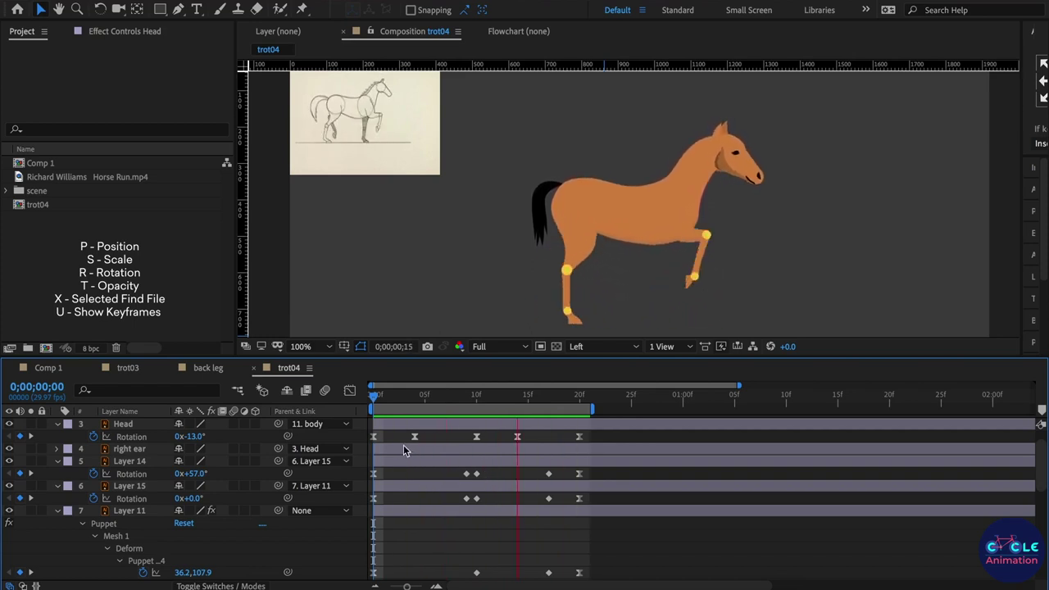
pyautogui.press('space')
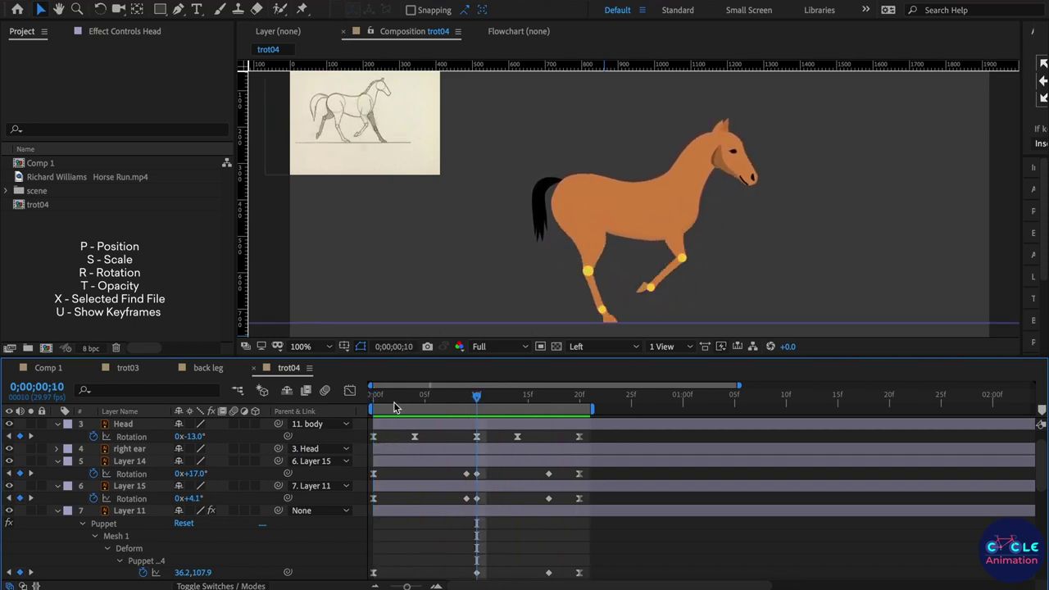
pyautogui.moveTo(393, 402); pyautogui.dragTo(353, 407)
pyautogui.click(540, 223)
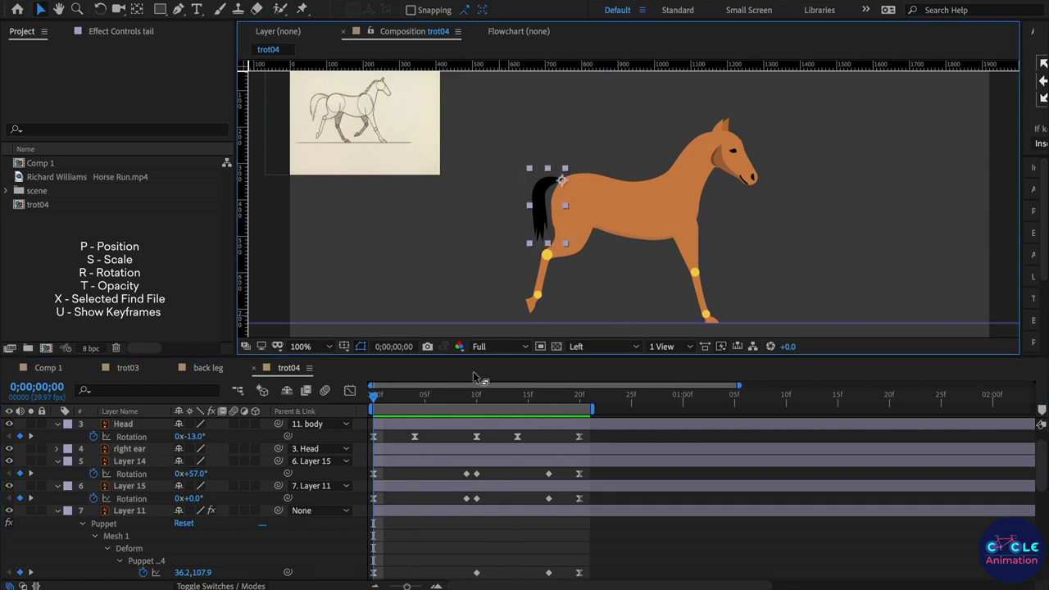
# Step: Reveal the tail's puppet pin properties and nudge Pin 3 up-left to curl the tail
pyautogui.press('x')
pyautogui.press('u')
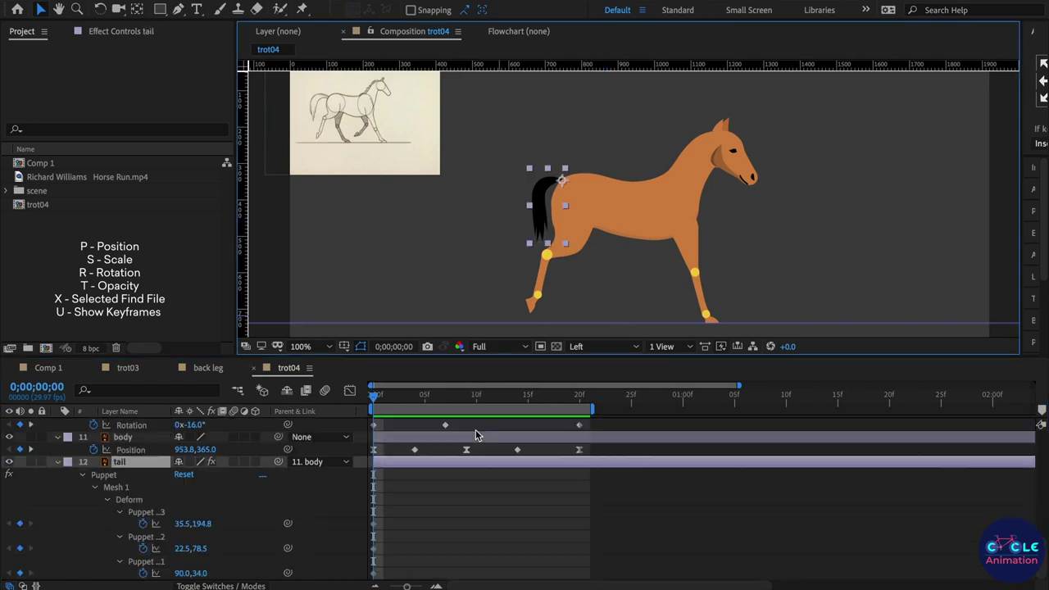
pyautogui.click(426, 539)
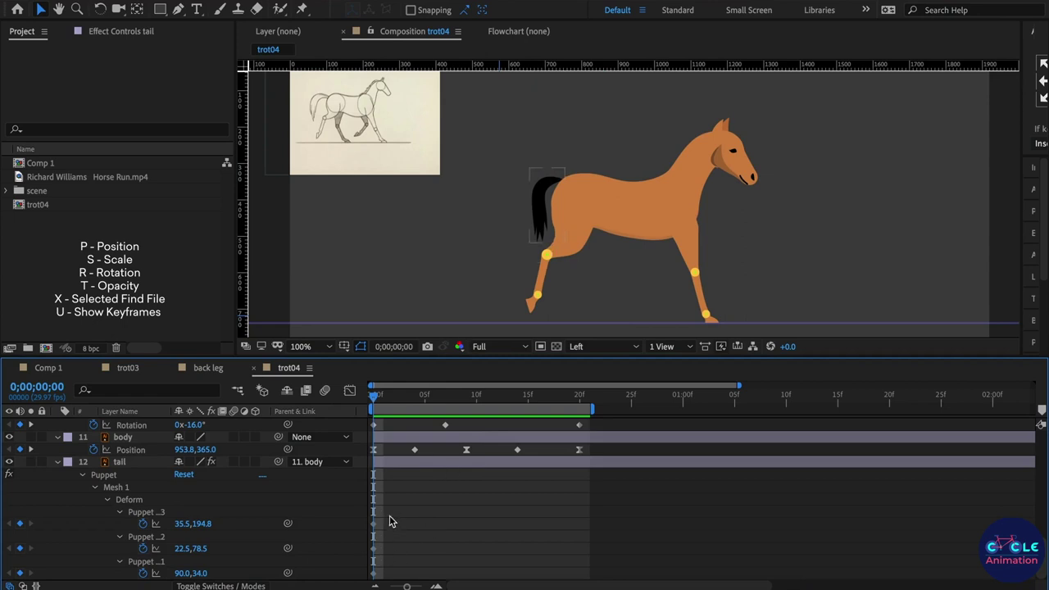
pyautogui.click(392, 515)
pyautogui.moveTo(540, 203); pyautogui.dragTo(534, 199)
pyautogui.click(488, 528)
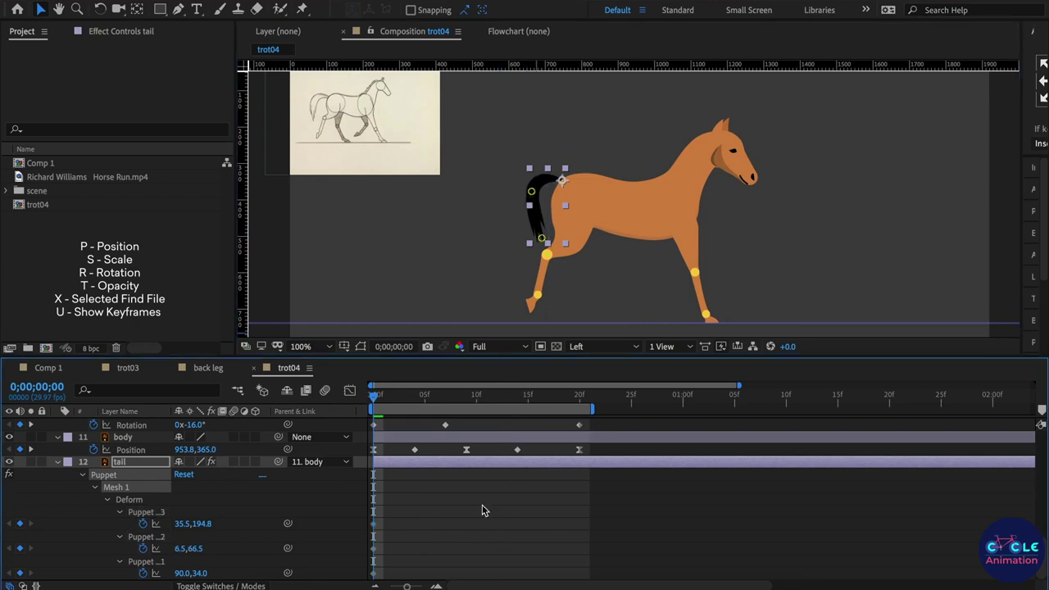
# Step: Copy the tail's frame-0 pin keyframes to frame 20
pyautogui.click(409, 515)
pyautogui.moveTo(403, 509); pyautogui.dragTo(356, 577)
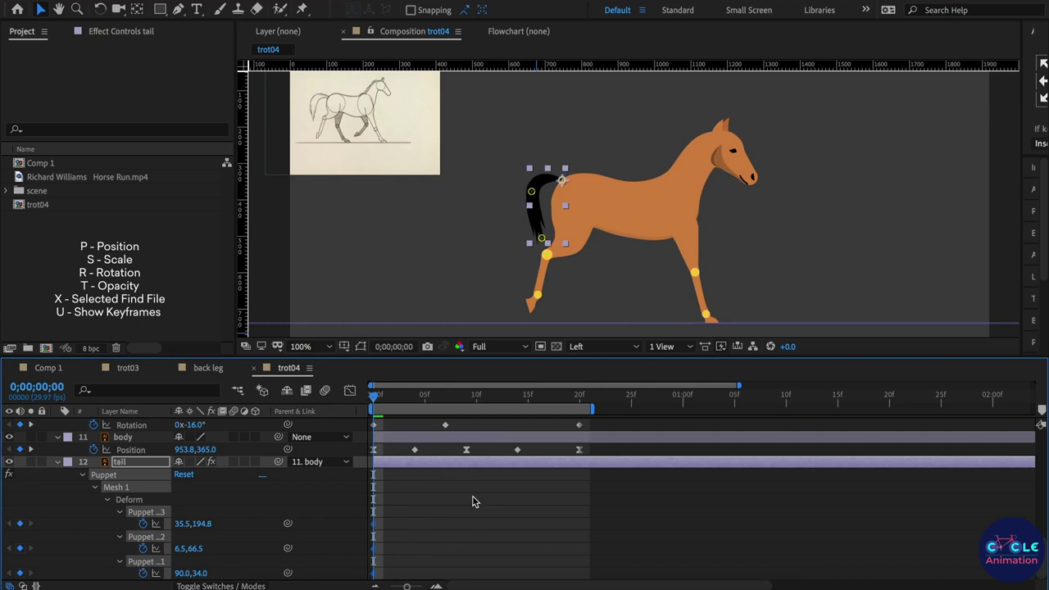
pyautogui.click(580, 399)
pyautogui.hotkey('ctrl', 'v')
# Step: Swing the tail tip slightly left at frame 6
pyautogui.click(477, 399)
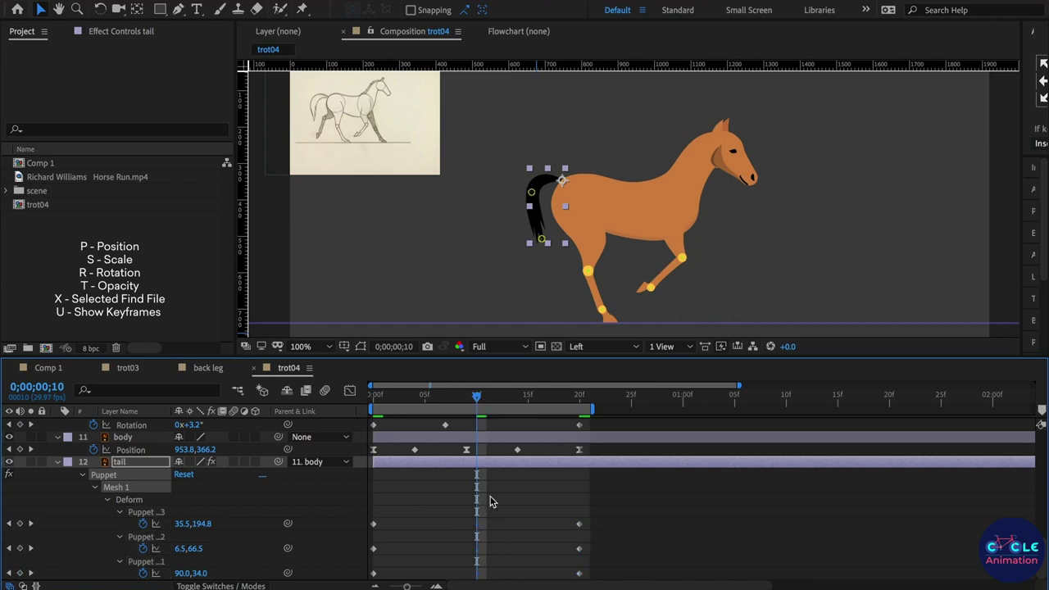
pyautogui.click(374, 398)
pyautogui.moveTo(375, 402)
pyautogui.mouseDown()
pyautogui.moveTo(448, 420)
pyautogui.moveTo(436, 420)
pyautogui.mouseUp()
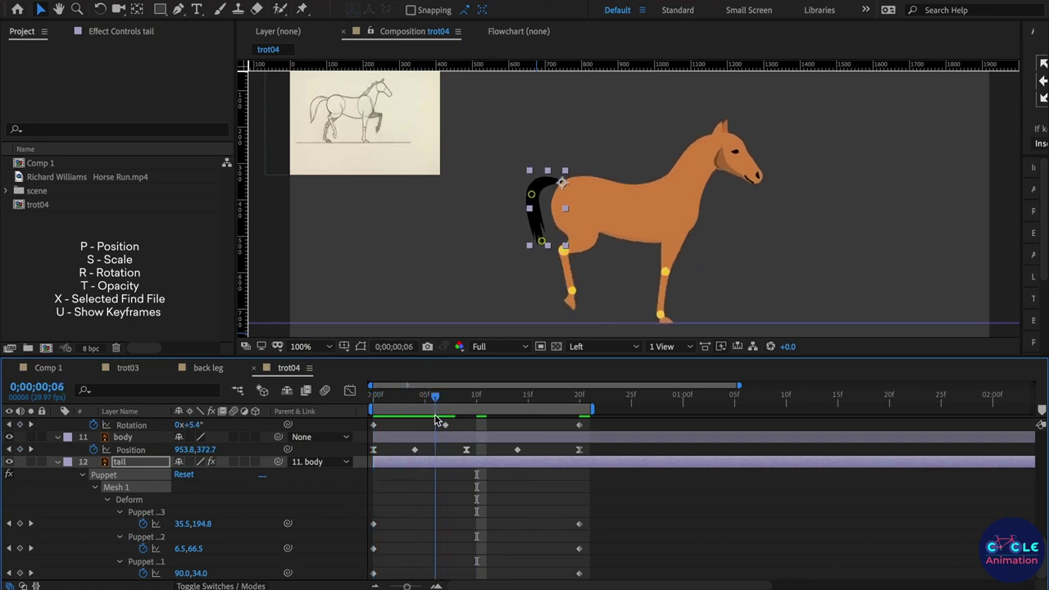
pyautogui.click(544, 256)
pyautogui.click(374, 524)
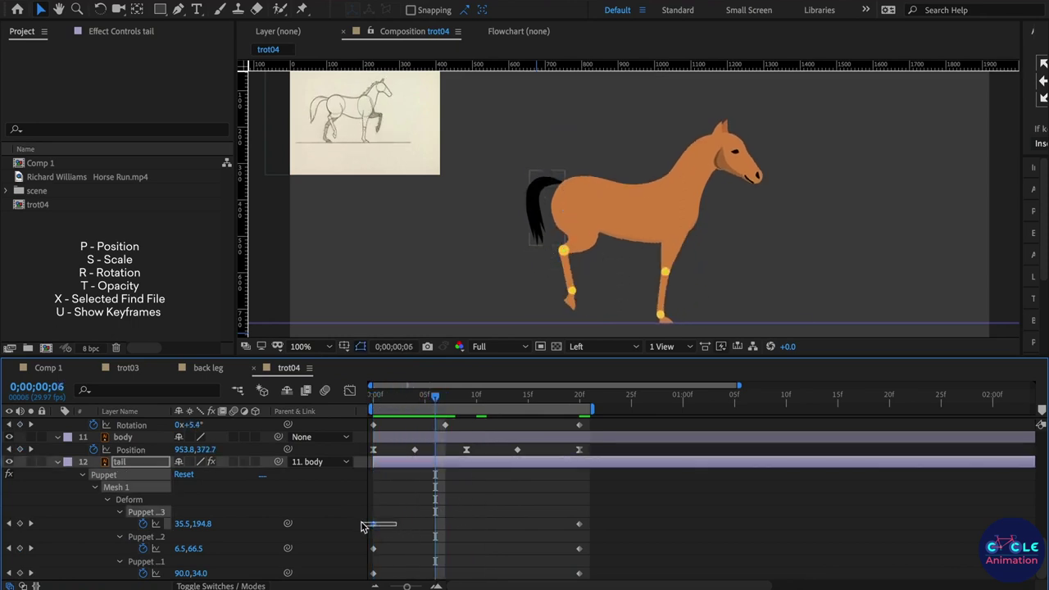
pyautogui.moveTo(542, 243); pyautogui.dragTo(539, 243)
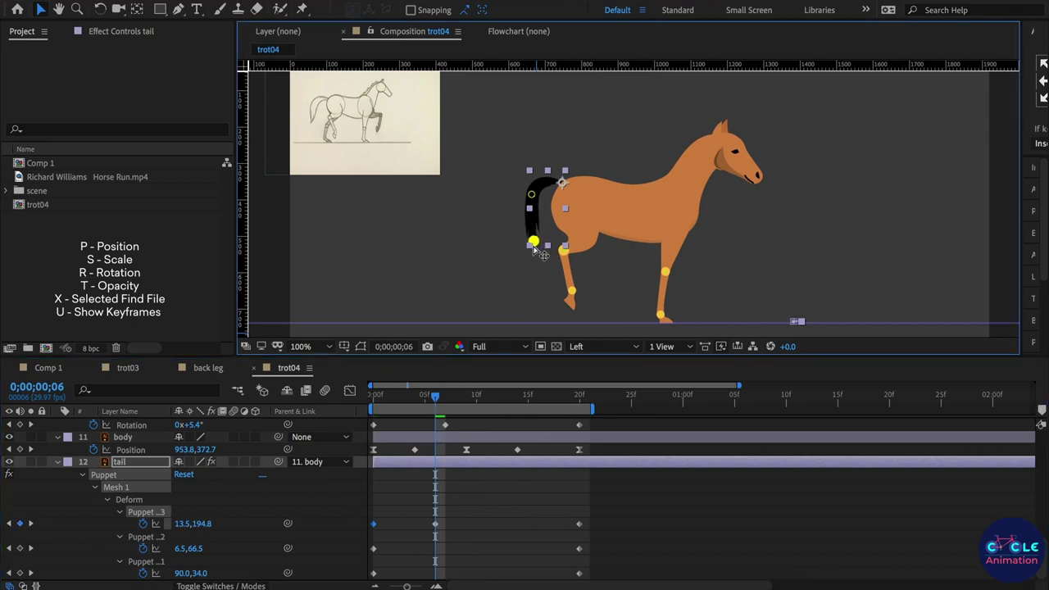
# Step: Pull the tail tip back right at frame 14 and preview the trot cycle
pyautogui.click(419, 425)
pyautogui.moveTo(420, 397)
pyautogui.mouseDown()
pyautogui.moveTo(528, 417)
pyautogui.moveTo(518, 413)
pyautogui.mouseUp()
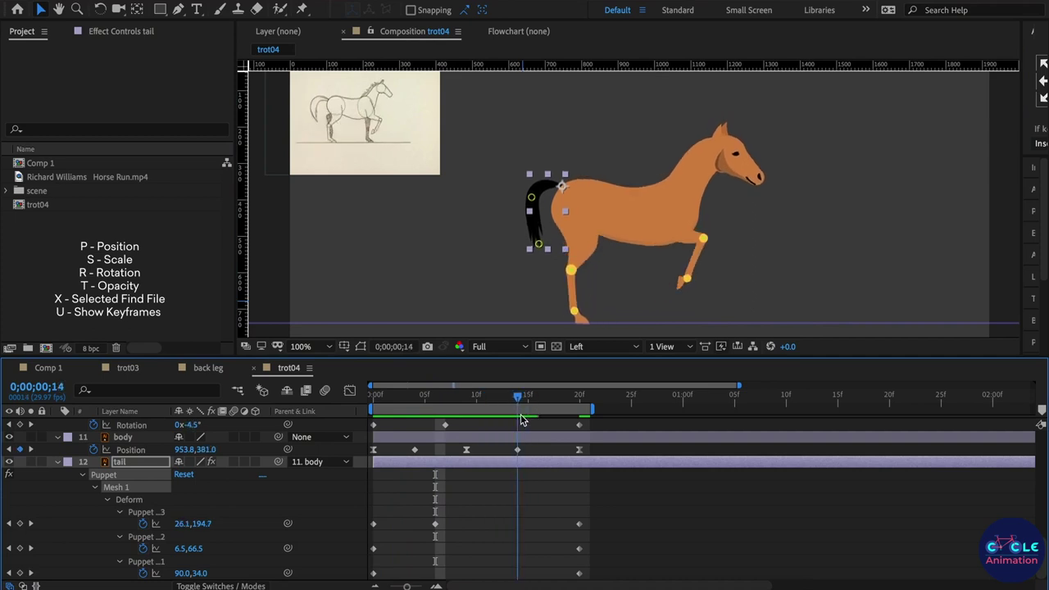
pyautogui.moveTo(541, 245); pyautogui.dragTo(547, 242)
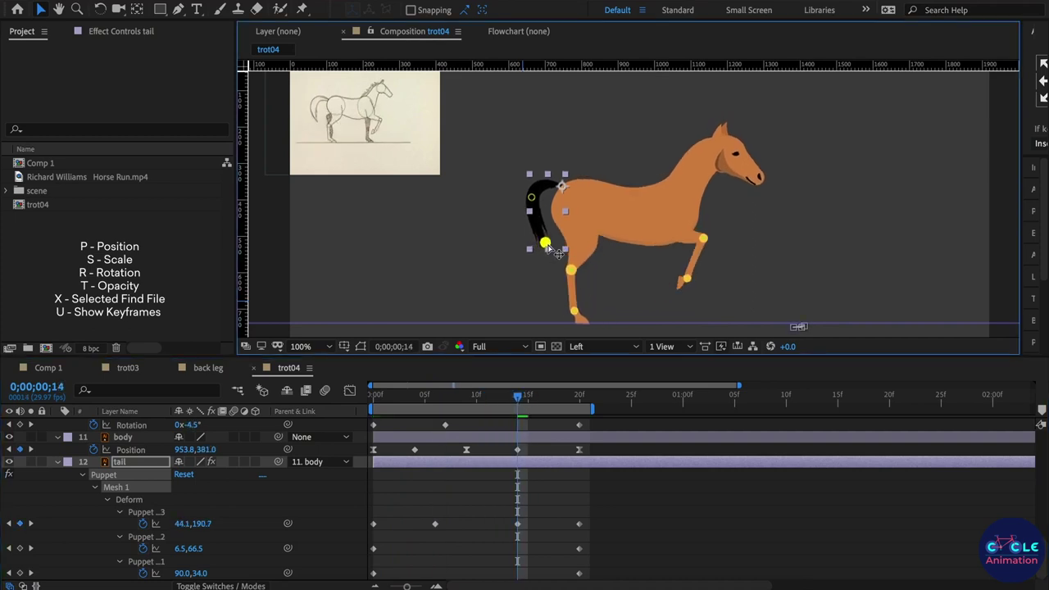
pyautogui.moveTo(528, 400); pyautogui.dragTo(579, 400)
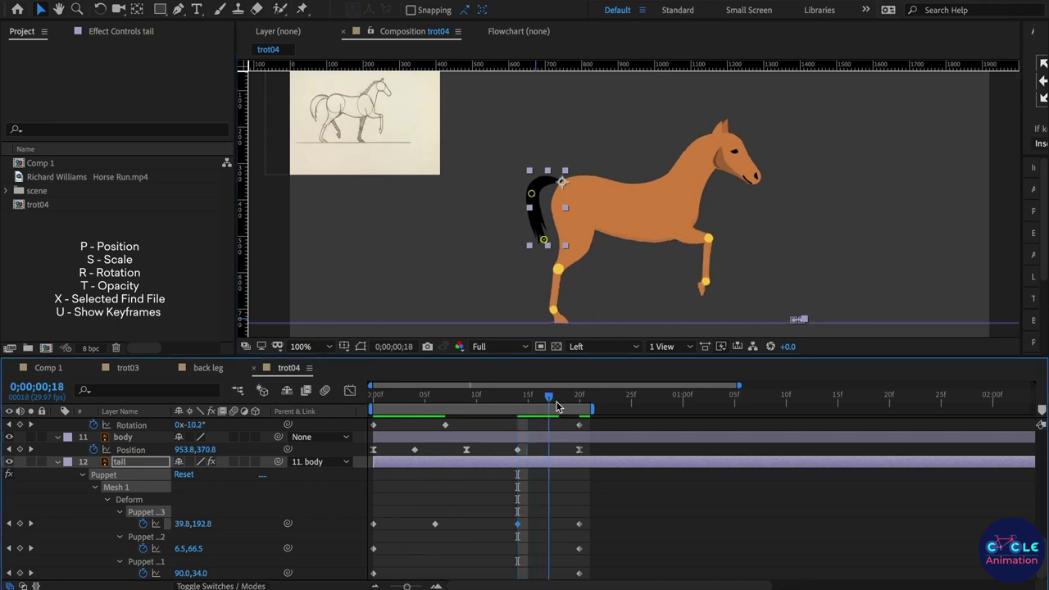
pyautogui.moveTo(473, 400); pyautogui.dragTo(374, 399)
pyautogui.click(623, 522)
pyautogui.press('space')
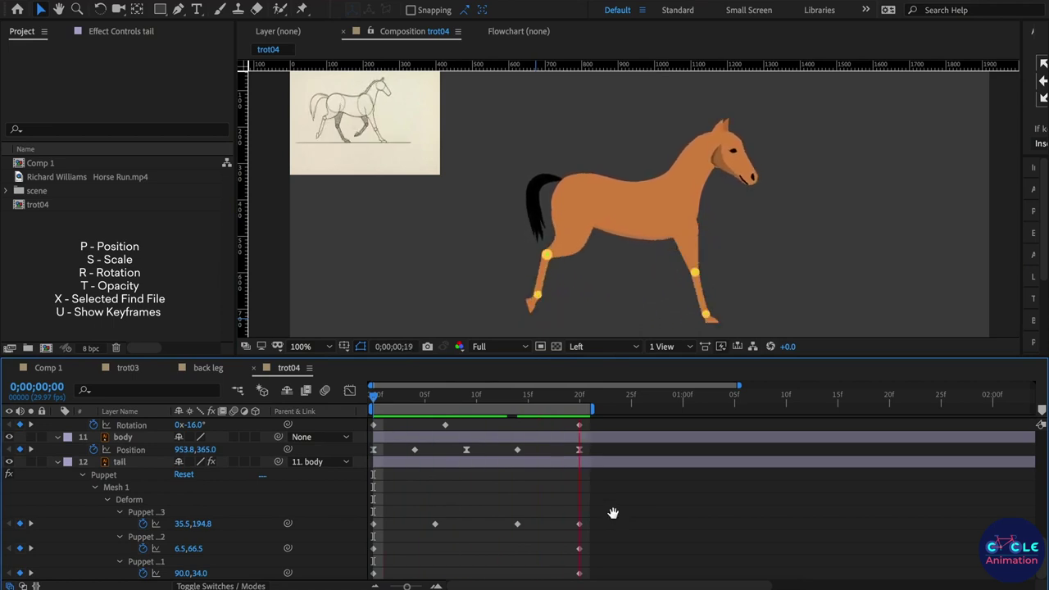
pyautogui.press('space')
# Step: Select all of the tail tip's keyframes and replay the trot from frame 0
pyautogui.moveTo(609, 515); pyautogui.dragTo(367, 528)
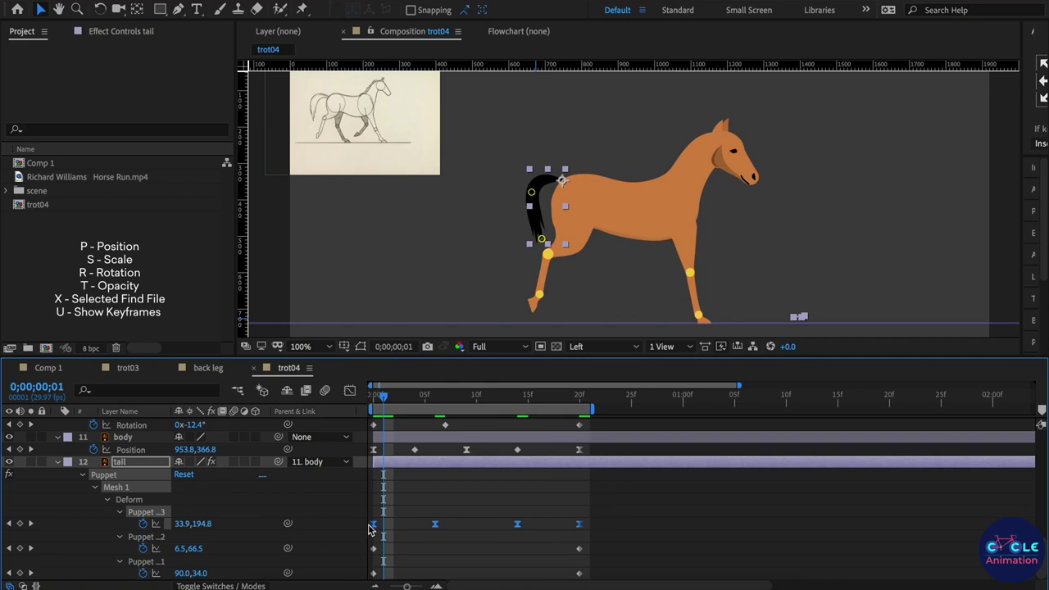
pyautogui.press('Home')
pyautogui.click(687, 520)
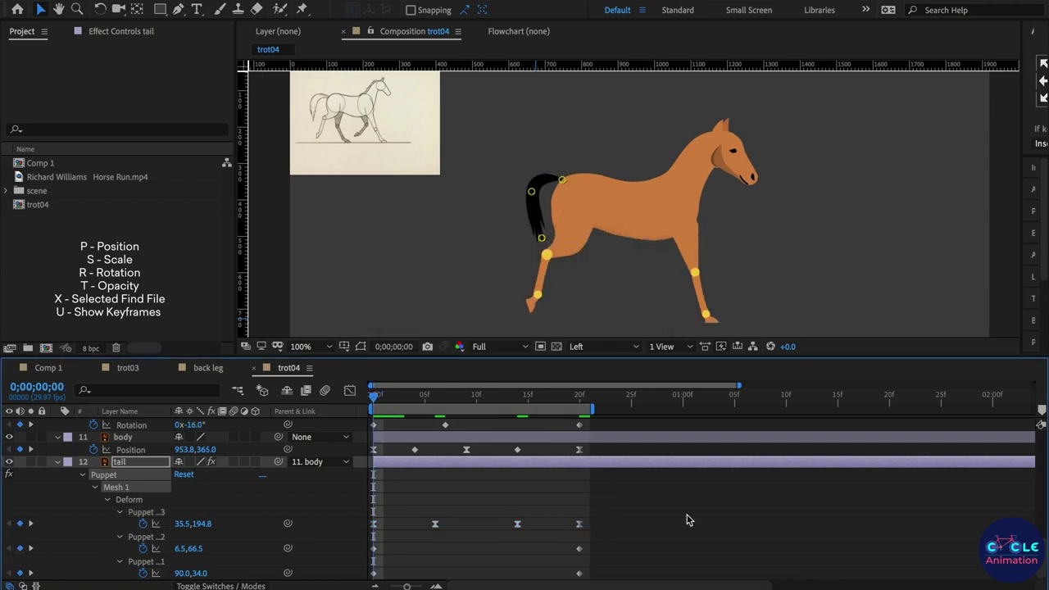
pyautogui.press('space')
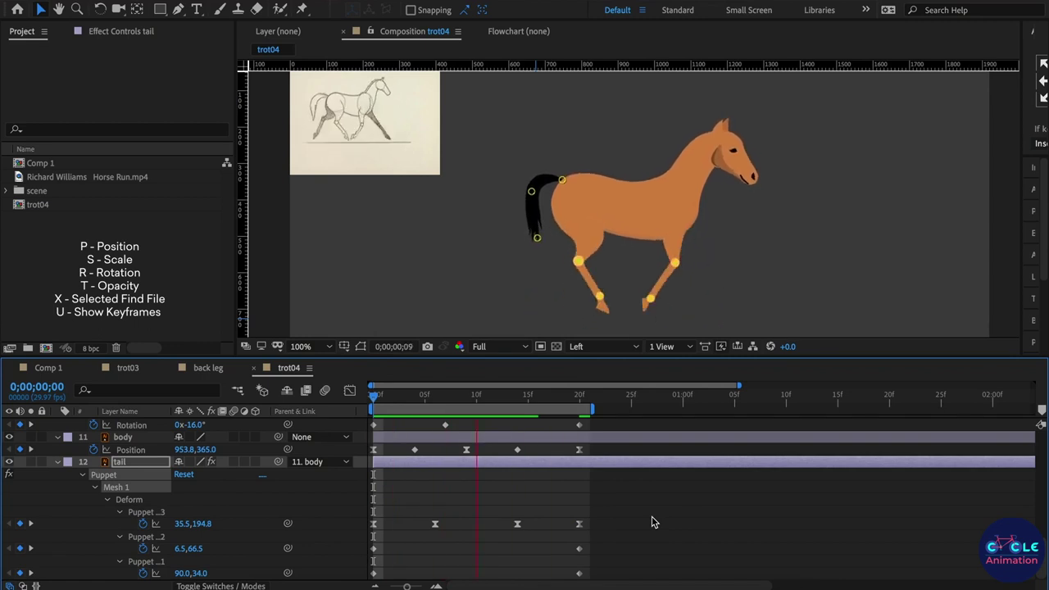
pyautogui.press('space')
# Step: Play the full 0–20 frame cycle again and scrub forward to frame 9
pyautogui.click(582, 456)
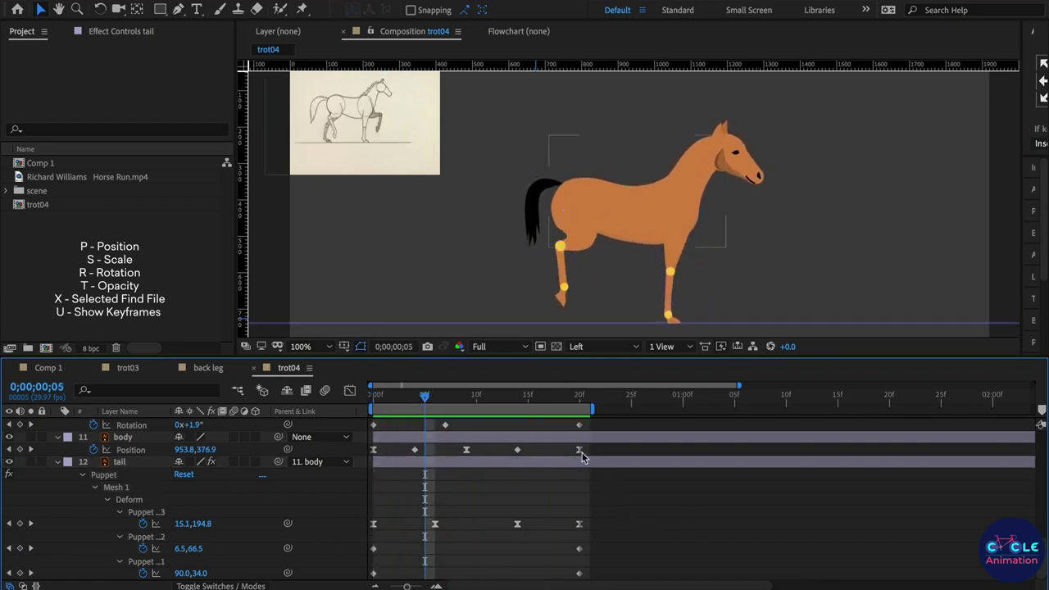
pyautogui.click(579, 398)
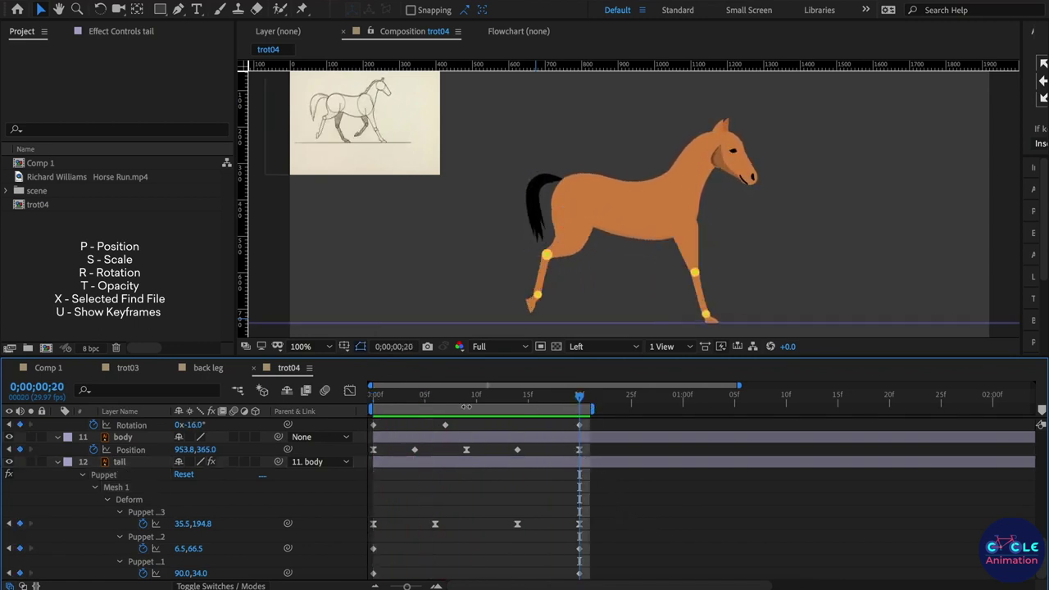
pyautogui.click(375, 396)
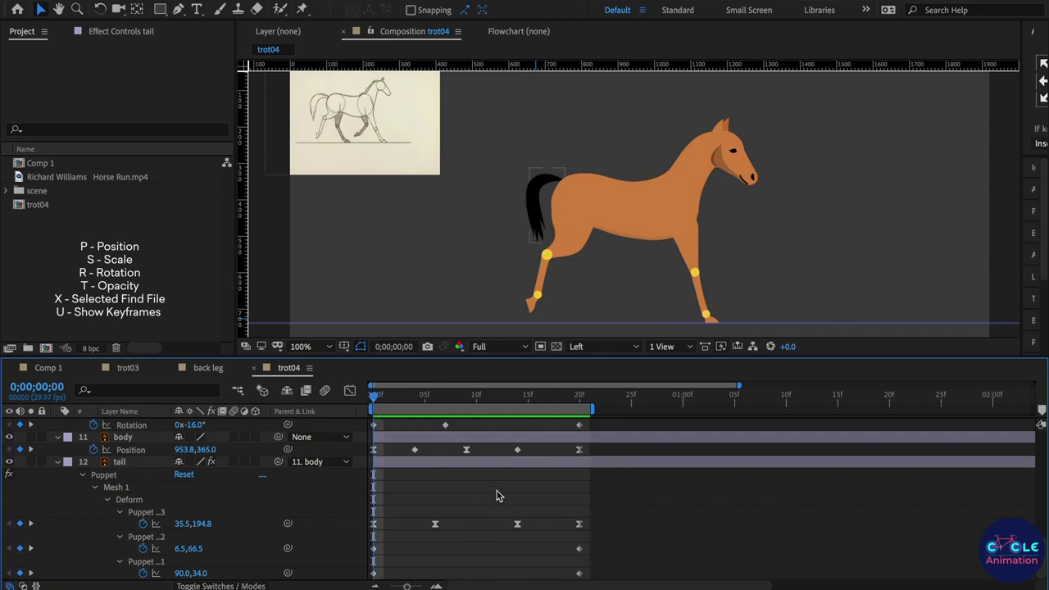
pyautogui.press('space')
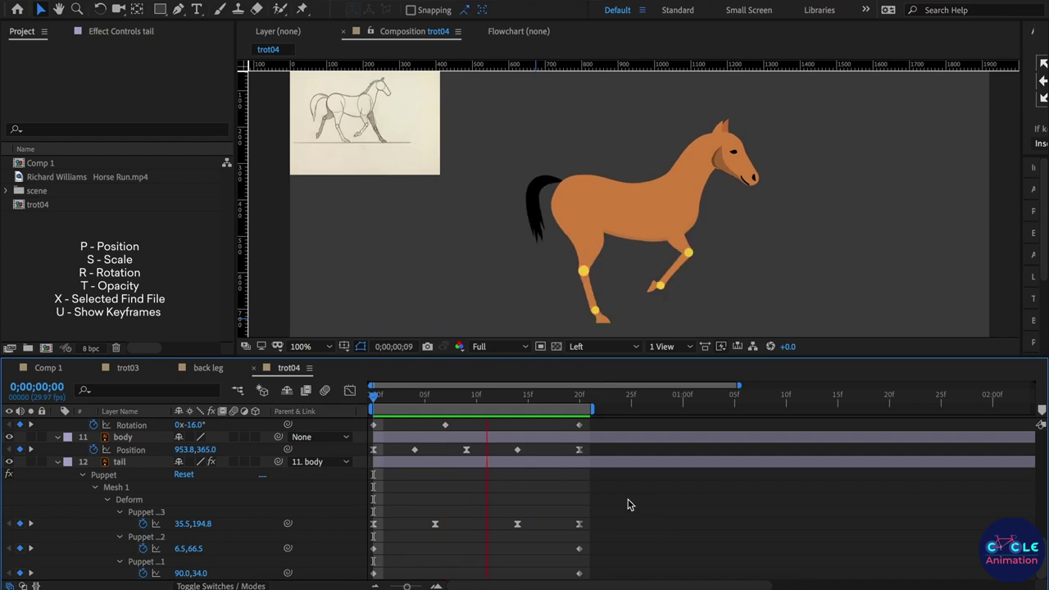
pyautogui.press('space')
pyautogui.moveTo(384, 404)
pyautogui.mouseDown()
pyautogui.moveTo(470, 421)
pyautogui.moveTo(436, 425)
pyautogui.mouseUp()
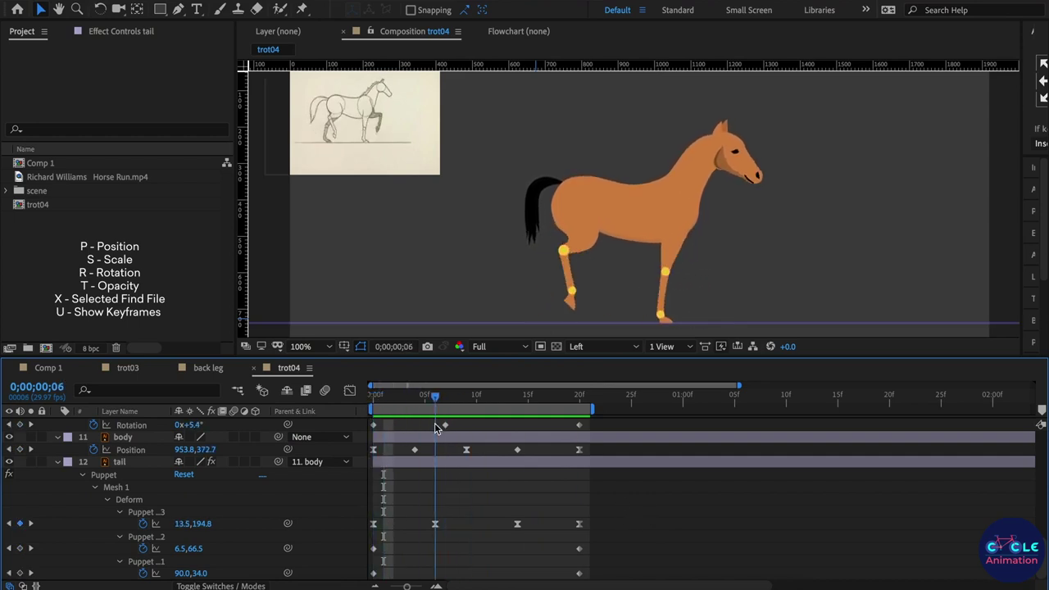
# Step: Select the tail's pin keyframes, including frames 0 and 20, and preview the trot
pyautogui.moveTo(412, 513); pyautogui.dragTo(529, 546)
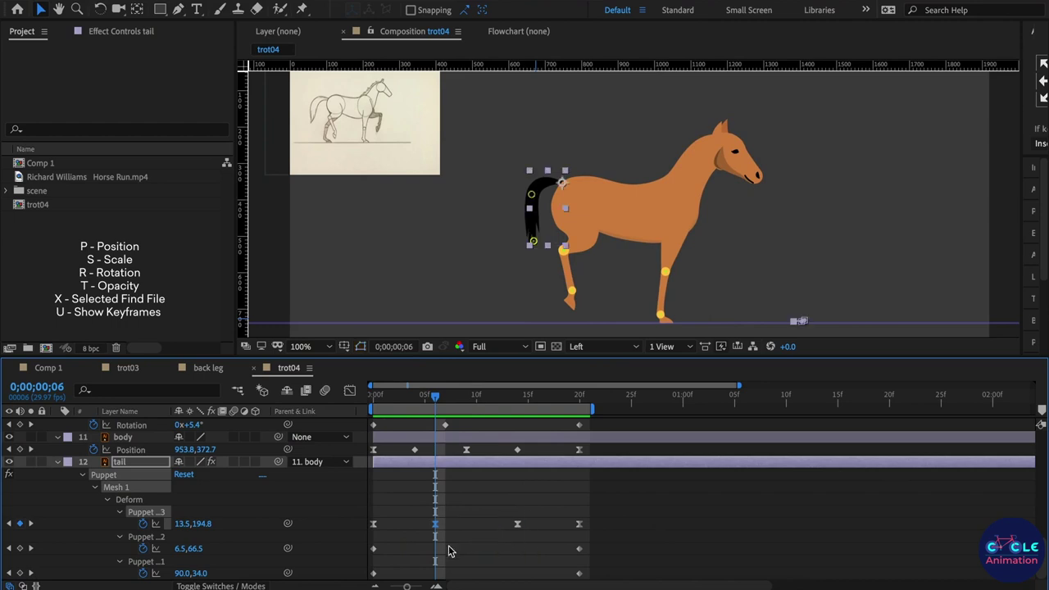
pyautogui.click(373, 525)
pyautogui.click(579, 525)
pyautogui.click(457, 426)
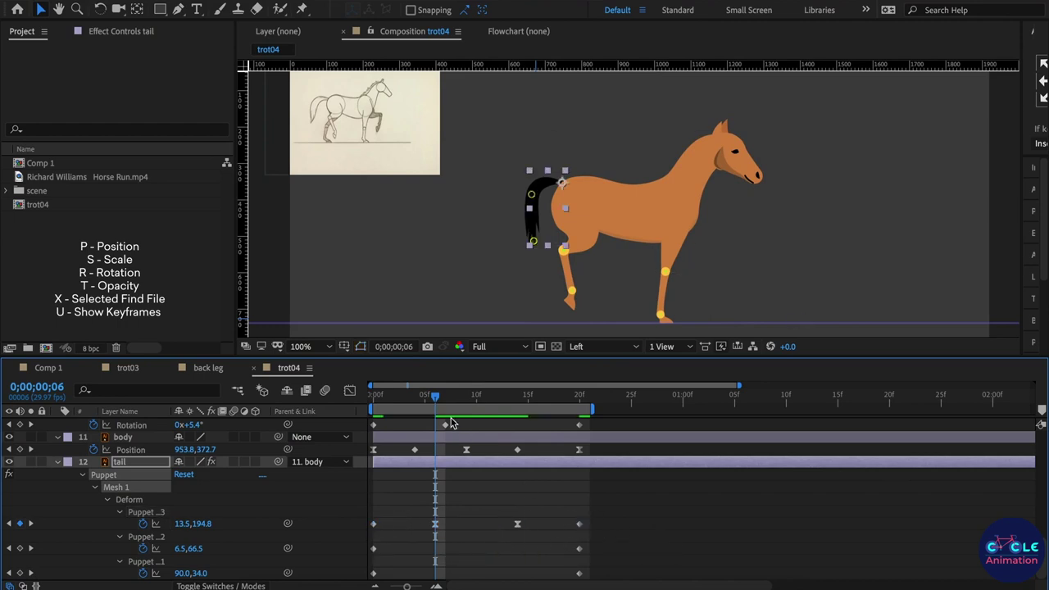
pyautogui.press('space')
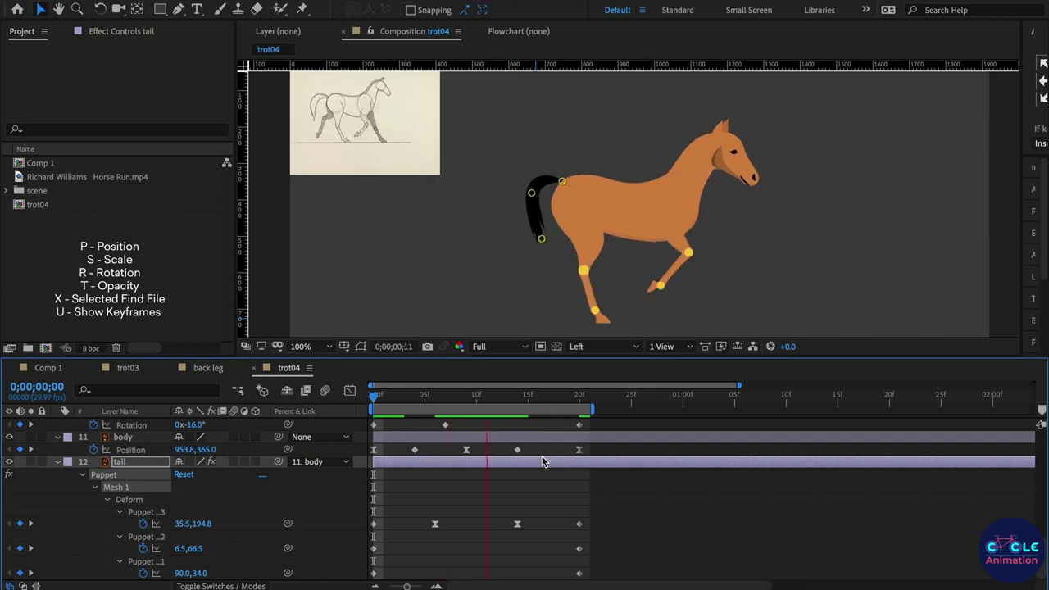
pyautogui.click(656, 504)
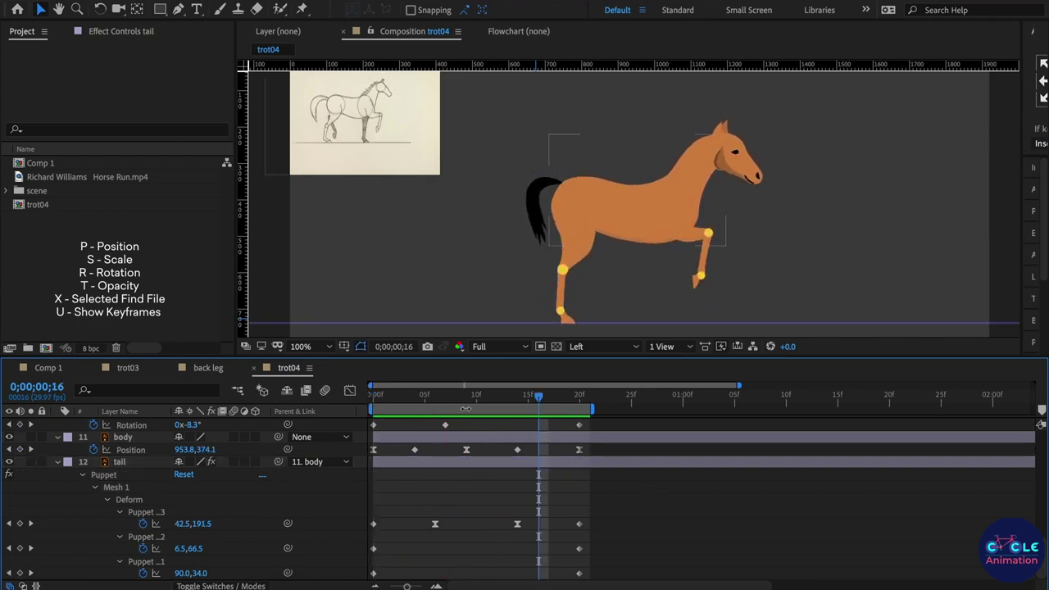
pyautogui.press('Home')
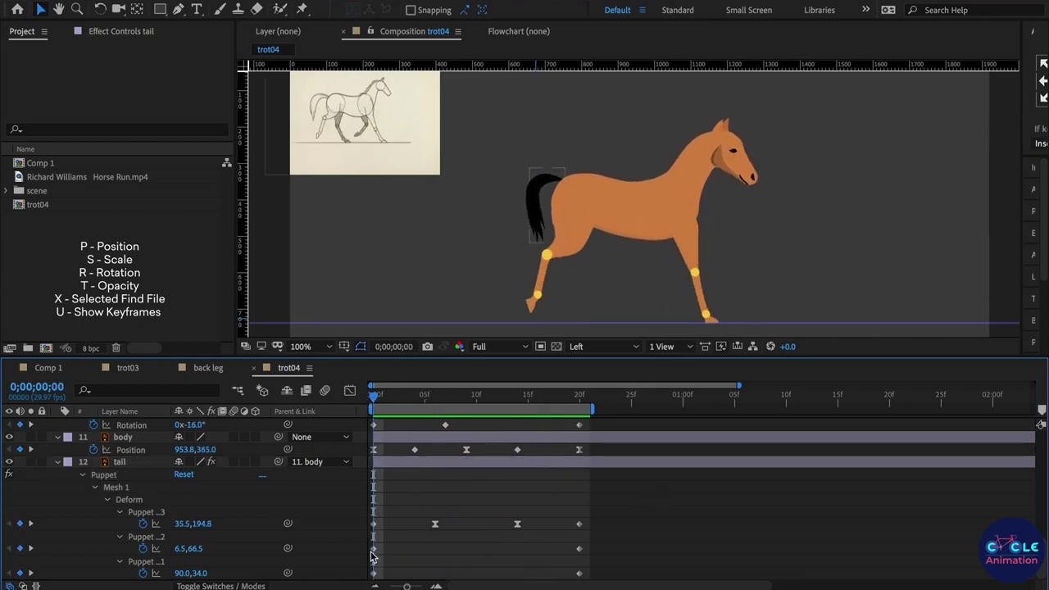
# Step: Try nudging the middle tail pin at frame 5, then undo it
pyautogui.click(415, 461)
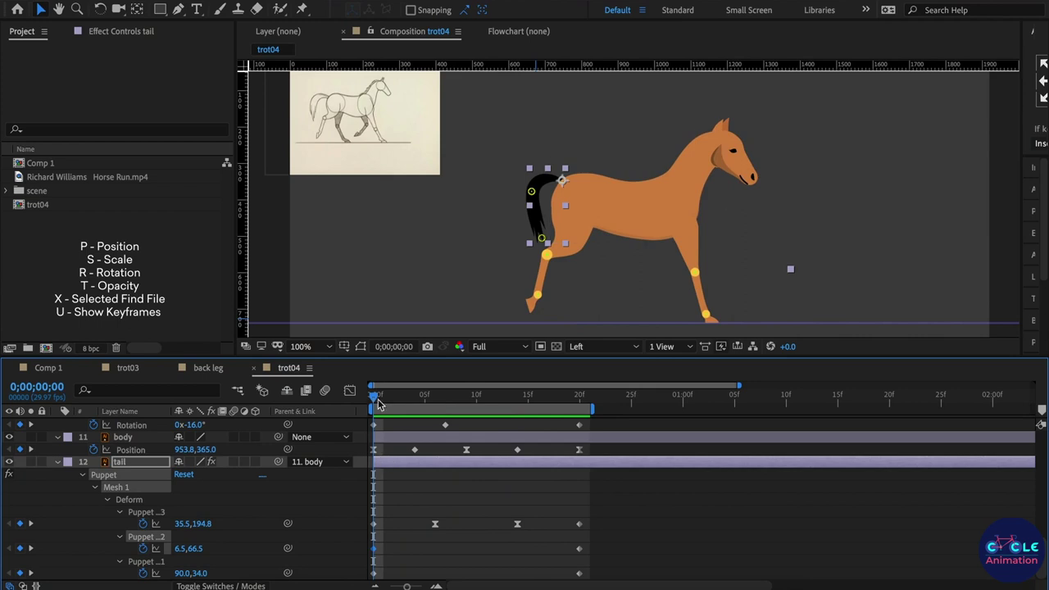
pyautogui.moveTo(381, 400)
pyautogui.mouseDown()
pyautogui.moveTo(427, 419)
pyautogui.moveTo(416, 432)
pyautogui.moveTo(449, 445)
pyautogui.moveTo(424, 445)
pyautogui.mouseUp()
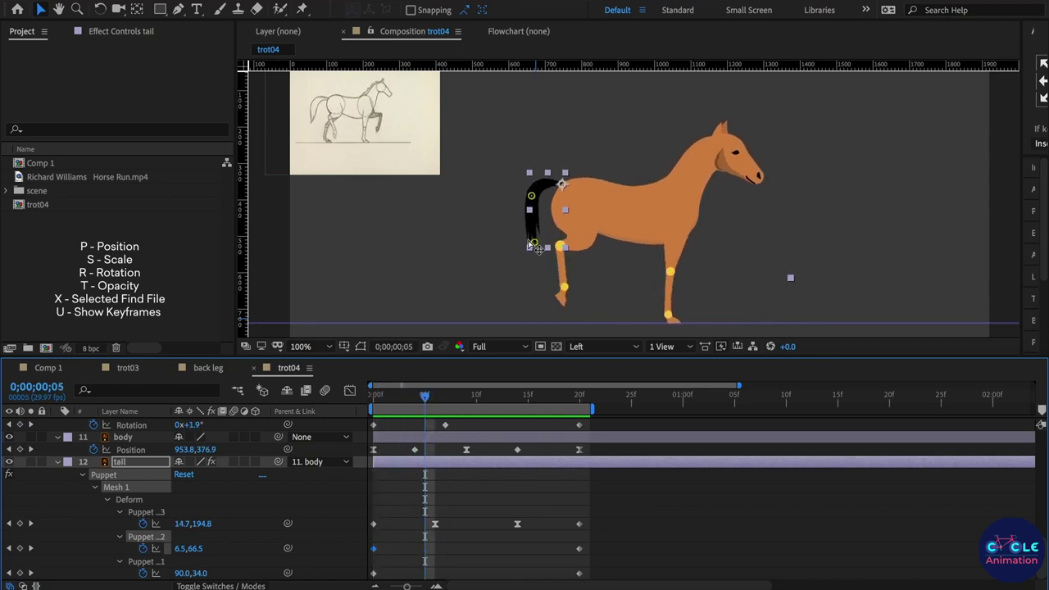
pyautogui.moveTo(534, 201); pyautogui.dragTo(535, 204)
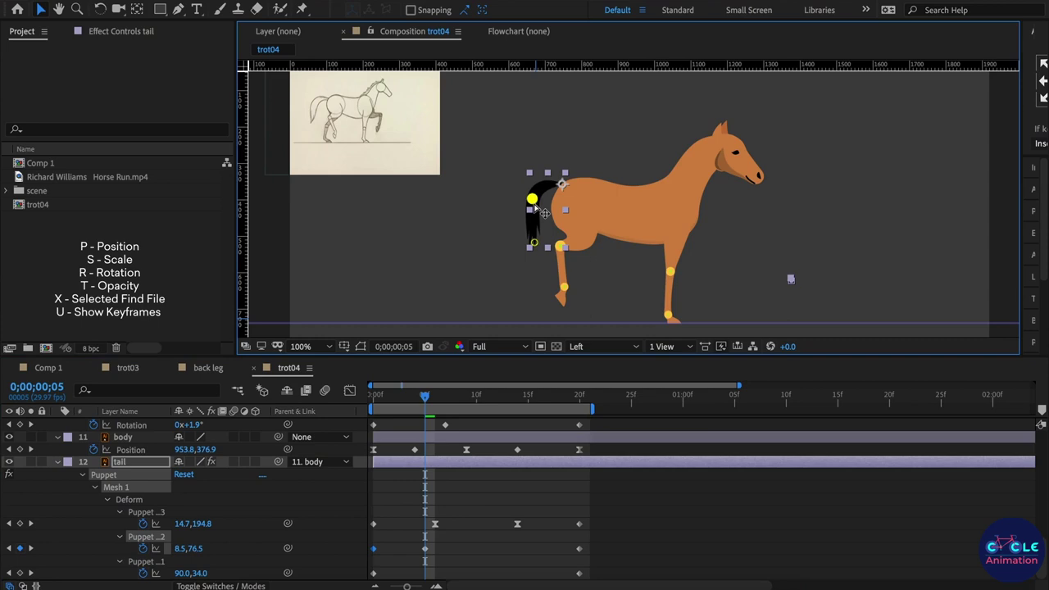
pyautogui.hotkey('ctrl', 'z')
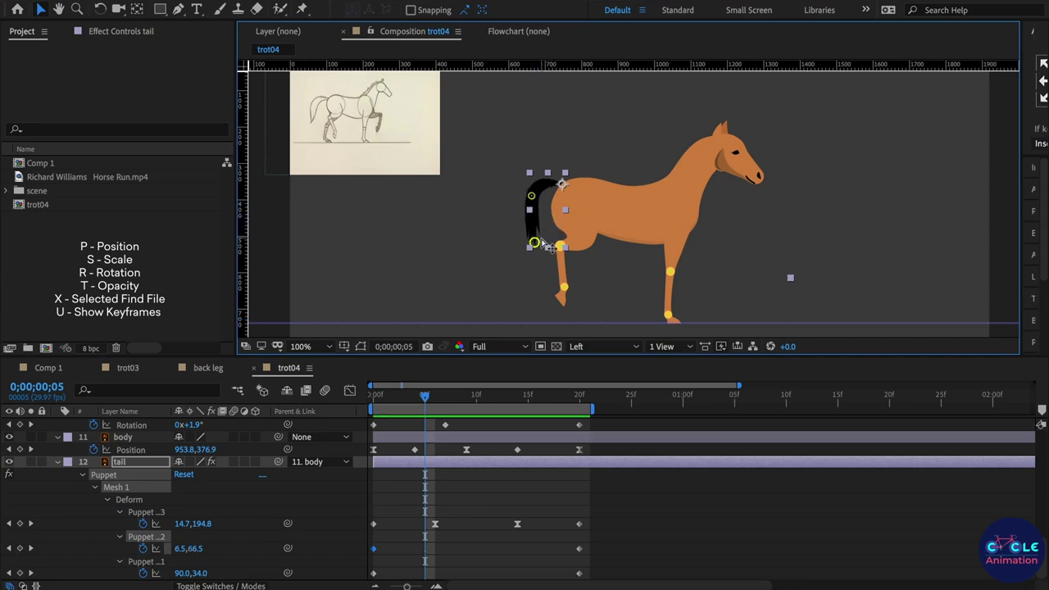
# Step: Lower the two bottom tail pins together at frame 6 and review the motion
pyautogui.click(432, 399)
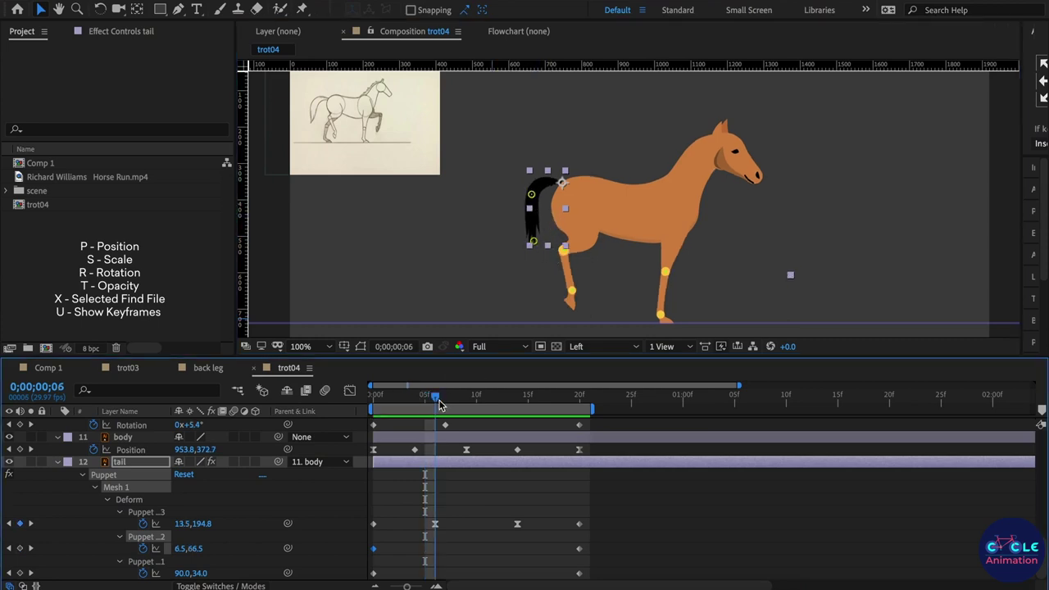
pyautogui.click(533, 240)
pyautogui.click(535, 243)
pyautogui.moveTo(538, 245); pyautogui.dragTo(538, 251)
pyautogui.click(459, 516)
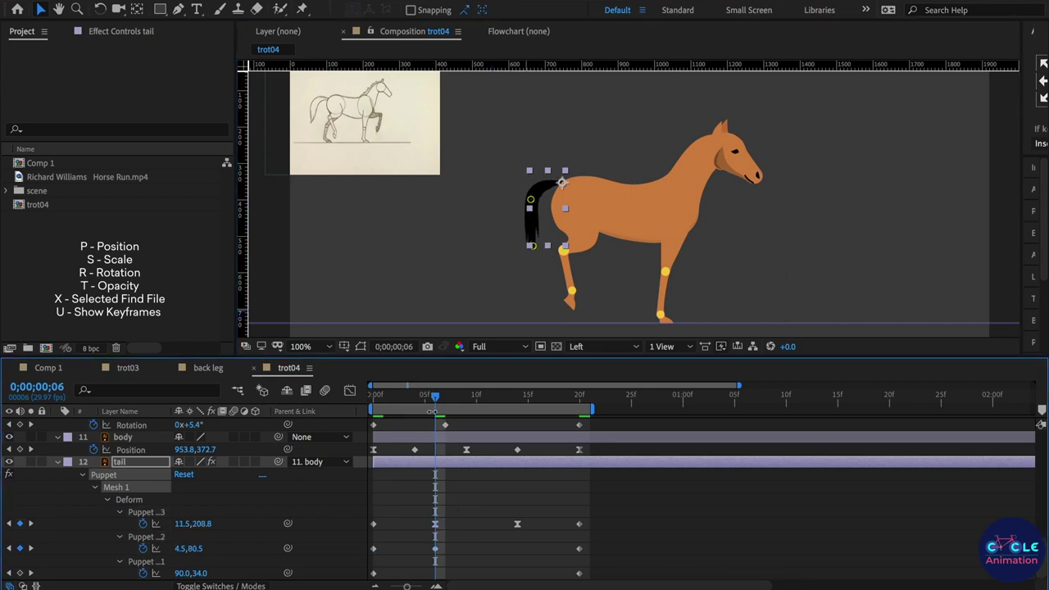
pyautogui.moveTo(421, 403)
pyautogui.mouseDown()
pyautogui.moveTo(430, 419)
pyautogui.moveTo(527, 424)
pyautogui.moveTo(511, 423)
pyautogui.mouseUp()
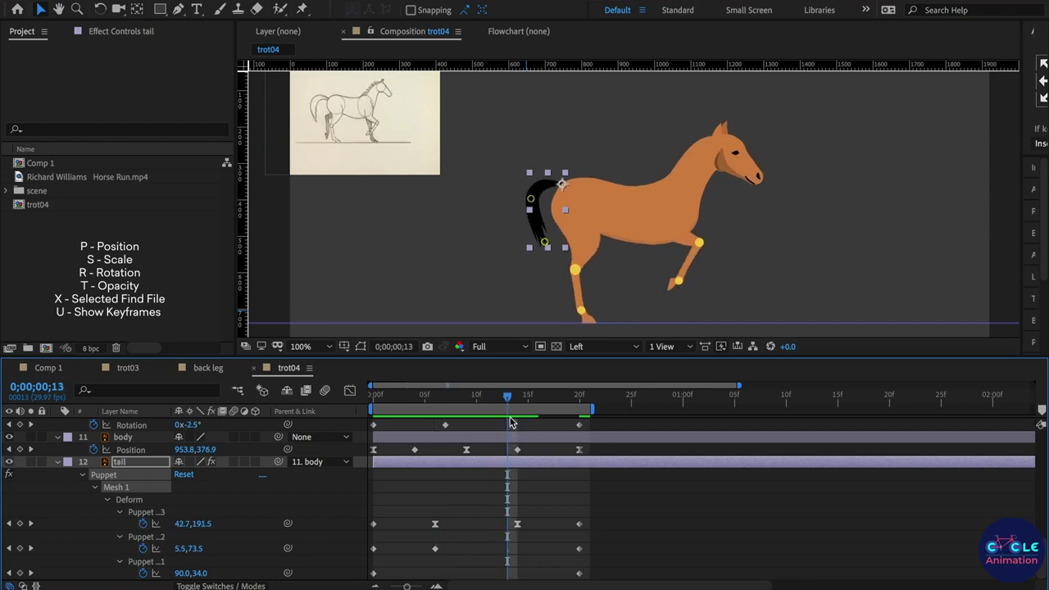
# Step: Reshape the tail around frames 13–14, pulling two pins slightly up and left
pyautogui.moveTo(545, 244); pyautogui.dragTo(543, 245)
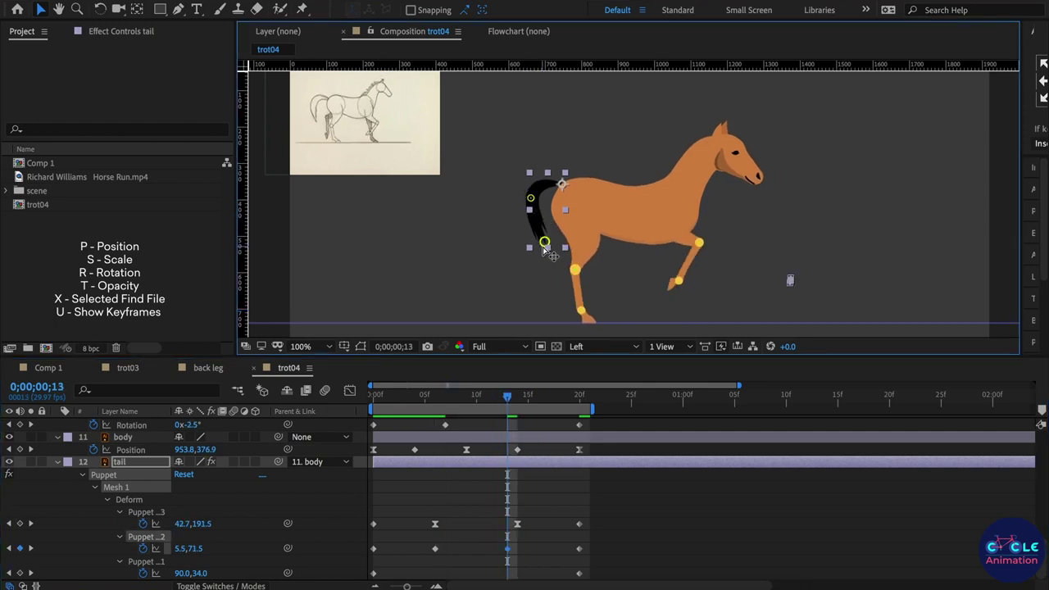
pyautogui.moveTo(544, 242); pyautogui.dragTo(543, 249)
pyautogui.click(511, 556)
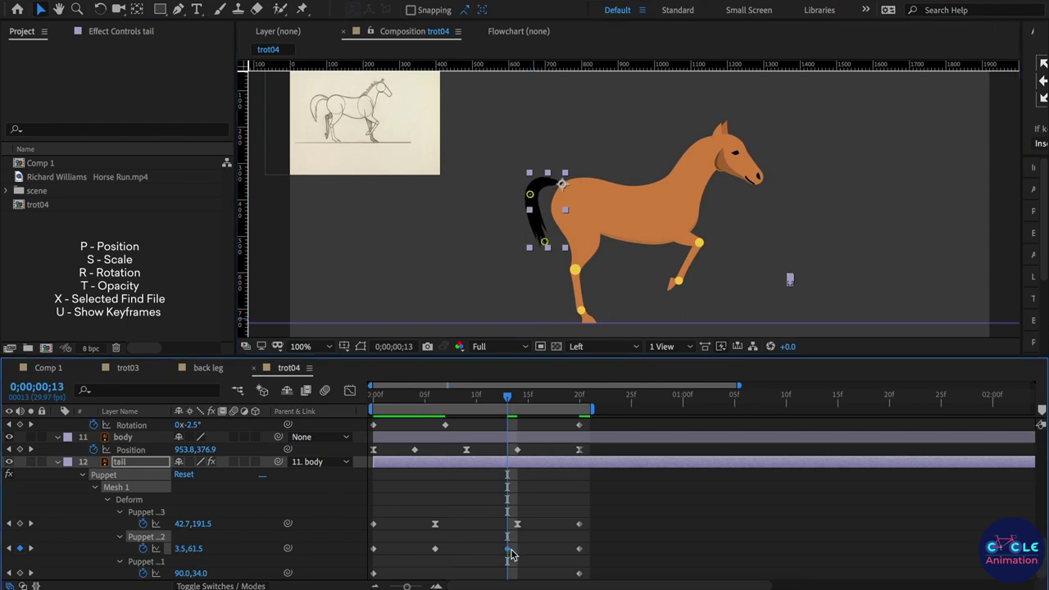
pyautogui.click(515, 402)
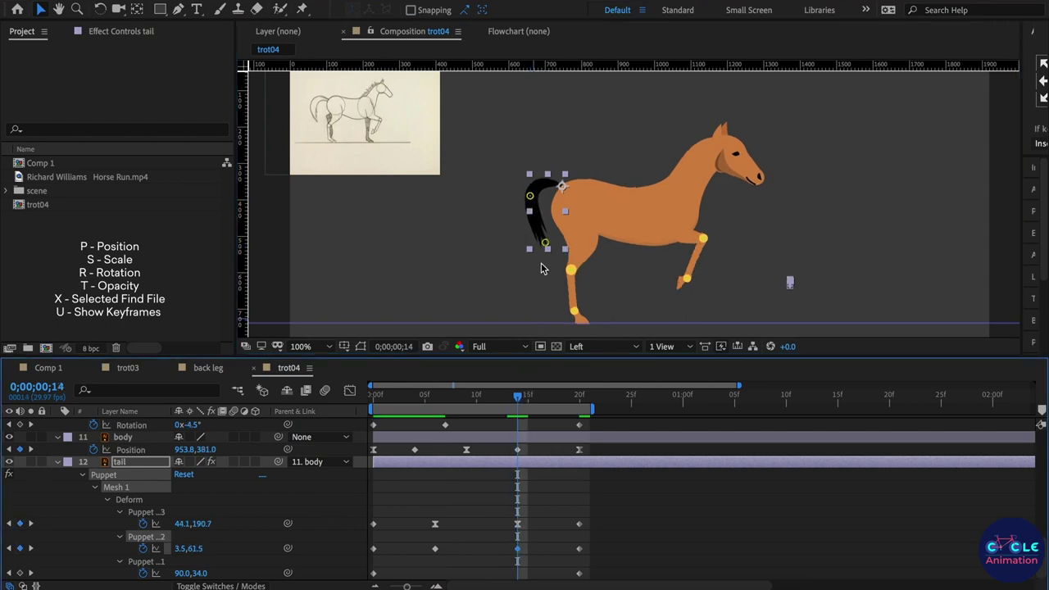
pyautogui.moveTo(546, 246); pyautogui.dragTo(543, 242)
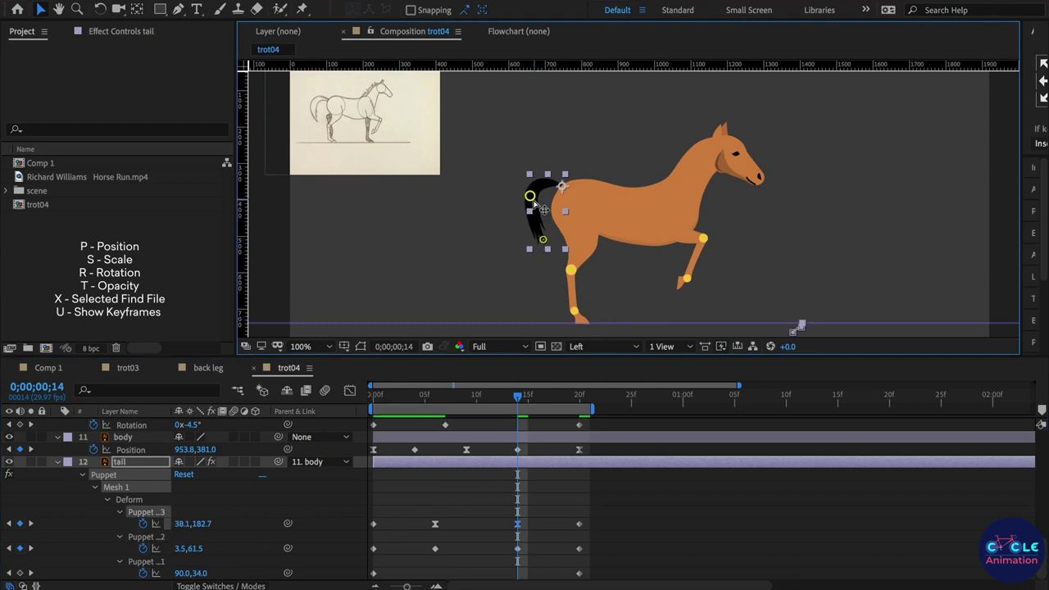
pyautogui.moveTo(531, 198); pyautogui.dragTo(530, 194)
pyautogui.moveTo(518, 397)
pyautogui.mouseDown()
pyautogui.moveTo(544, 422)
pyautogui.moveTo(352, 441)
pyautogui.moveTo(373, 473)
pyautogui.mouseUp()
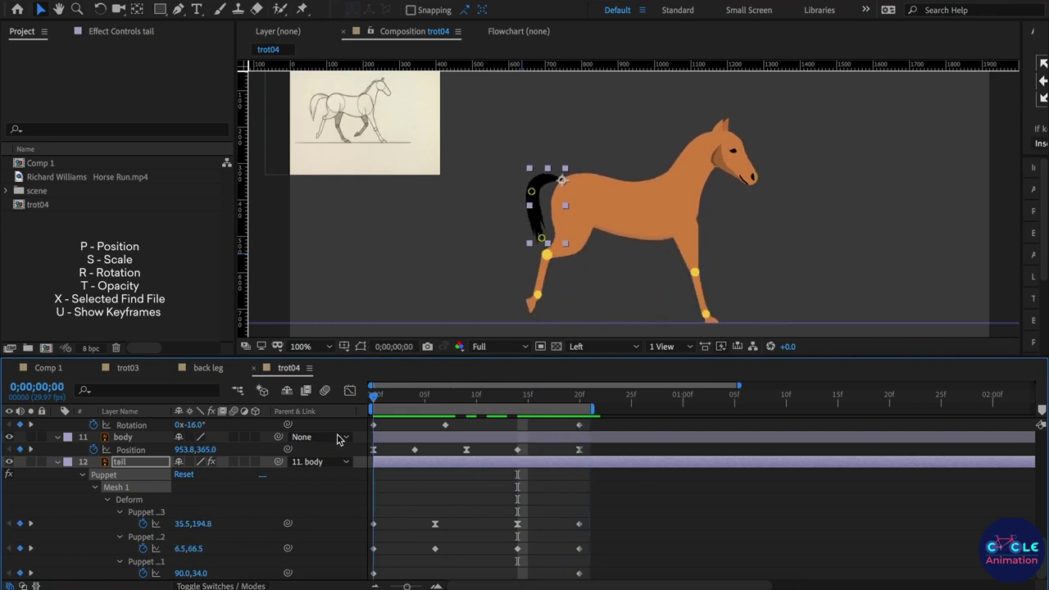
# Step: Paste the tail's opening frame-0 pose at frame 20 and review the motion
pyautogui.moveTo(397, 515); pyautogui.dragTo(351, 578)
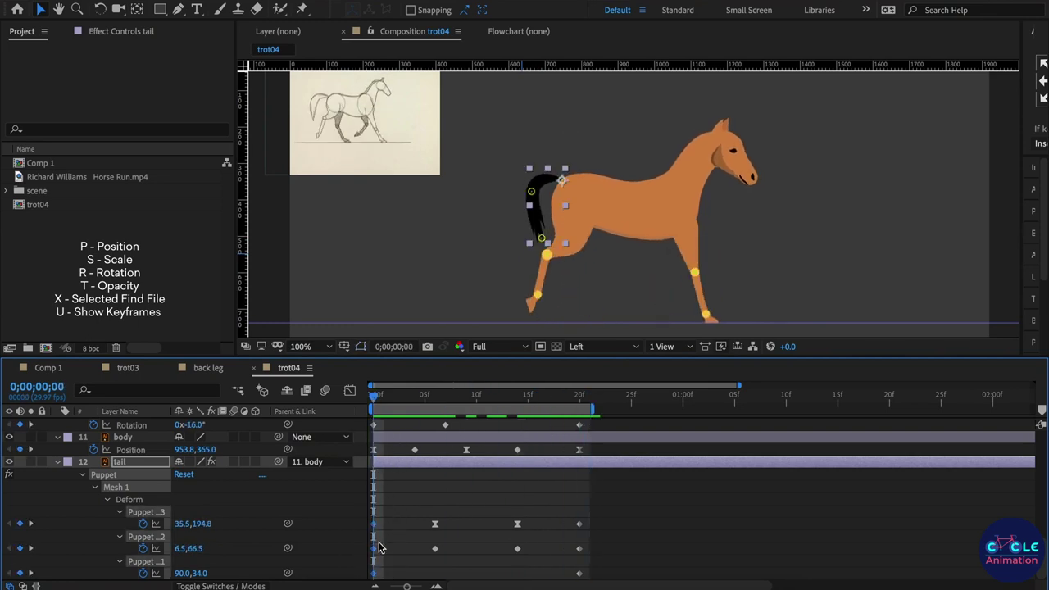
pyautogui.hotkey('ctrl', 'v')
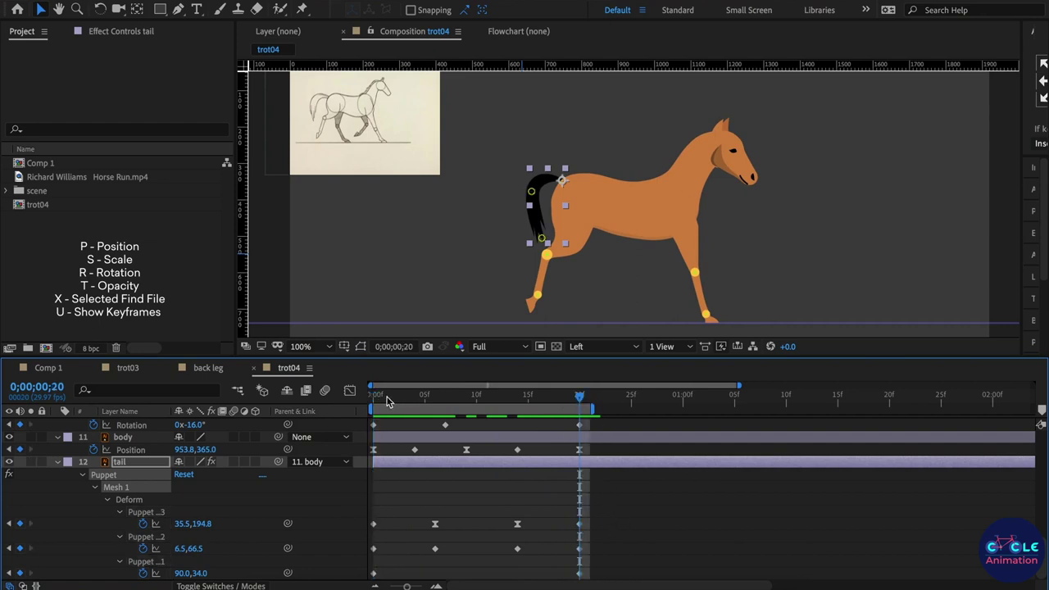
pyautogui.moveTo(389, 400); pyautogui.dragTo(528, 398)
pyautogui.moveTo(513, 439); pyautogui.dragTo(438, 456)
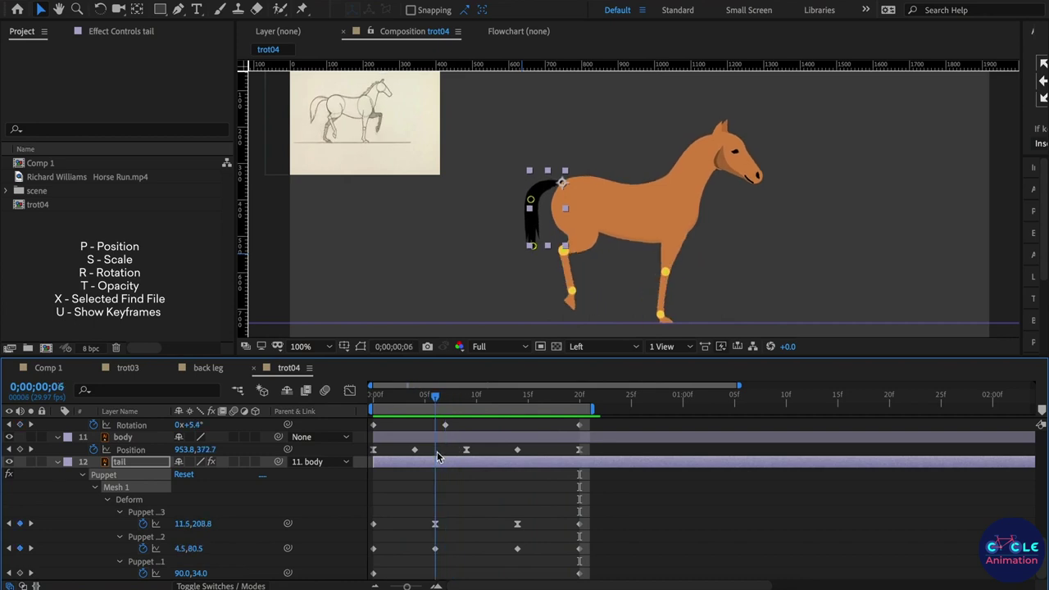
pyautogui.moveTo(443, 457); pyautogui.dragTo(499, 476)
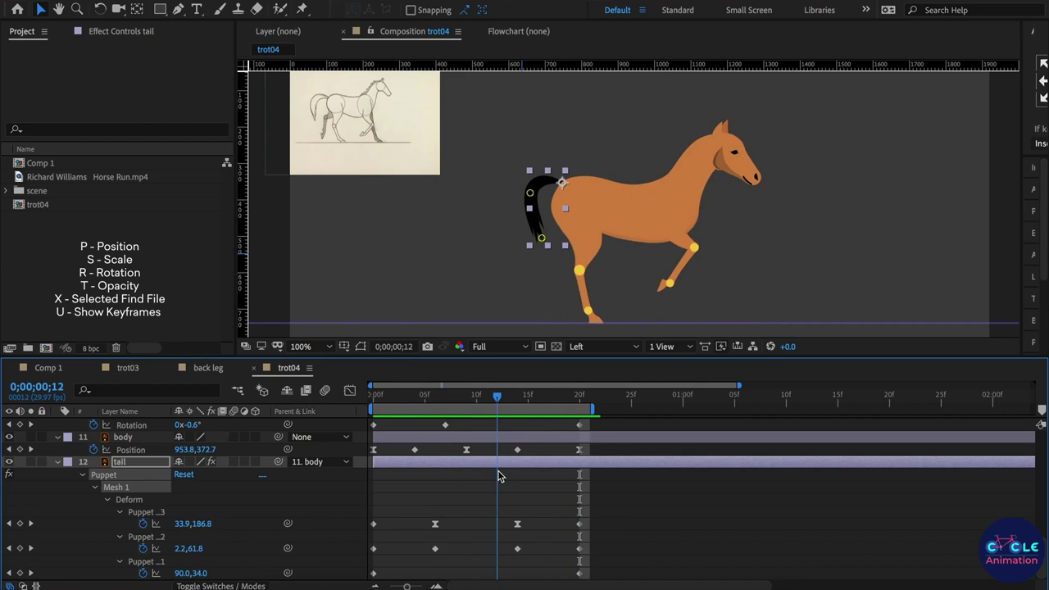
pyautogui.moveTo(499, 476); pyautogui.dragTo(479, 490)
# Step: Paste the opening tail pose again at frame 10 and preview the trot
pyautogui.click(465, 527)
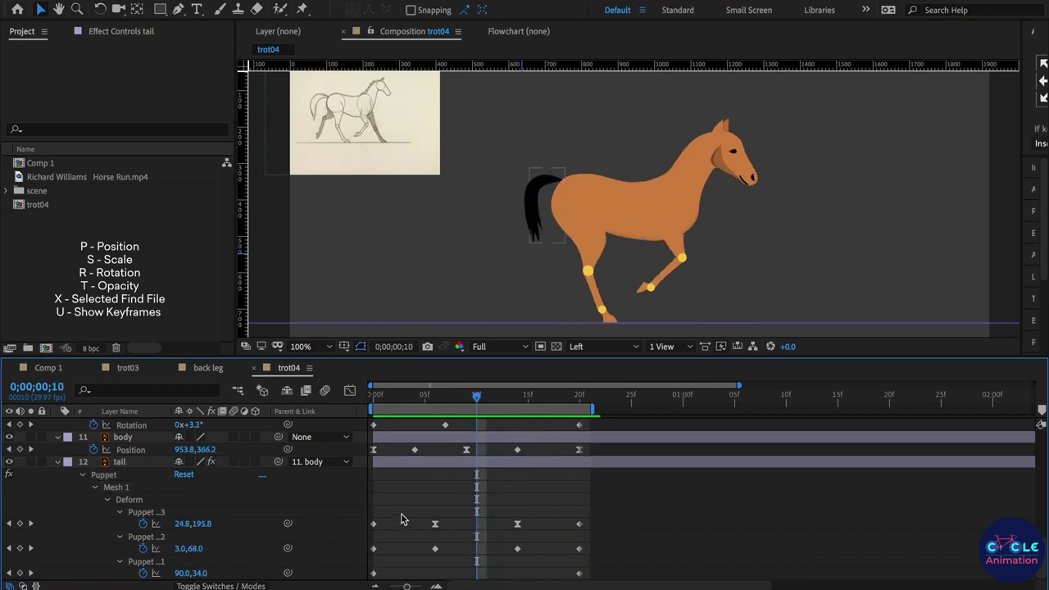
pyautogui.moveTo(402, 519); pyautogui.dragTo(359, 582)
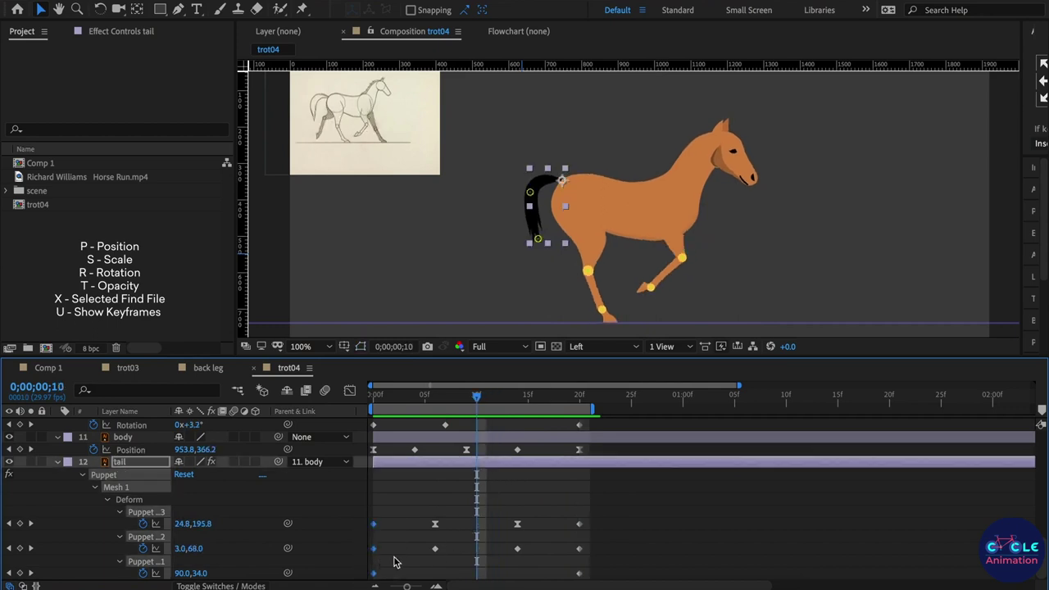
pyautogui.hotkey('ctrl', 'v')
pyautogui.click(451, 397)
pyautogui.press('space')
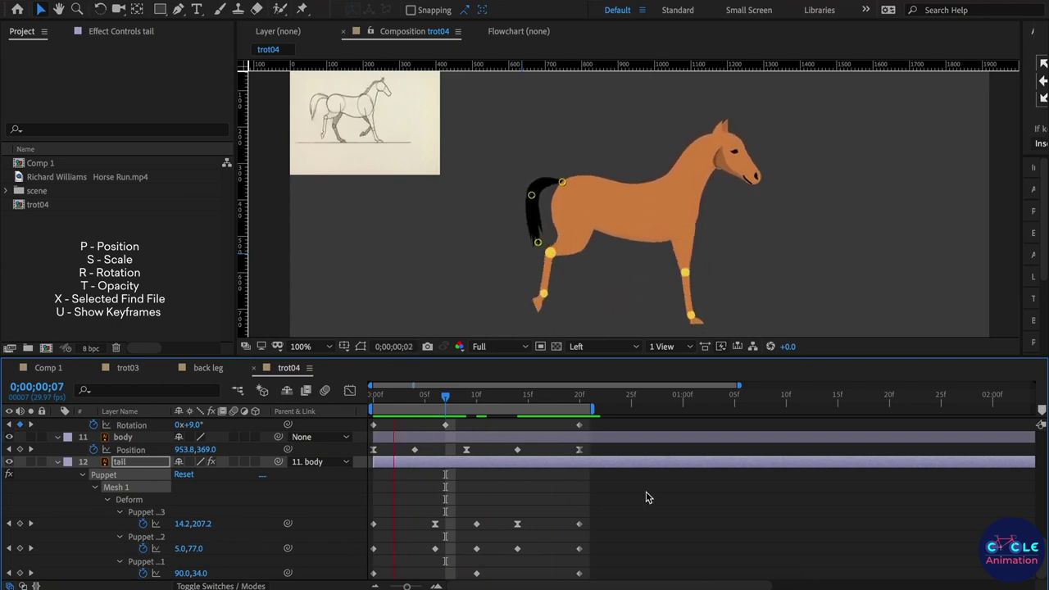
pyautogui.press('space')
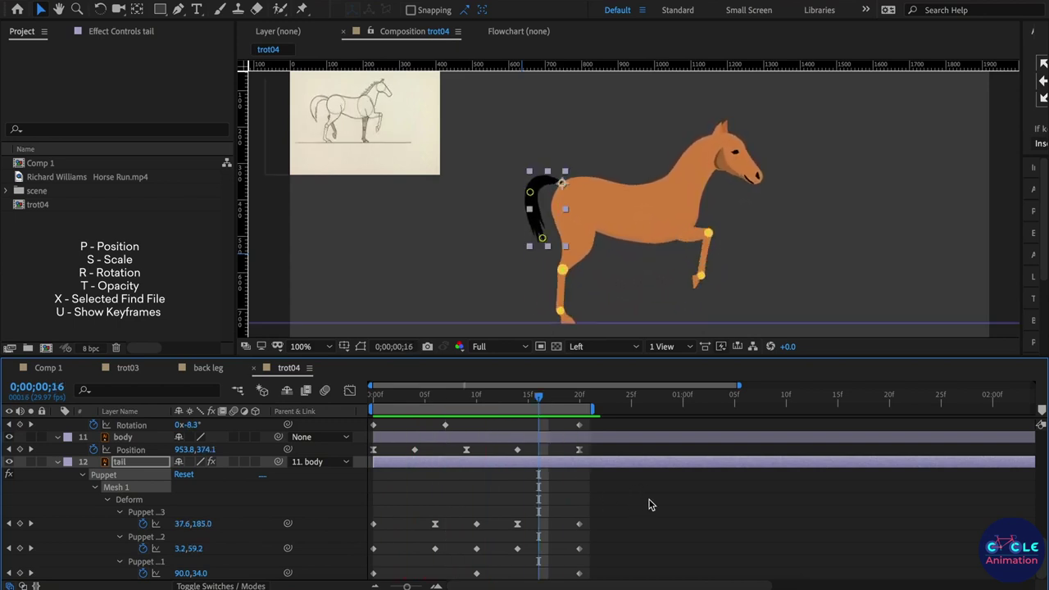
# Step: Select the tail's frame-6 and frame-10 puppet keyframes and preview from the start
pyautogui.click(649, 505)
pyautogui.moveTo(437, 402)
pyautogui.mouseDown()
pyautogui.moveTo(446, 414)
pyautogui.moveTo(496, 420)
pyautogui.moveTo(482, 437)
pyautogui.moveTo(518, 439)
pyautogui.mouseUp()
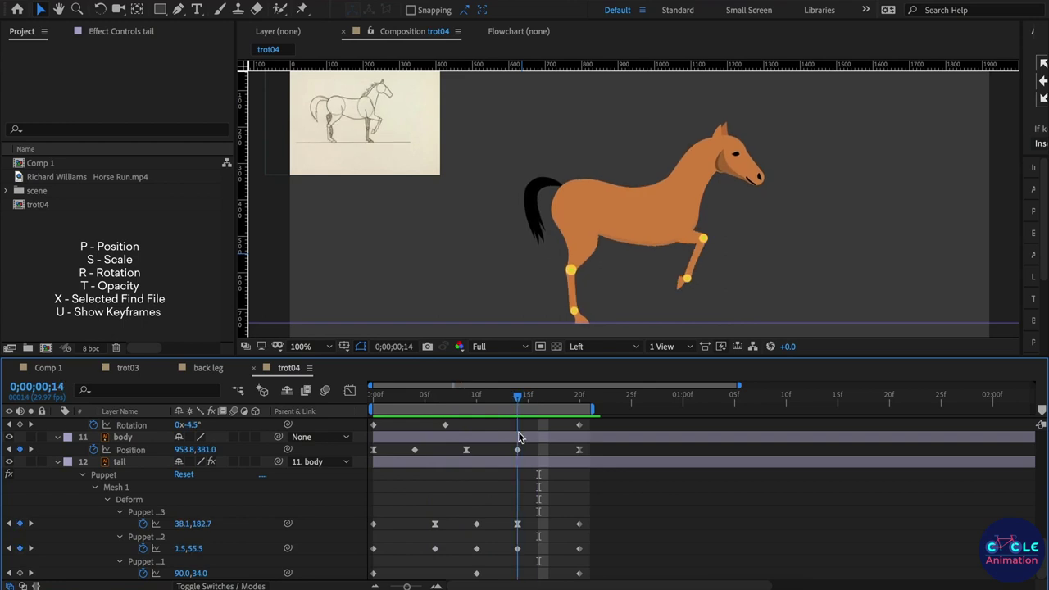
pyautogui.moveTo(453, 519); pyautogui.dragTo(418, 571)
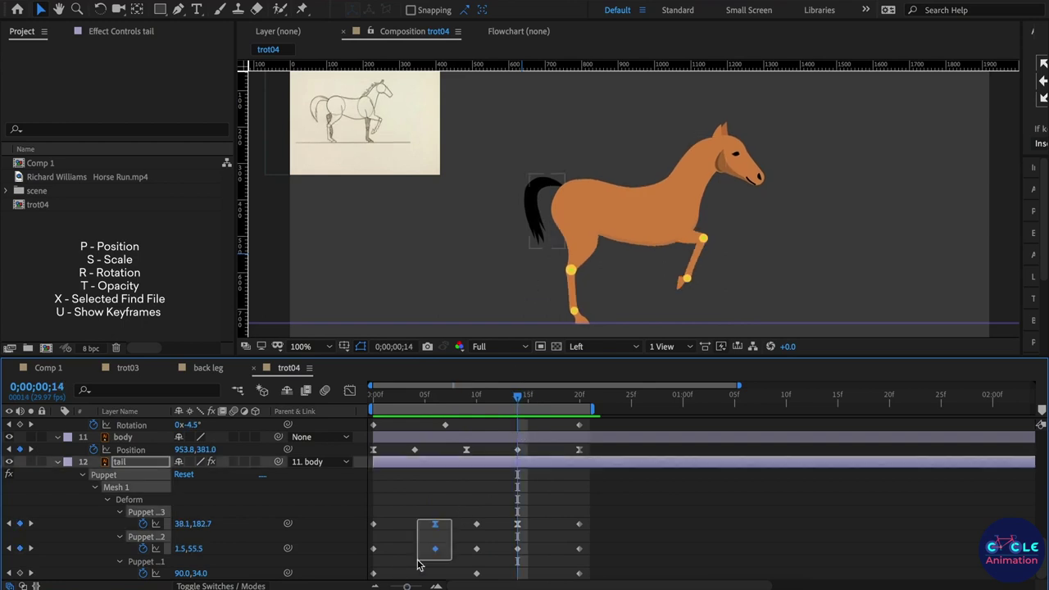
pyautogui.click(435, 551)
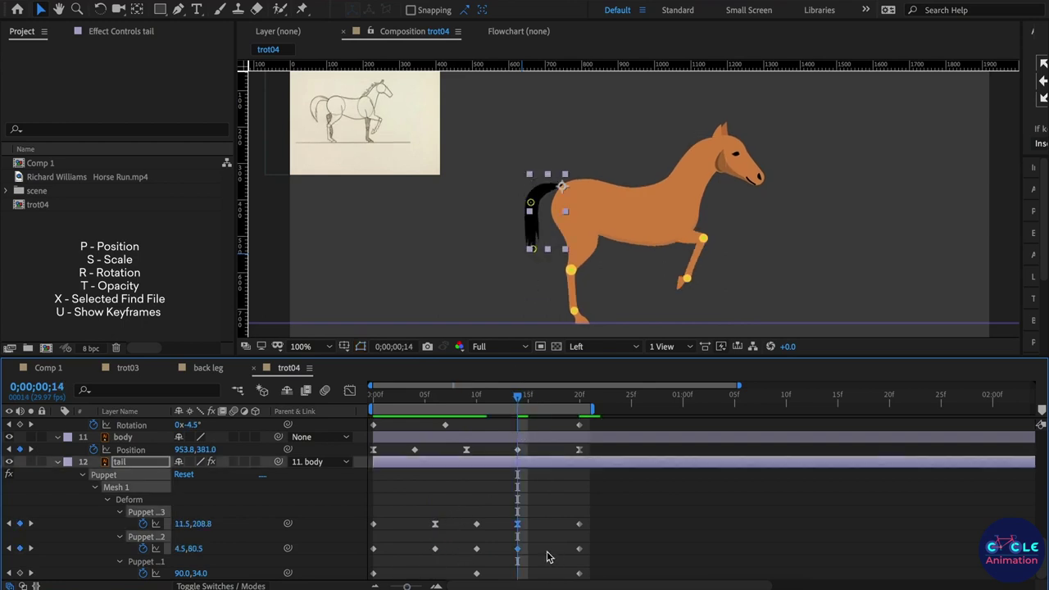
pyautogui.moveTo(486, 515); pyautogui.dragTo(466, 560)
pyautogui.press('space')
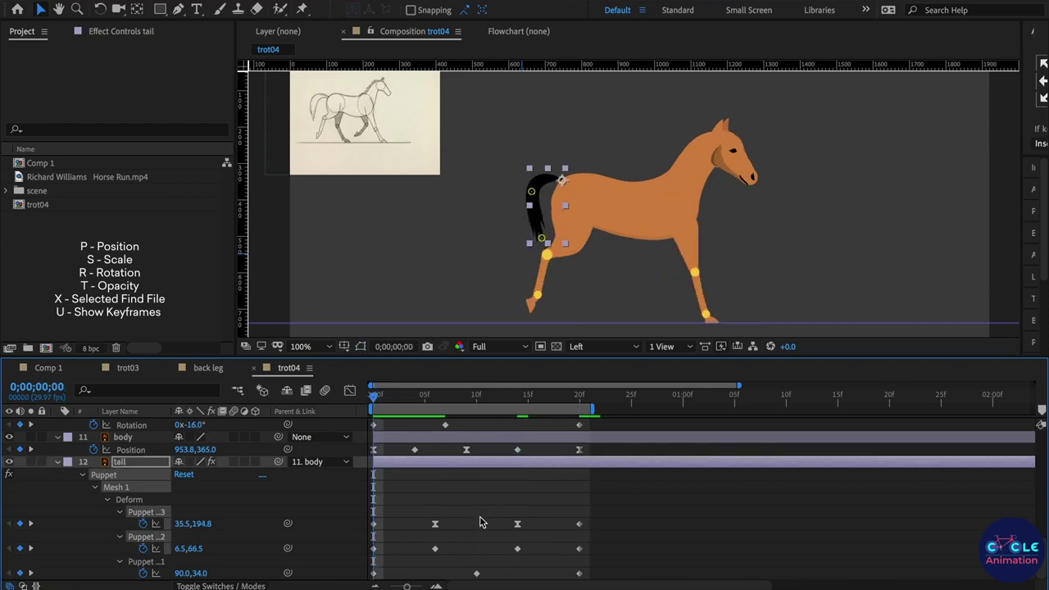
pyautogui.press('space')
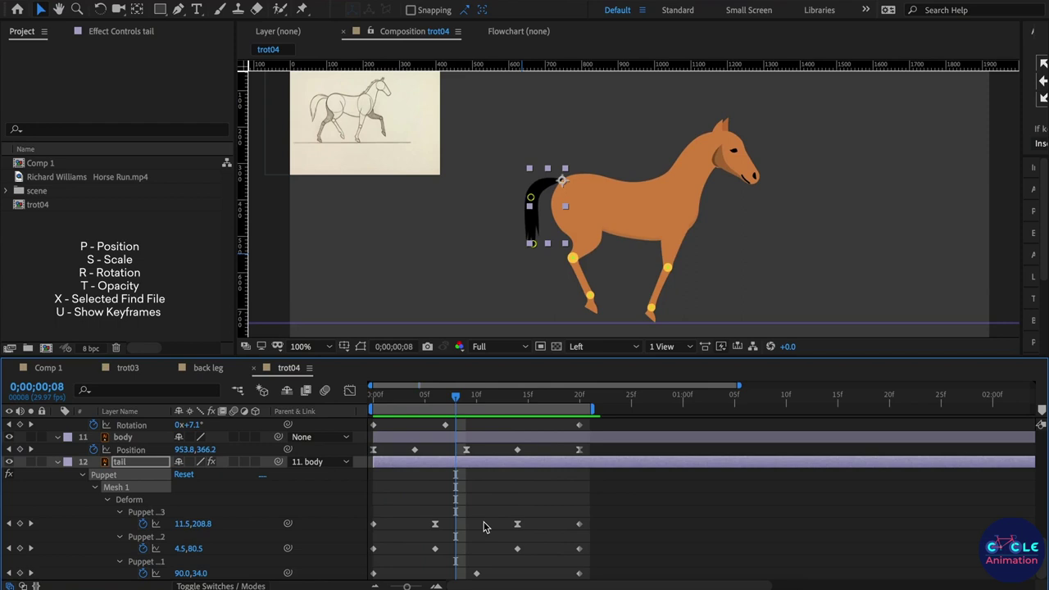
# Step: Deselect the tail keyframes and replay the full trot cycle to check the loop
pyautogui.press('k')
pyautogui.click(492, 499)
pyautogui.press('space')
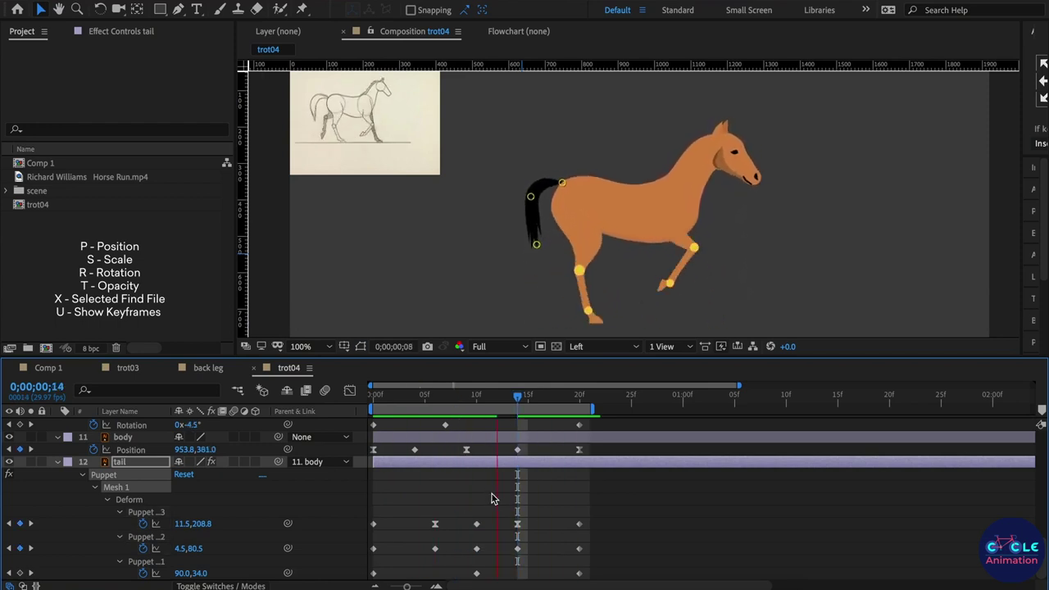
pyautogui.click(652, 519)
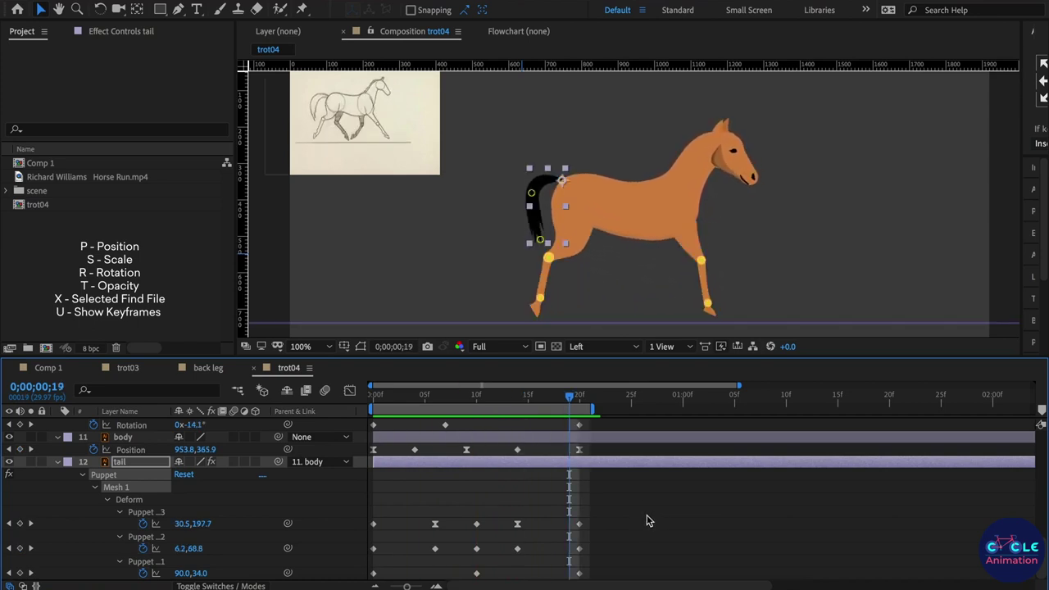
pyautogui.click(404, 396)
pyautogui.press('space')
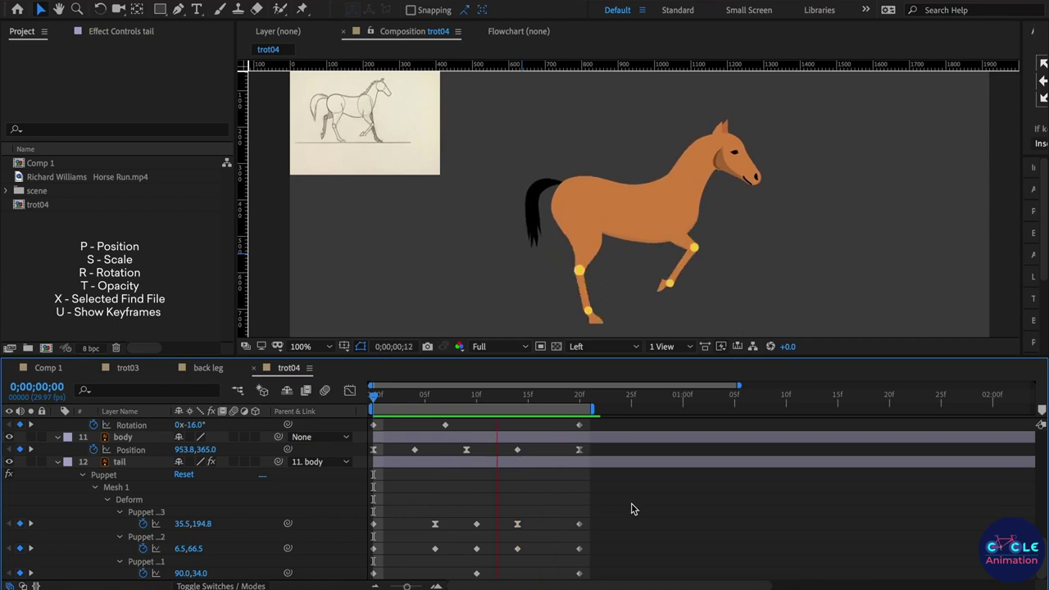
pyautogui.press('space')
pyautogui.click(588, 290)
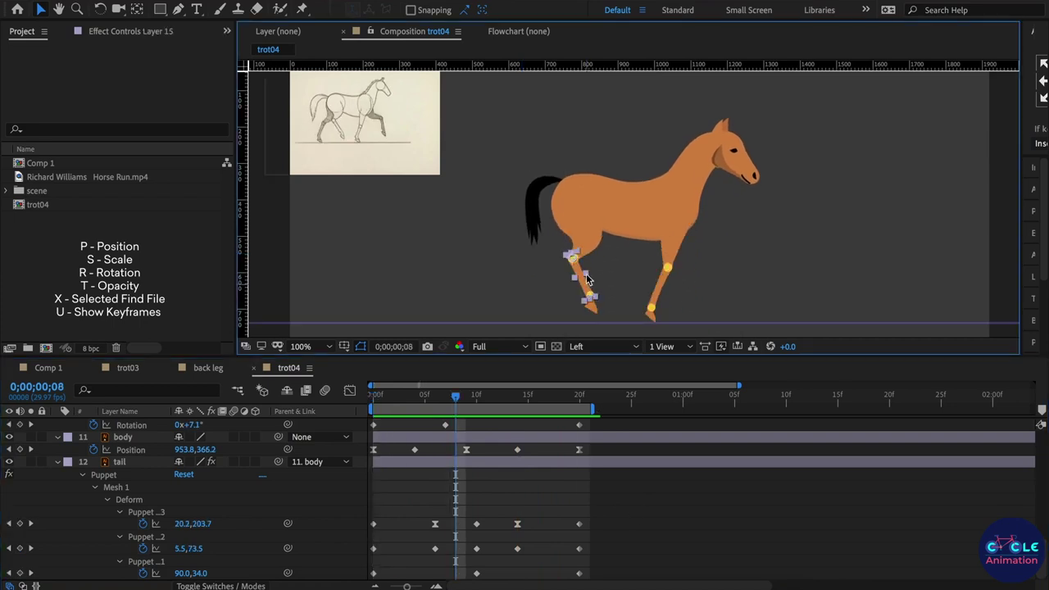
# Step: Convert the body's first and last keyframes from Easy Ease to linear and preview the loop
pyautogui.click(586, 255)
pyautogui.scroll(-3, 499, 474)
pyautogui.scroll(-3, 499, 473)
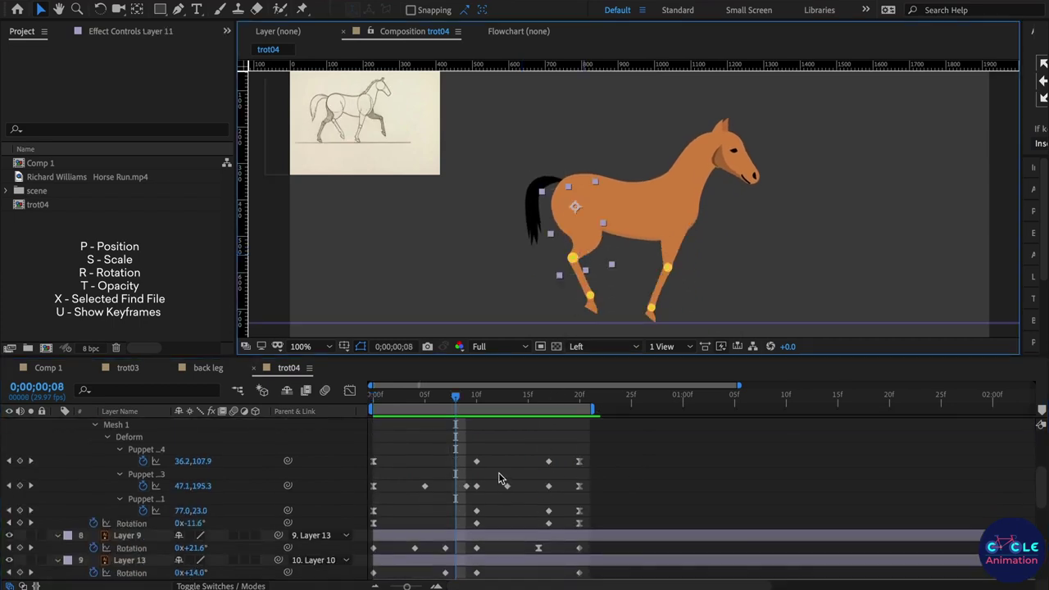
pyautogui.moveTo(412, 447); pyautogui.dragTo(369, 525)
pyautogui.keyDown('ctrl'); pyautogui.click(373, 523); pyautogui.keyUp('ctrl')
pyautogui.moveTo(611, 446); pyautogui.dragTo(575, 531)
pyautogui.keyDown('ctrl'); pyautogui.click(580, 524); pyautogui.keyUp('ctrl')
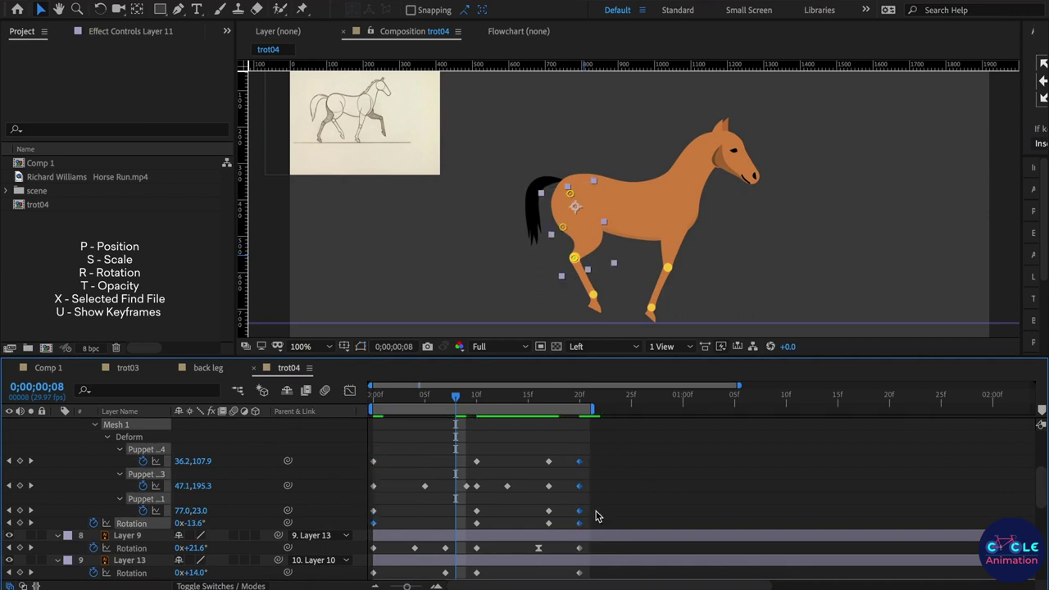
pyautogui.press('space')
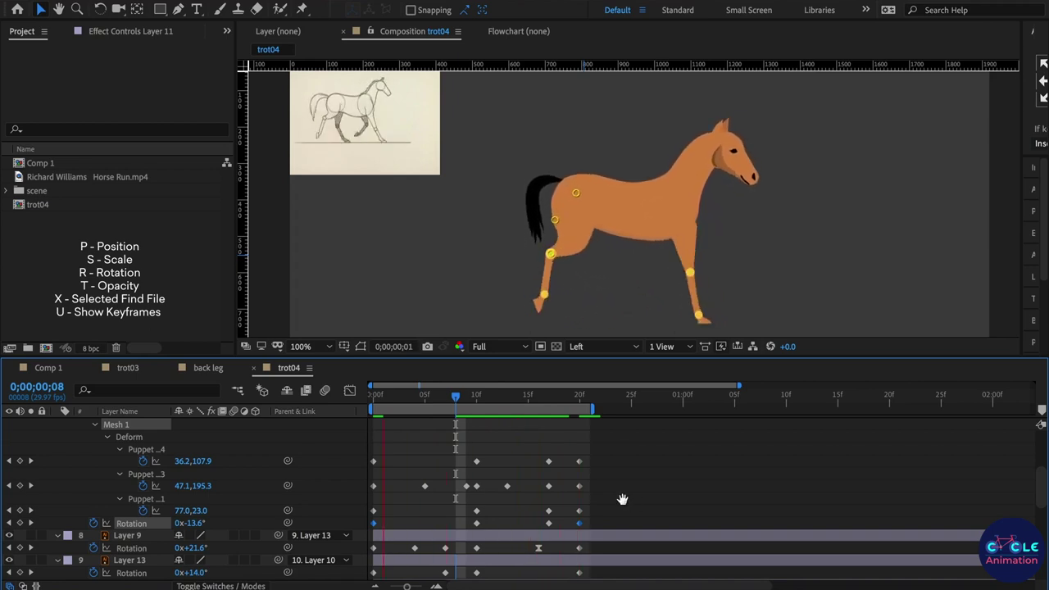
pyautogui.press('space')
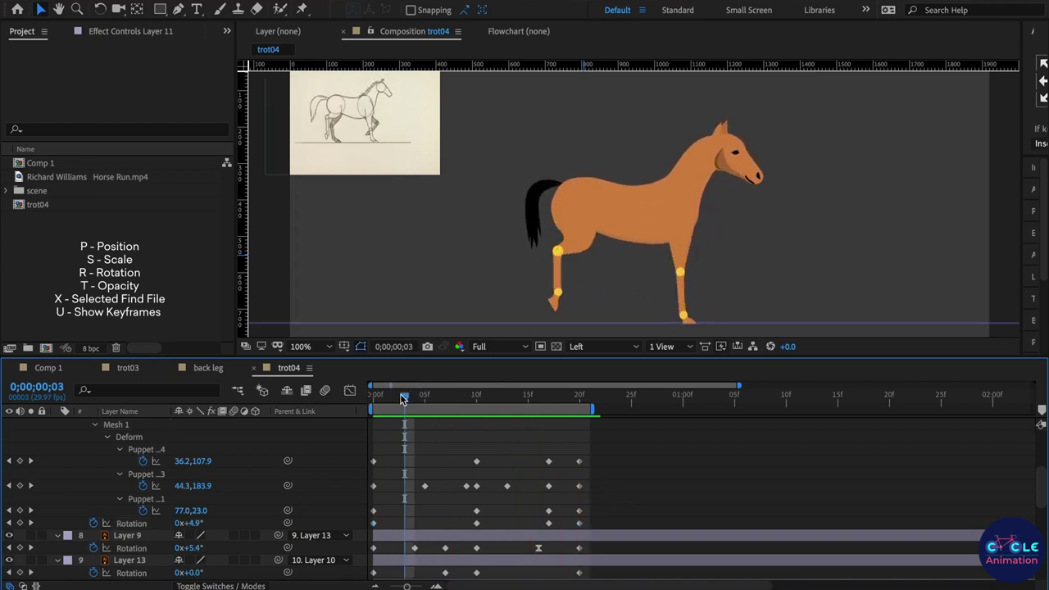
pyautogui.moveTo(403, 400); pyautogui.dragTo(374, 399)
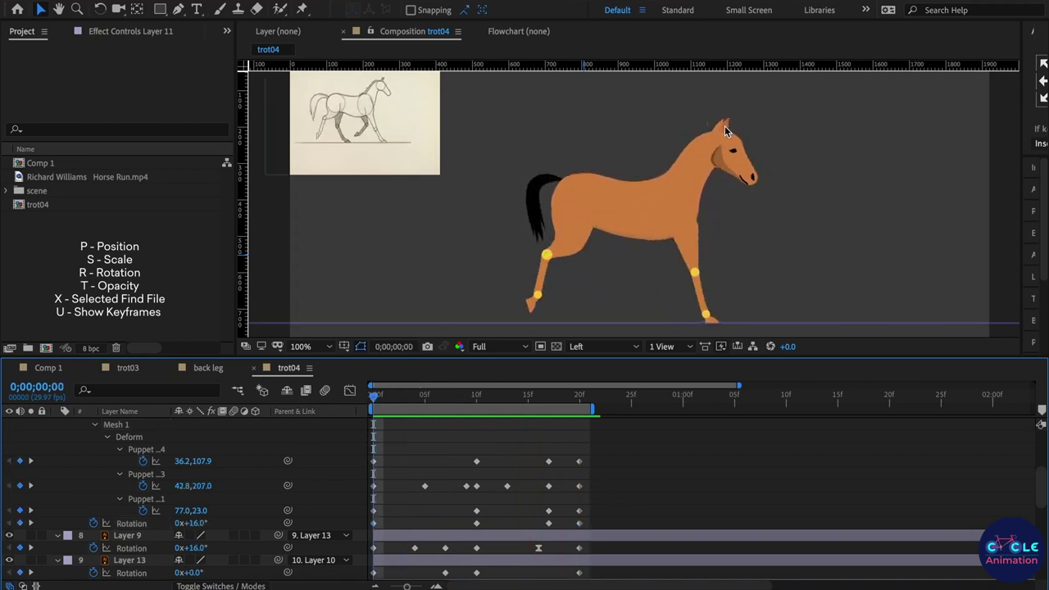
# Step: Show both ears' Rotation and start keyframing it at the beginning of the cycle
pyautogui.scroll(4, 726, 126)
pyautogui.click(728, 127)
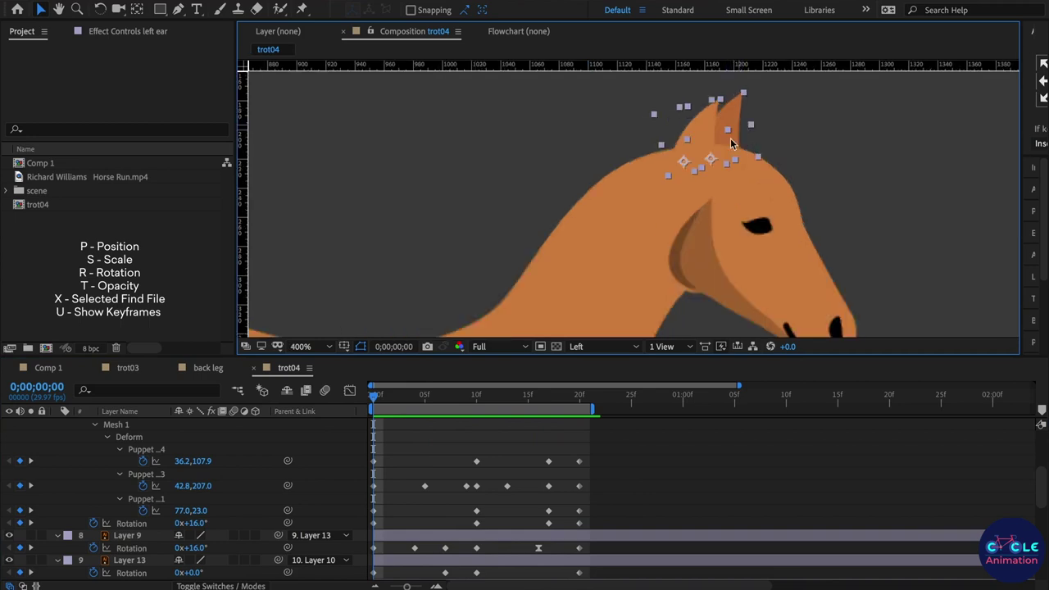
pyautogui.scroll(-2, 670, 153)
pyautogui.scroll(-2, 670, 153)
pyautogui.click(383, 400)
pyautogui.scroll(5, 410, 457)
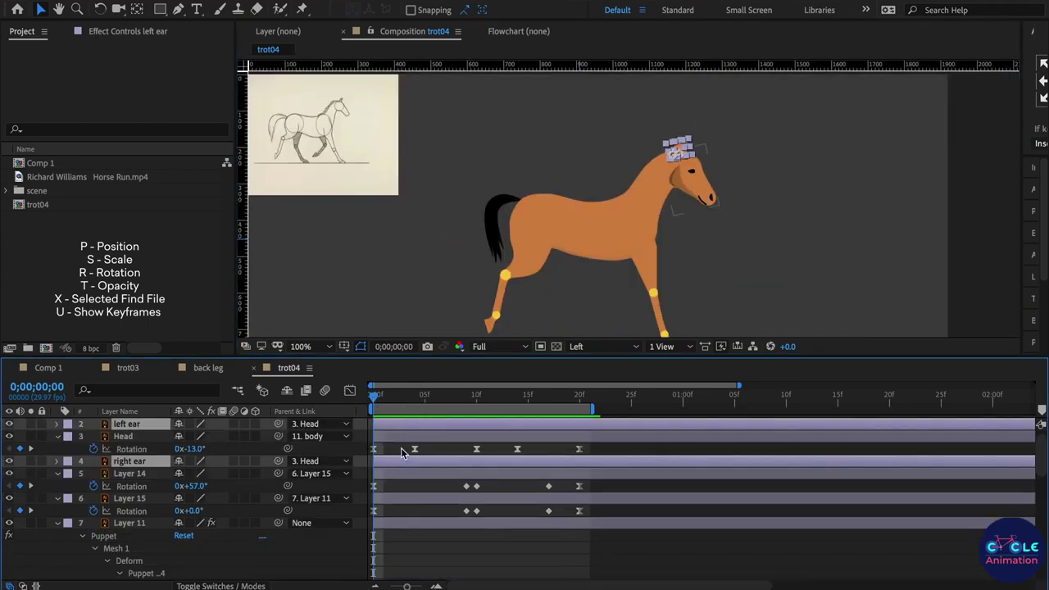
pyautogui.press('r')
pyautogui.keyDown('alt'); pyautogui.click(94, 437); pyautogui.keyUp('alt')
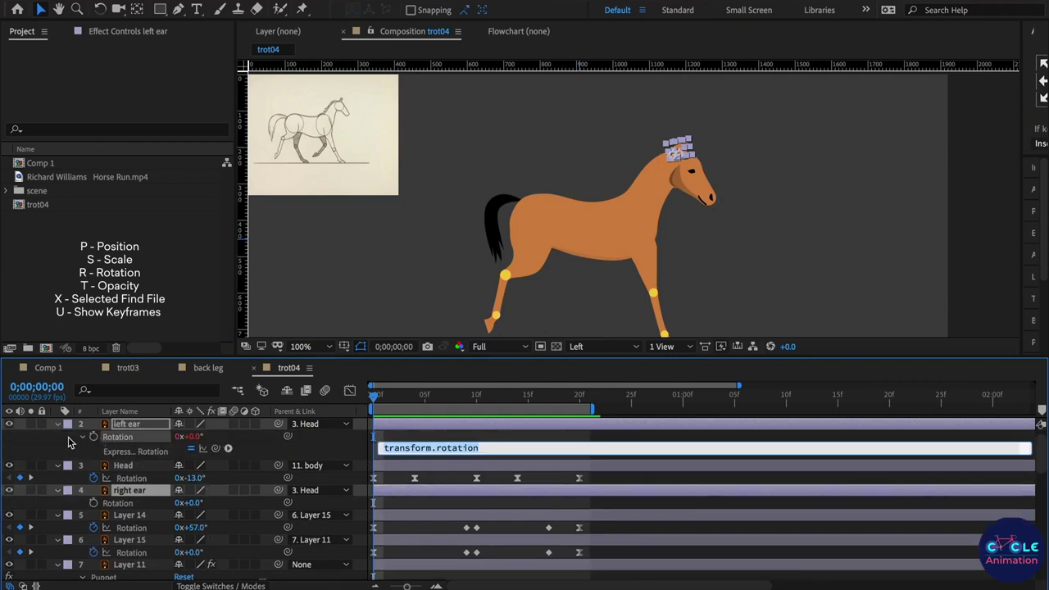
pyautogui.keyDown('alt'); pyautogui.click(94, 437); pyautogui.keyUp('alt')
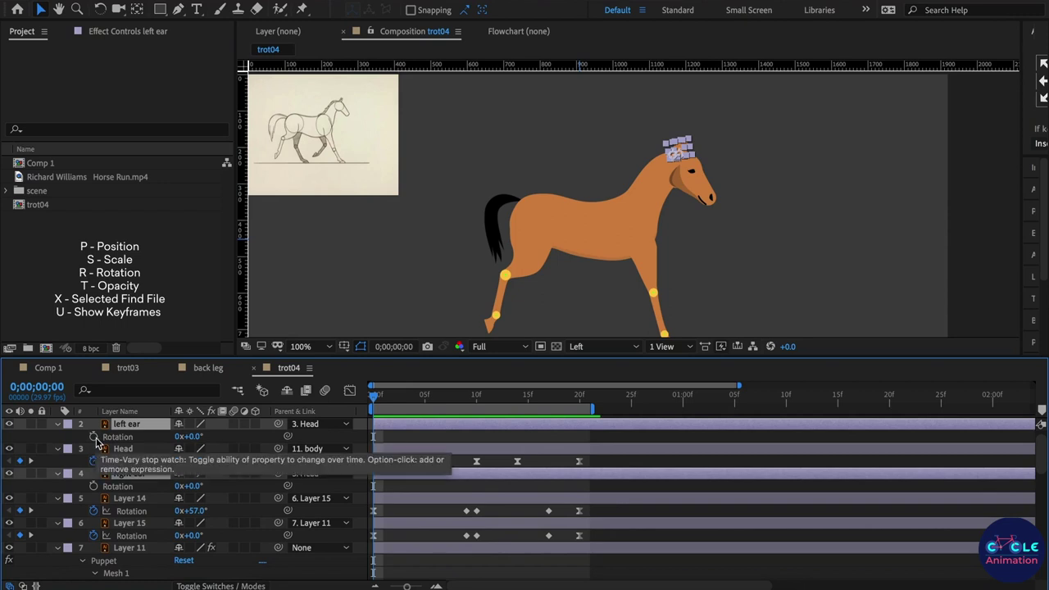
pyautogui.click(94, 437)
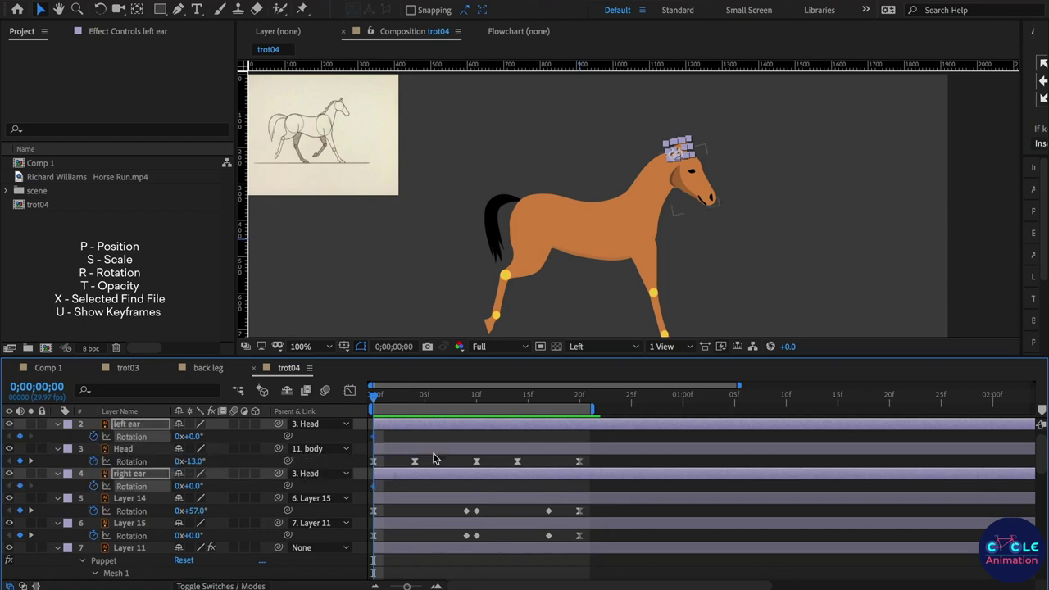
# Step: Tilt both ears to 8° rotation at frame 4
pyautogui.moveTo(389, 401); pyautogui.dragTo(417, 410)
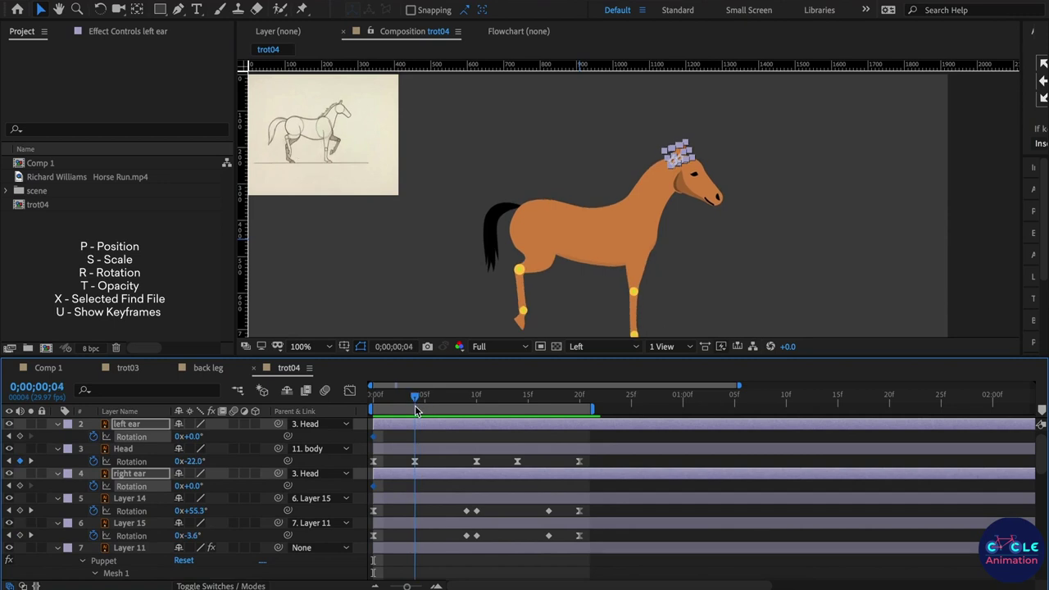
pyautogui.scroll(2, 676, 158)
pyautogui.scroll(2, 677, 149)
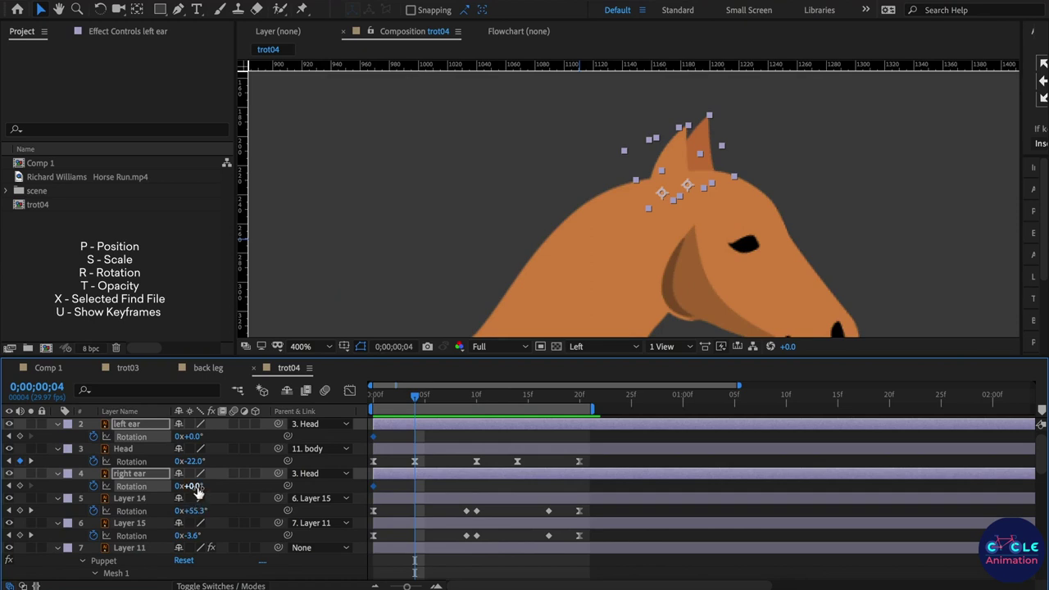
pyautogui.moveTo(197, 487); pyautogui.dragTo(205, 488)
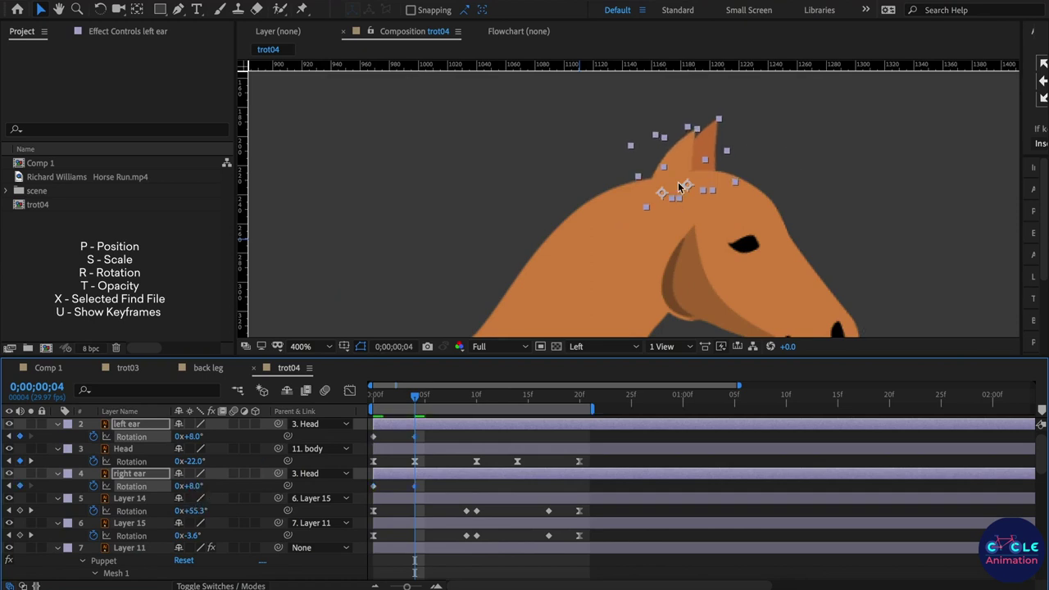
pyautogui.scroll(-2, 679, 187)
pyautogui.scroll(-2, 677, 182)
pyautogui.press('space')
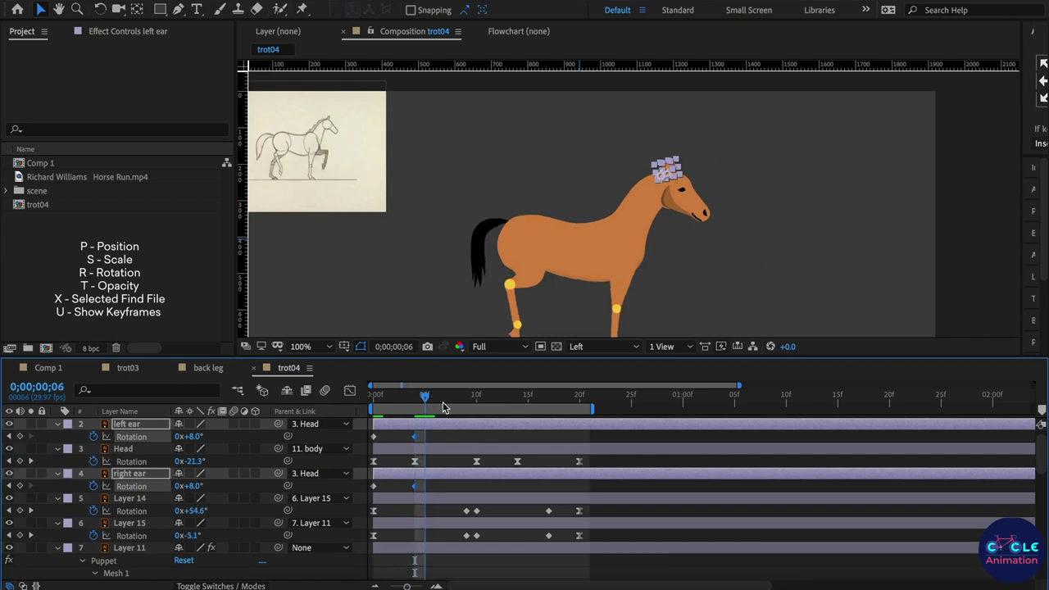
# Step: Select each ear's first two rotation keyframes, then play the trot from frame 0
pyautogui.click(374, 436)
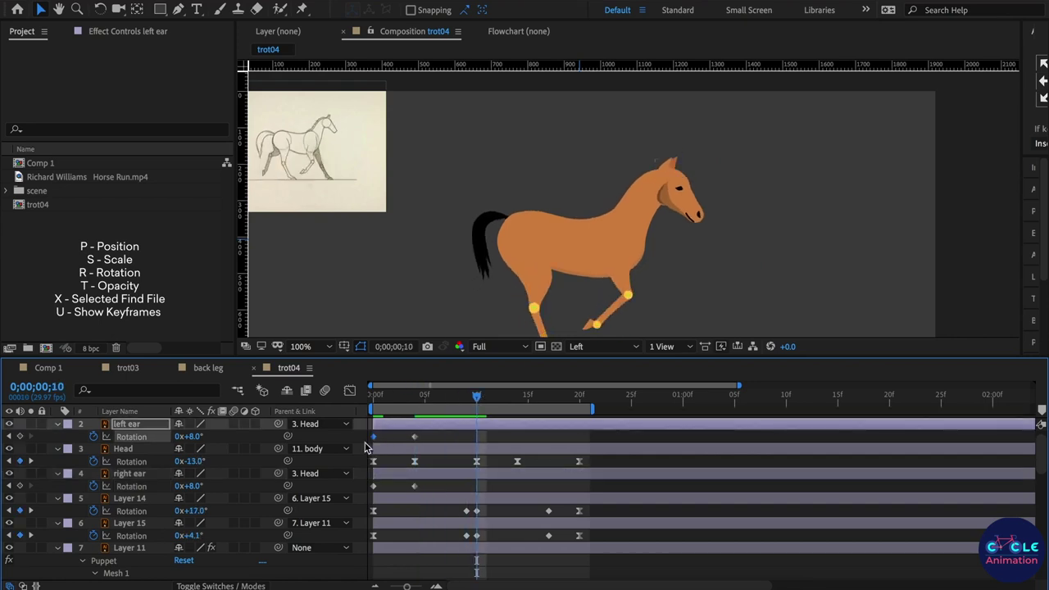
pyautogui.click(374, 487)
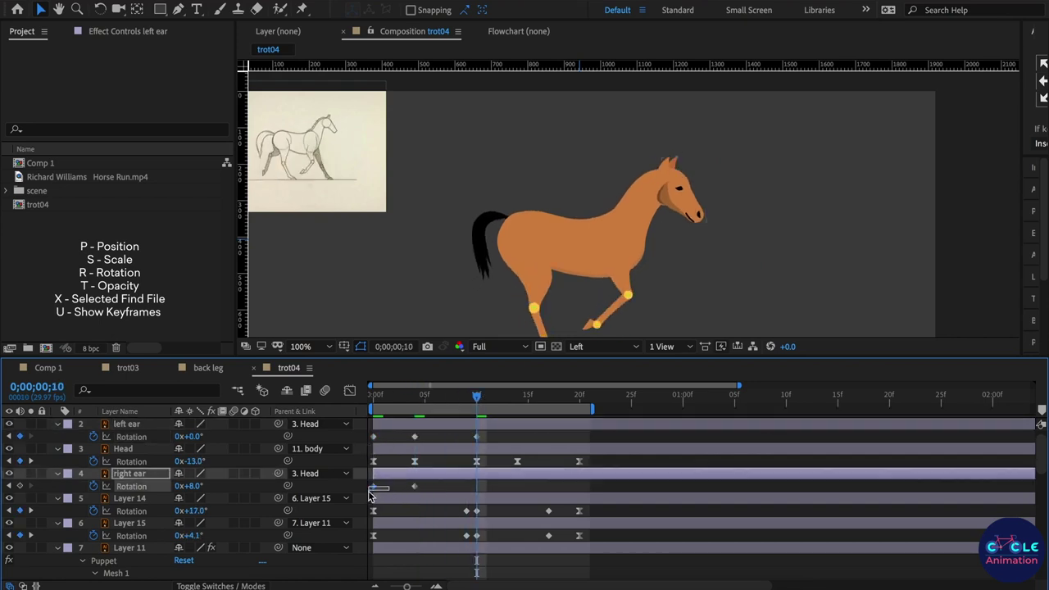
pyautogui.click(374, 437)
pyautogui.moveTo(508, 443); pyautogui.dragTo(365, 453)
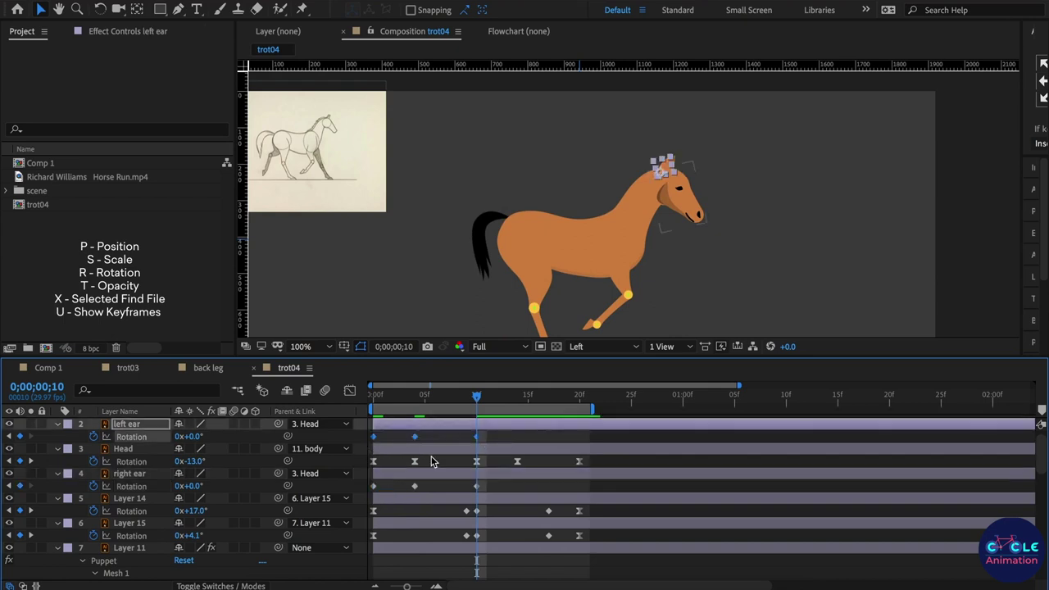
pyautogui.click(400, 491)
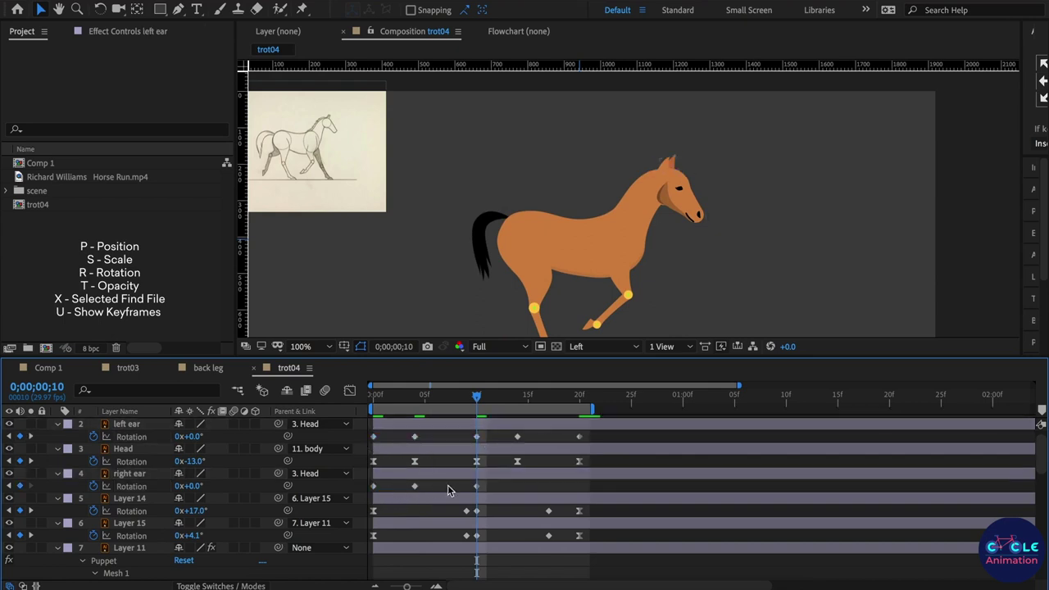
pyautogui.moveTo(449, 495); pyautogui.dragTo(366, 497)
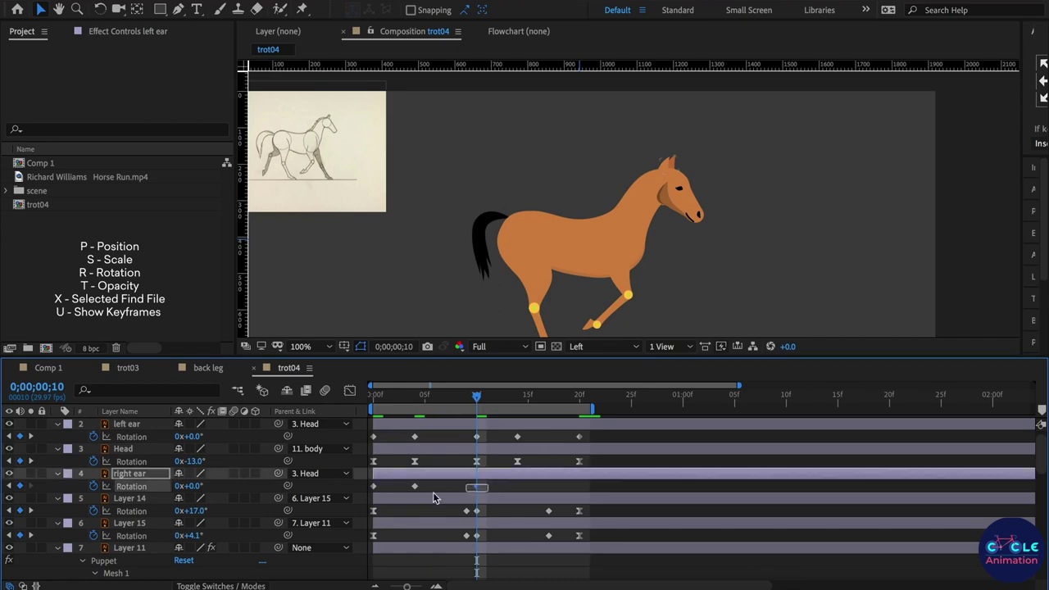
pyautogui.click(613, 487)
pyautogui.press('Home')
pyautogui.press('space')
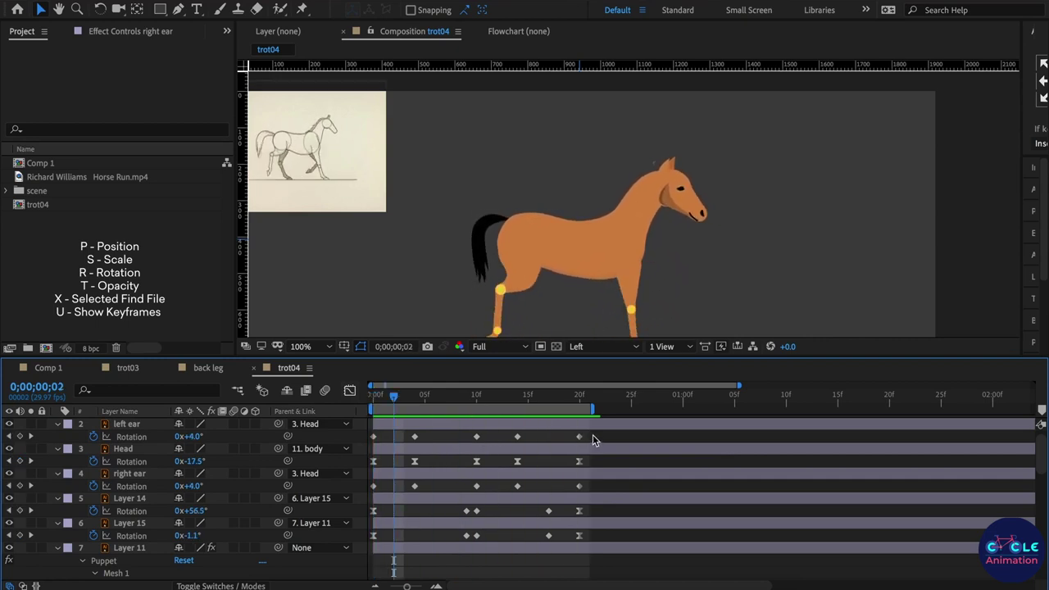
# Step: Paste the front leg's first-cycle keyframes from Layer 10 at frame 20
pyautogui.scroll(-2, 667, 210)
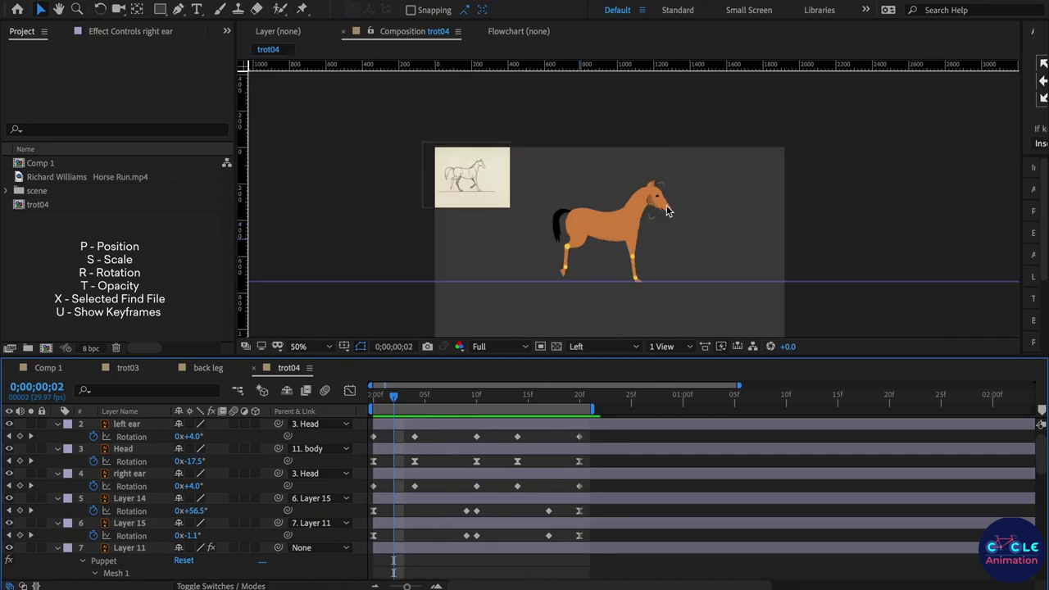
pyautogui.scroll(2, 628, 264)
pyautogui.click(639, 235)
pyautogui.scroll(-5, 513, 466)
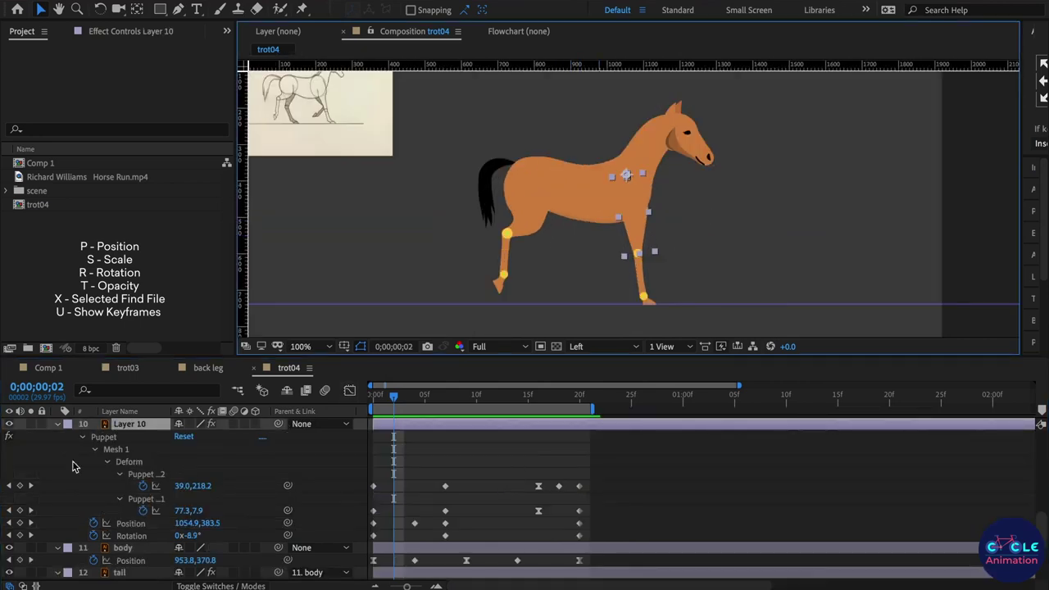
pyautogui.moveTo(611, 465); pyautogui.dragTo(371, 537)
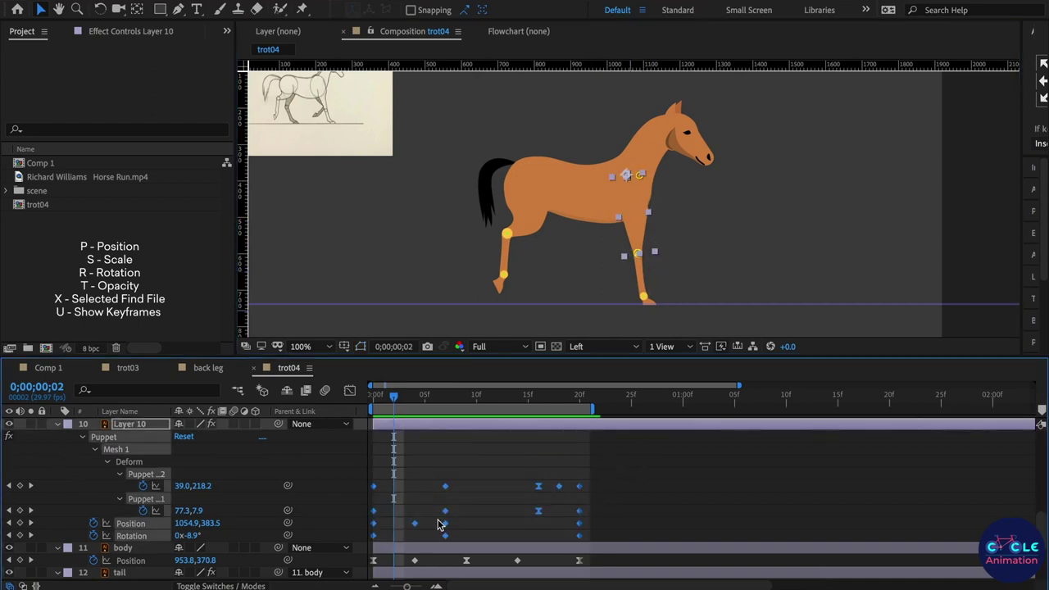
pyautogui.click(587, 395)
pyautogui.hotkey('ctrl', 'v')
# Step: Paste Layer 13's Rotation keyframes onto Layer 9's Rotation after frame 20
pyautogui.scroll(-2, 617, 446)
pyautogui.scroll(-1, 615, 468)
pyautogui.click(610, 490)
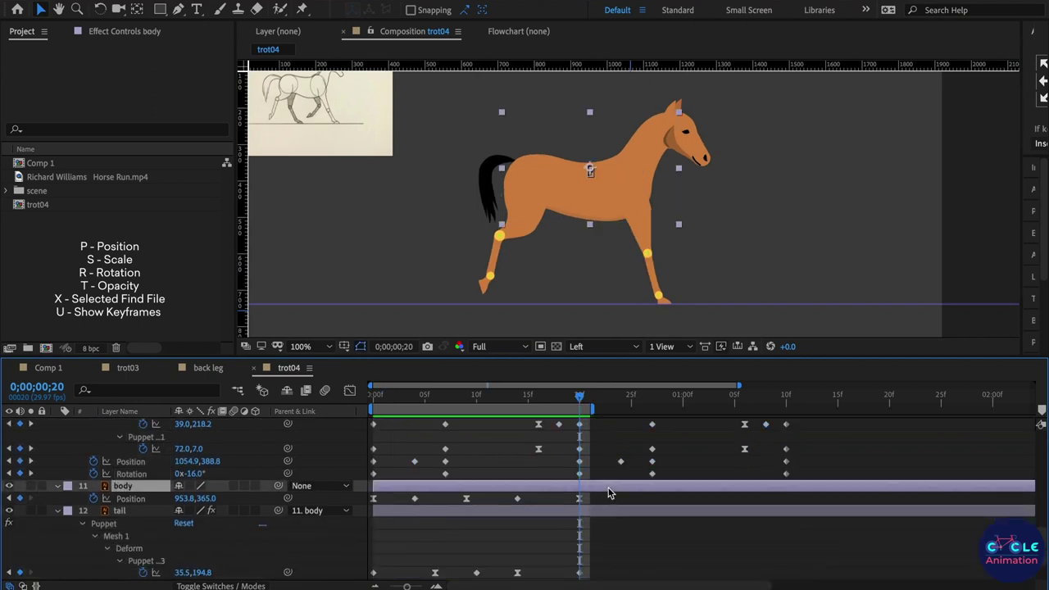
pyautogui.click(659, 289)
pyautogui.scroll(3, 614, 429)
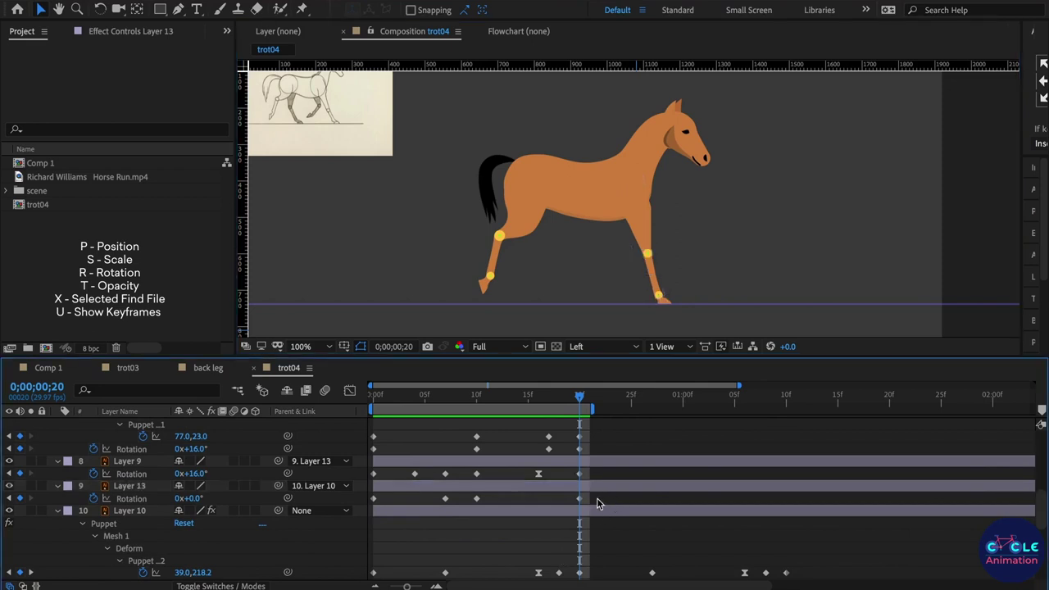
pyautogui.moveTo(607, 495); pyautogui.dragTo(361, 509)
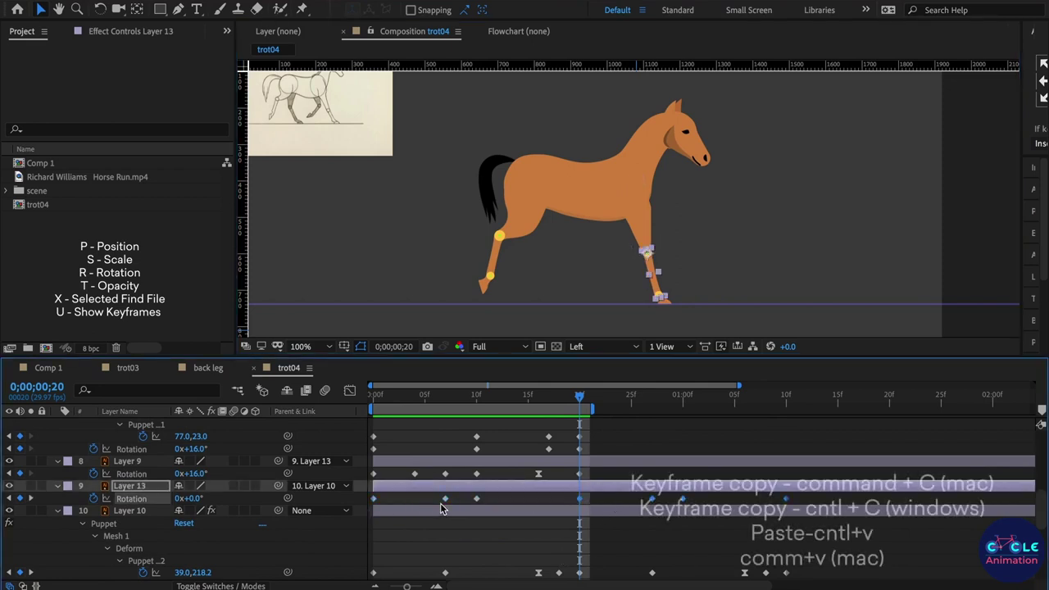
pyautogui.click(605, 476)
pyautogui.click(606, 476)
pyautogui.hotkey('ctrl', 'v')
# Step: Select front-leg Layers 9, 13 and 10 together and collapse their properties
pyautogui.scroll(-1, 598, 445)
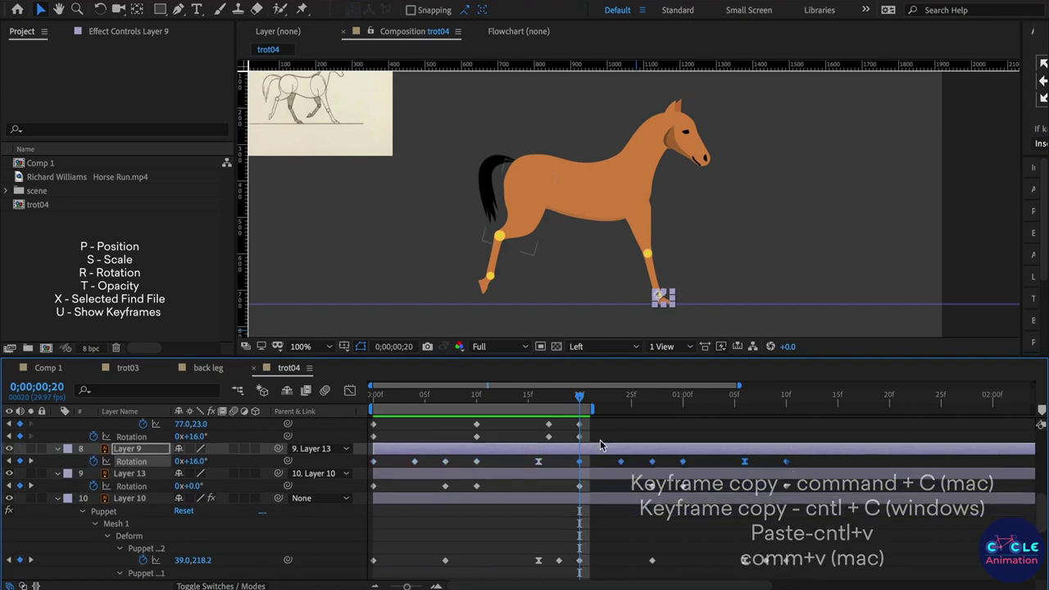
pyautogui.keyDown('shift'); pyautogui.click(529, 476); pyautogui.keyUp('shift')
pyautogui.keyDown('shift'); pyautogui.click(508, 502); pyautogui.keyUp('shift')
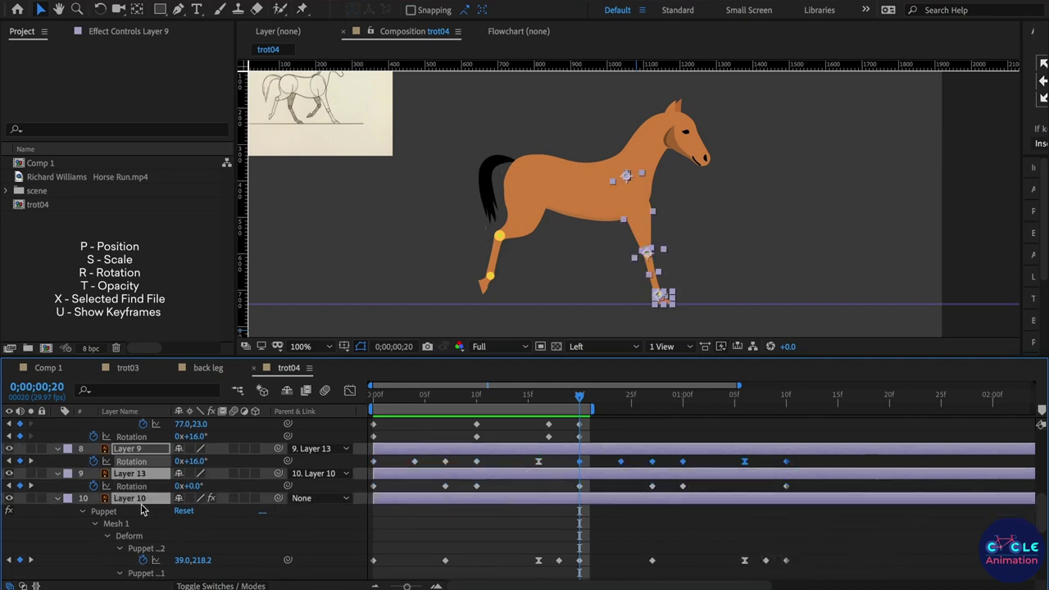
pyautogui.click(59, 498)
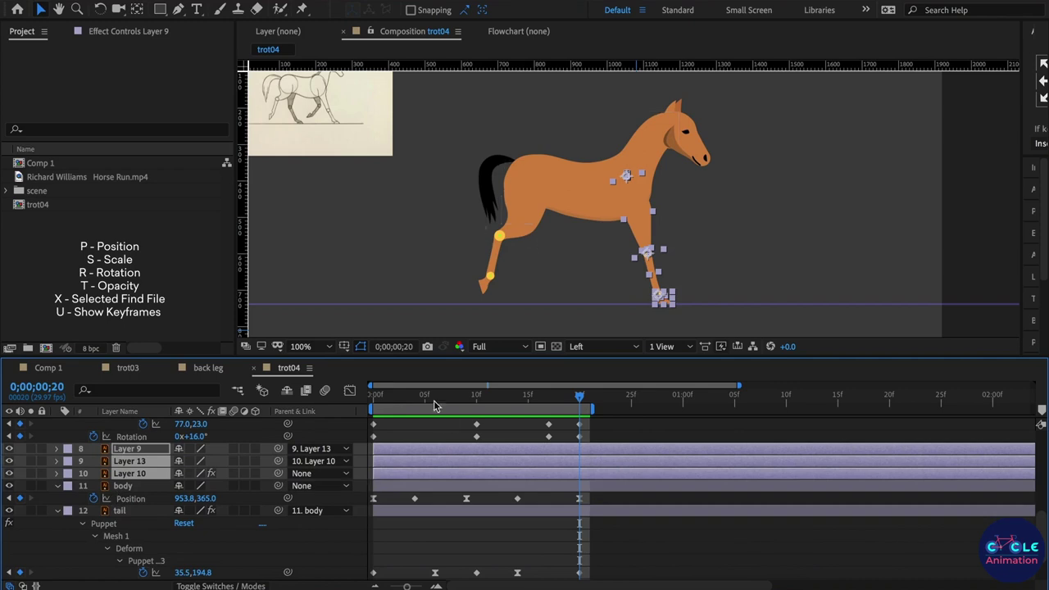
# Step: Precompose the selected front leg layers as 'Front right_leg'
pyautogui.moveTo(402, 400); pyautogui.dragTo(373, 400)
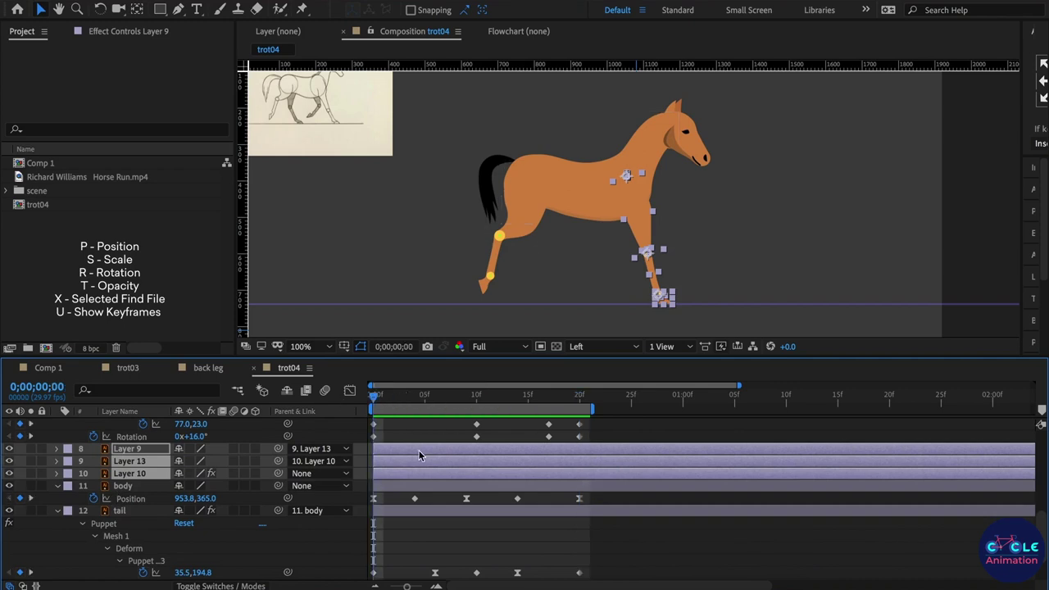
pyautogui.hotkey('ctrl', 'shift', 'c')
pyautogui.write('Front r')
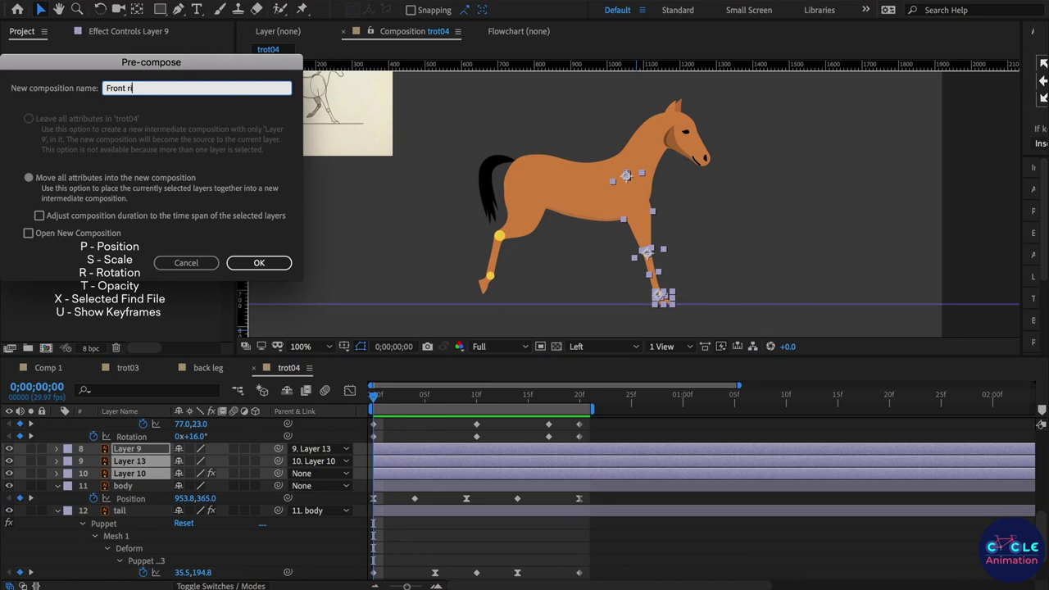
pyautogui.write('ight_leg')
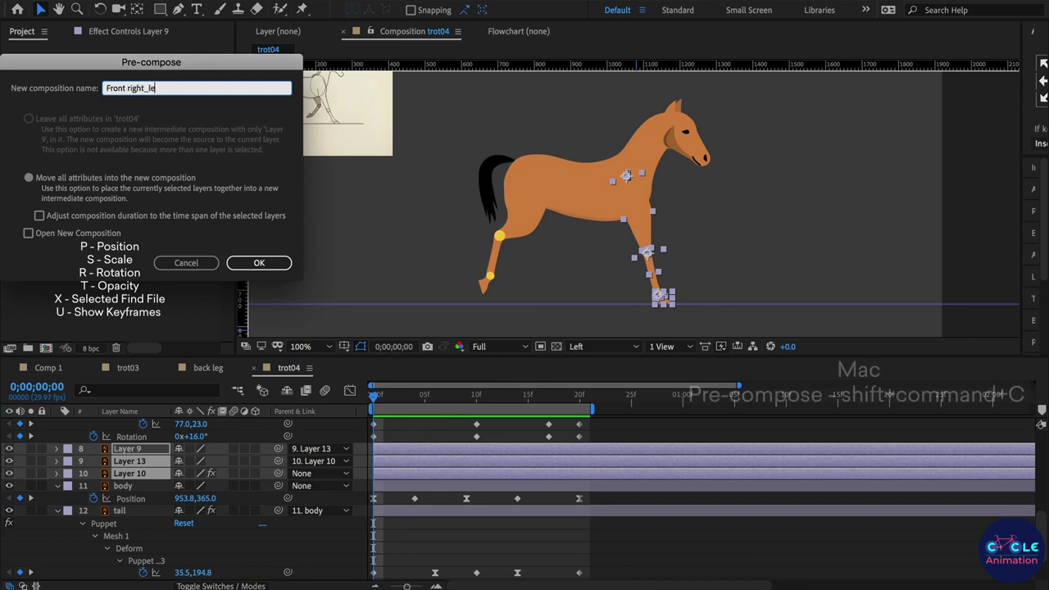
pyautogui.press('Return')
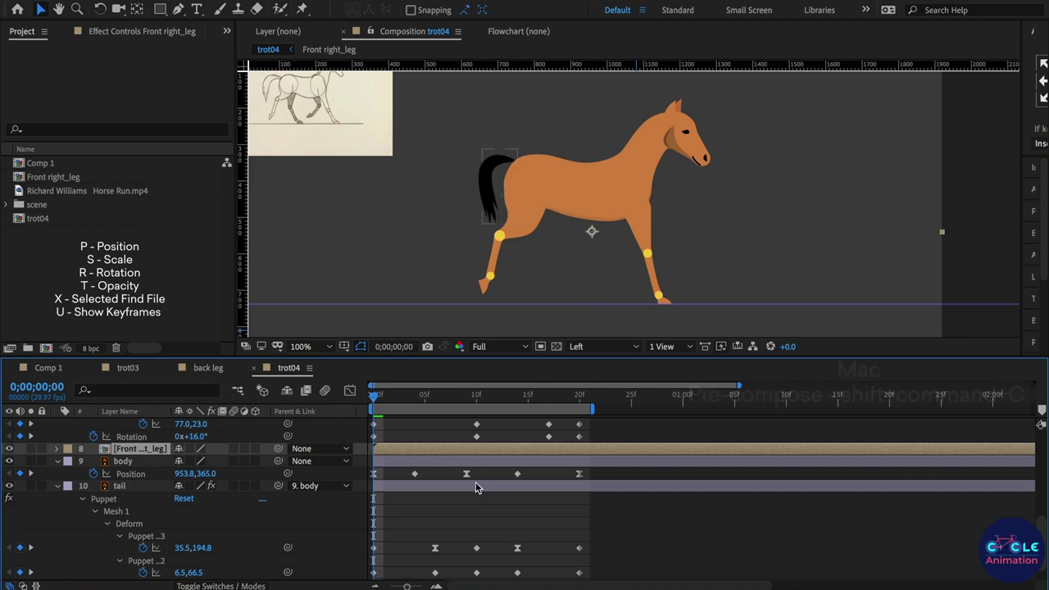
# Step: Duplicate Front right_leg and rename the copy 'Front left_leg'
pyautogui.hotkey('ctrl', 'd')
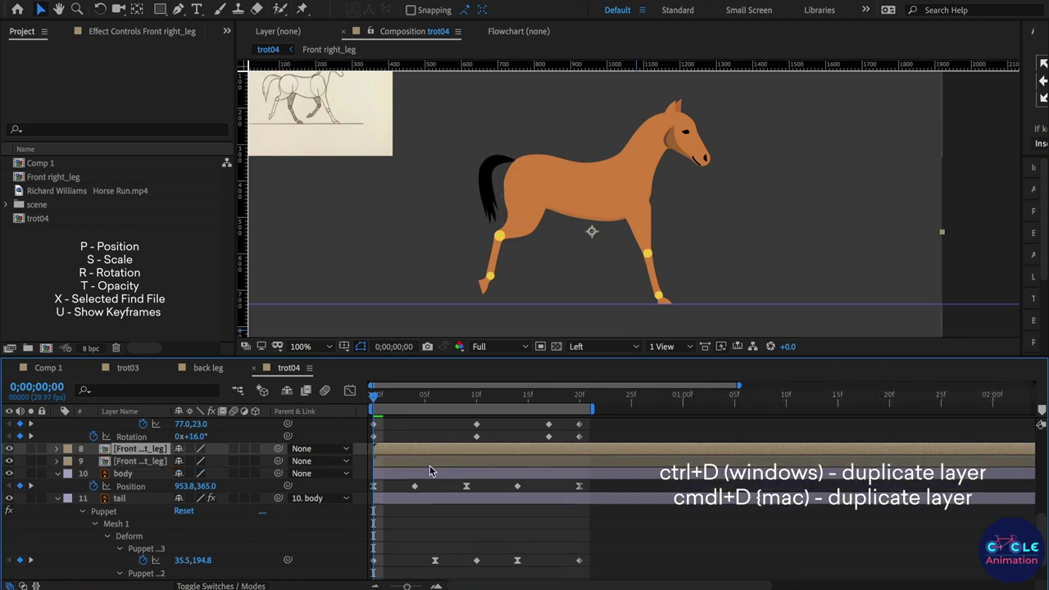
pyautogui.rightClick(151, 464)
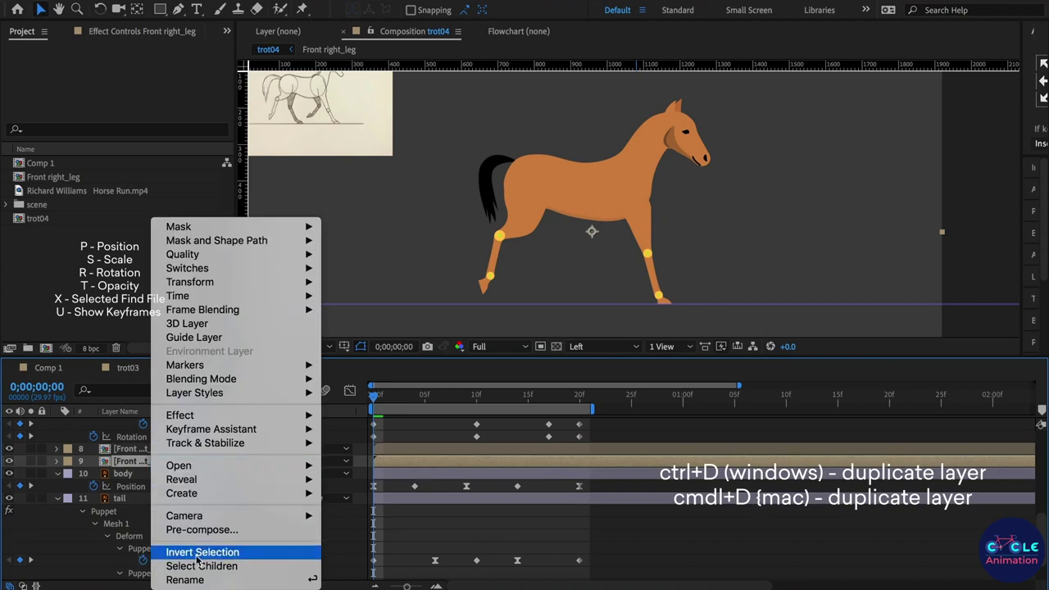
pyautogui.press('Return')
pyautogui.click(157, 463)
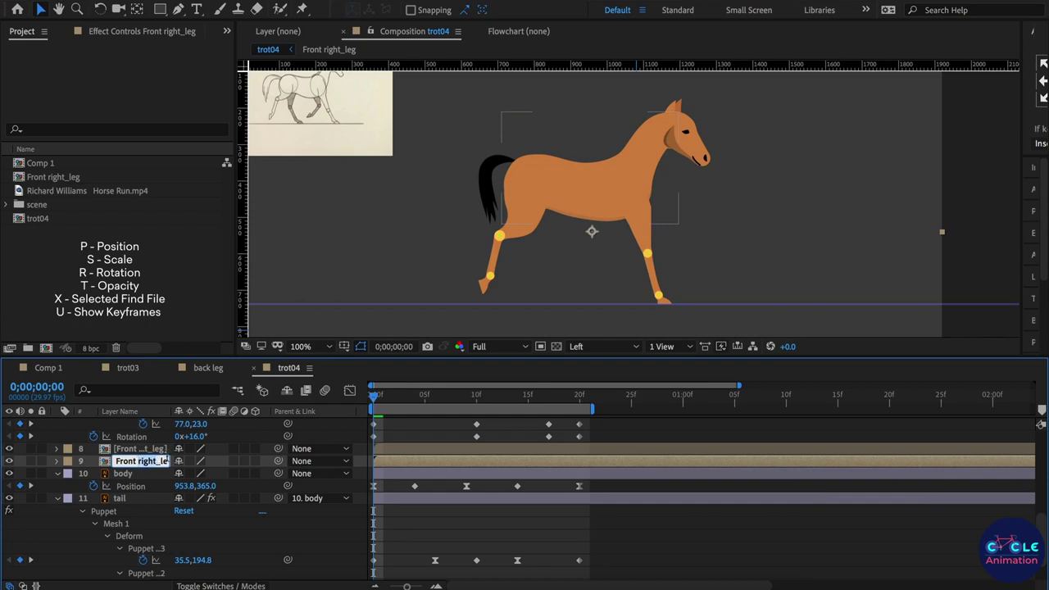
pyautogui.press('BackSpace')
pyautogui.press('BackSpace')
pyautogui.press('BackSpace')
pyautogui.write('lef')
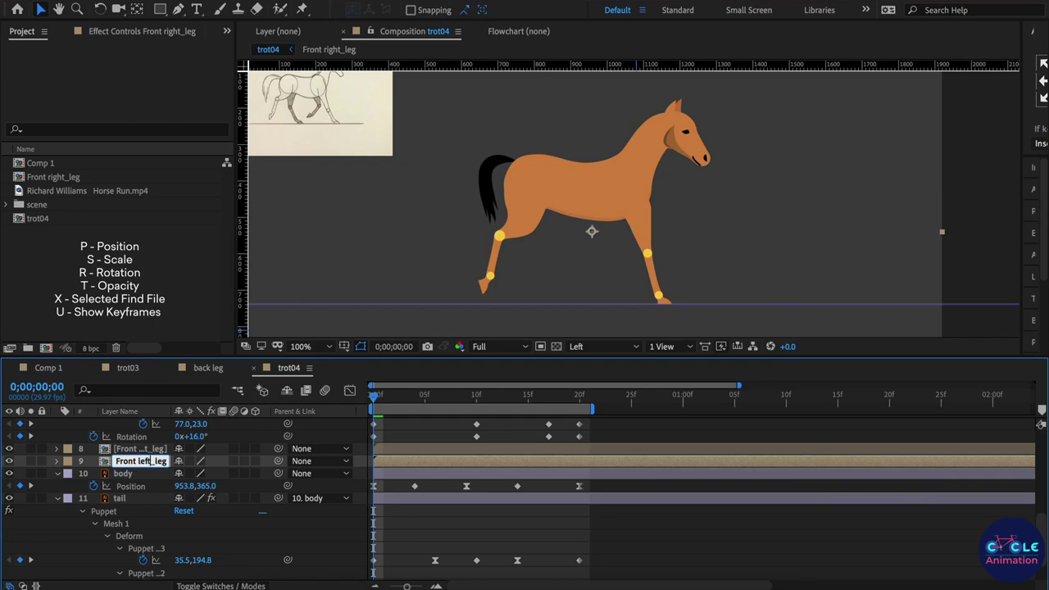
pyautogui.click(512, 522)
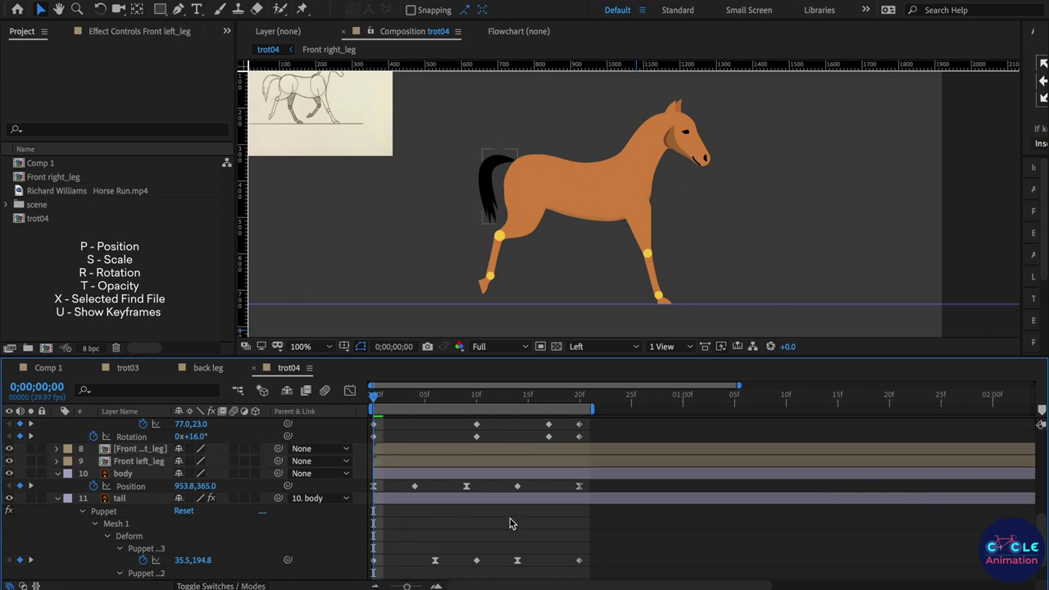
# Step: Trim Front left_leg to start at frame 10, then undo the trim
pyautogui.click(471, 463)
pyautogui.hotkey('alt', '[')
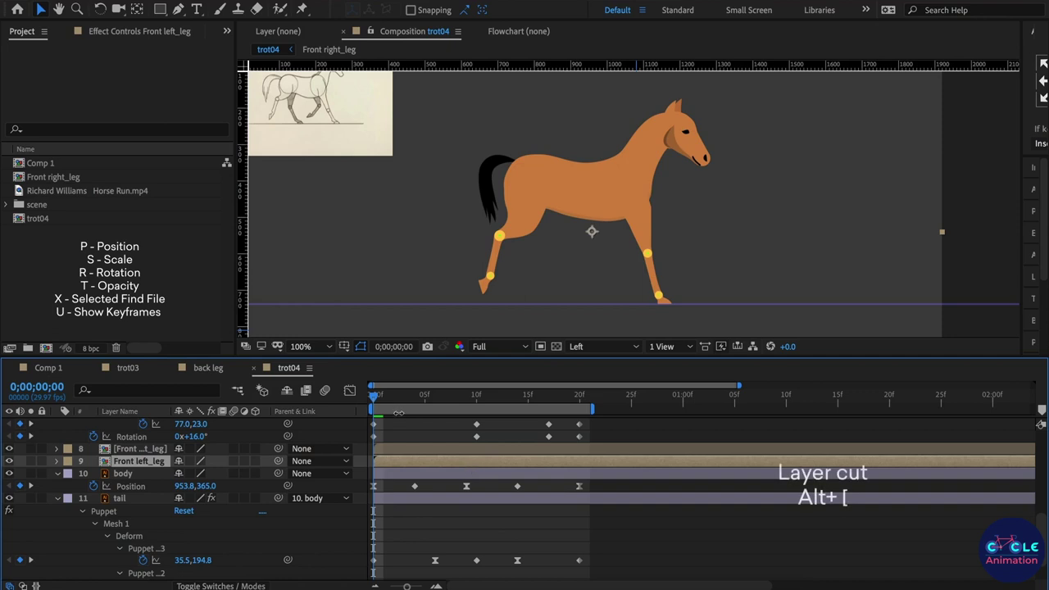
pyautogui.click(476, 399)
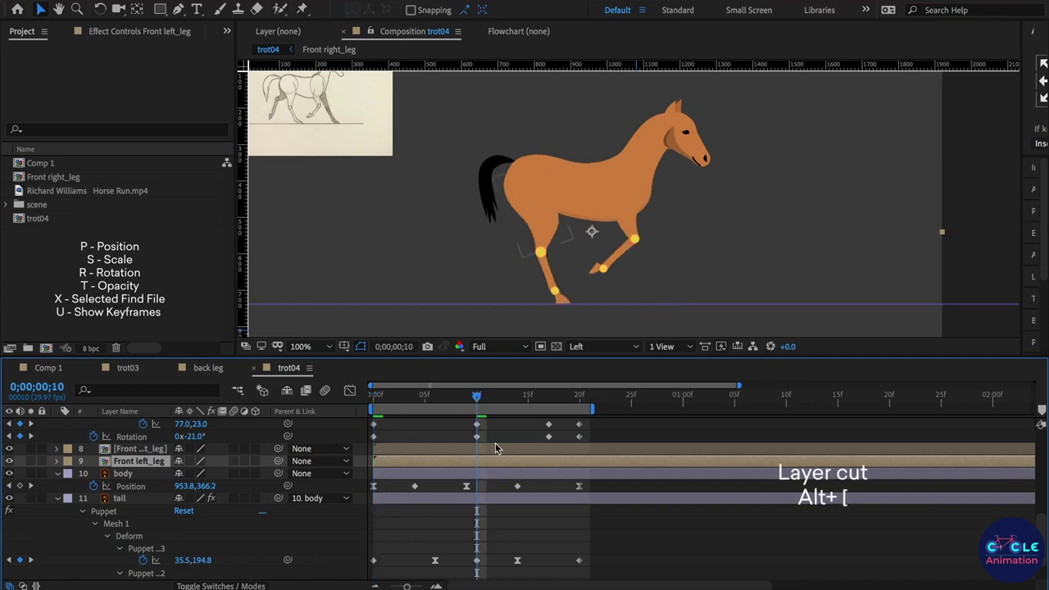
pyautogui.hotkey('alt', '[')
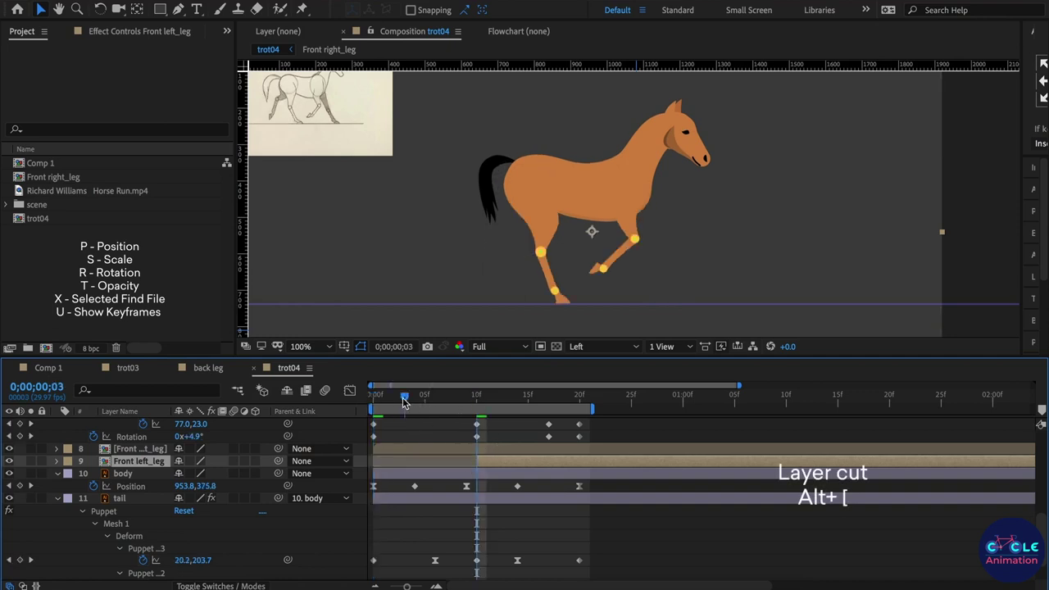
pyautogui.click(375, 397)
pyautogui.hotkey('ctrl', 'z')
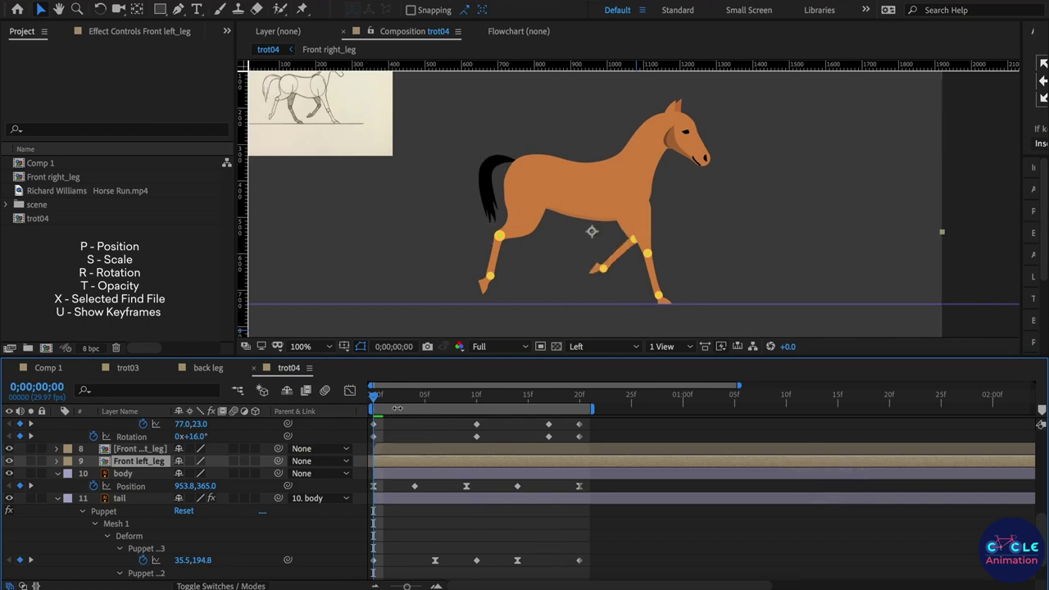
# Step: Check the opening pose and move Front left_leg below the tail layer
pyautogui.moveTo(385, 408); pyautogui.dragTo(484, 418)
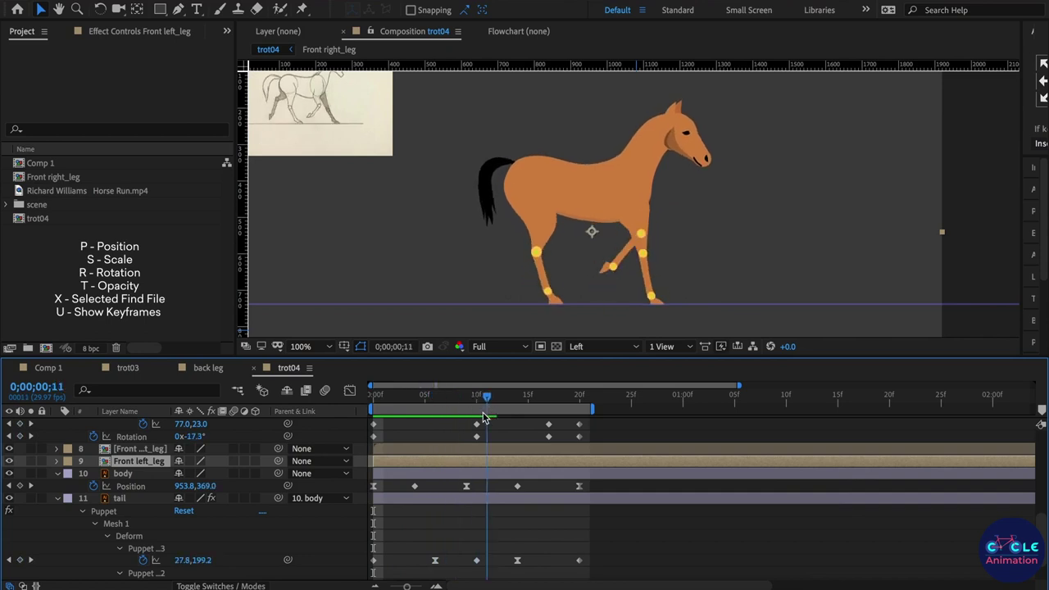
pyautogui.press('Return')
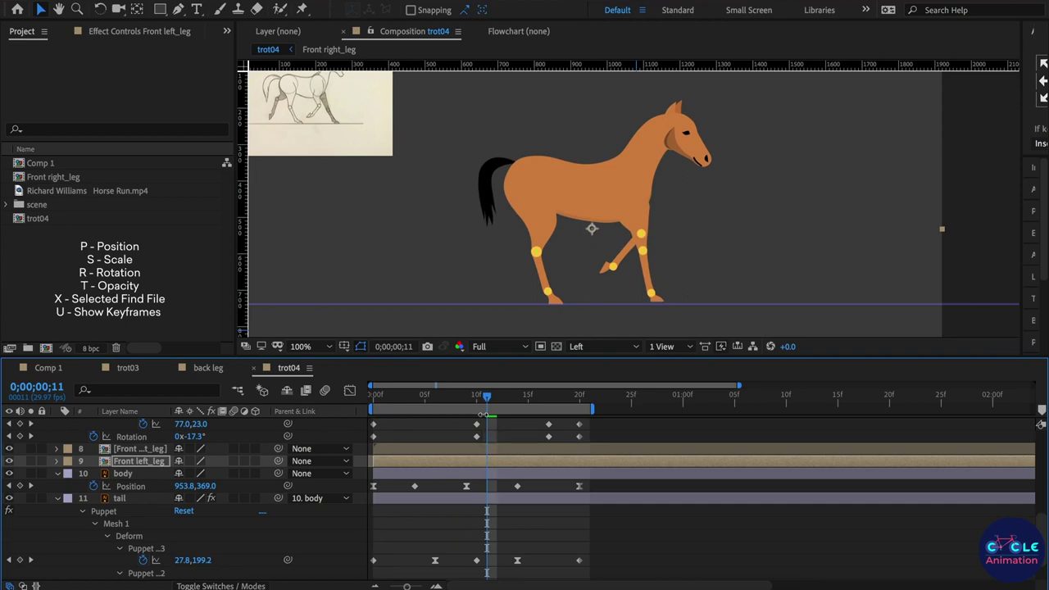
pyautogui.hotkey('ctrl', 'shift', '[')
pyautogui.scroll(-2, 556, 467)
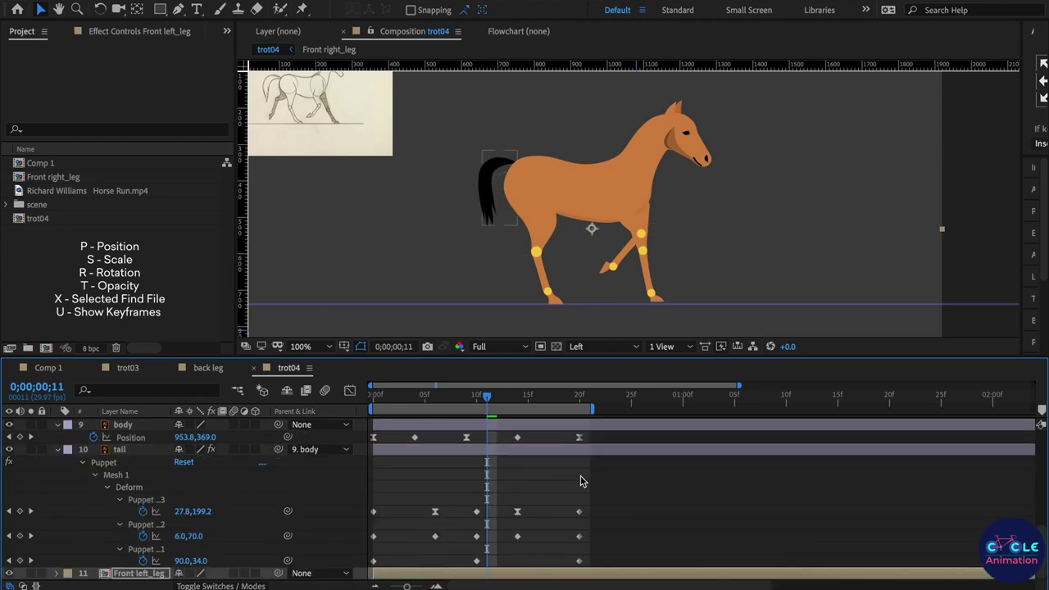
# Step: Repeat Layer 14 and Layer 15's Rotation keyframes from frame 20
pyautogui.moveTo(475, 402)
pyautogui.mouseDown()
pyautogui.moveTo(437, 408)
pyautogui.moveTo(519, 416)
pyautogui.moveTo(316, 416)
pyautogui.mouseUp()
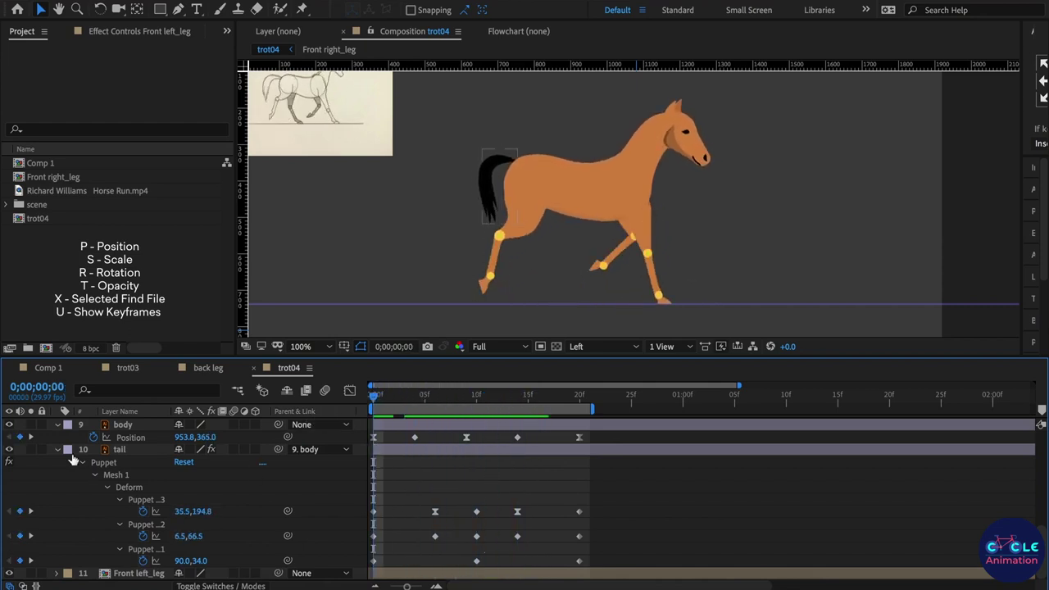
pyautogui.scroll(2, 47, 492)
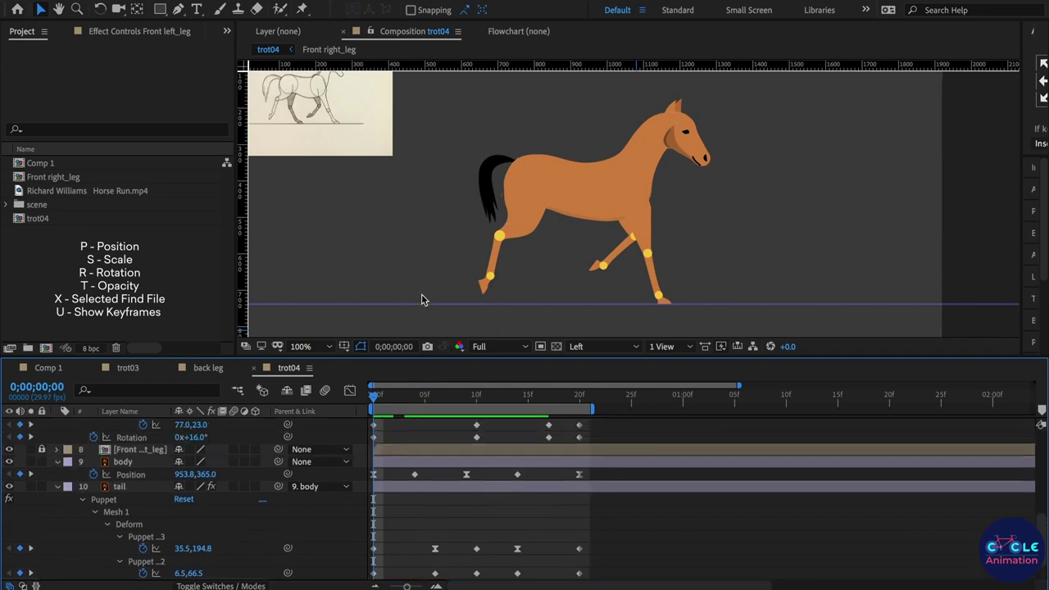
pyautogui.click(549, 223)
pyautogui.scroll(2, 443, 426)
pyautogui.scroll(2, 455, 459)
pyautogui.scroll(1, 447, 451)
pyautogui.moveTo(611, 436); pyautogui.dragTo(424, 444)
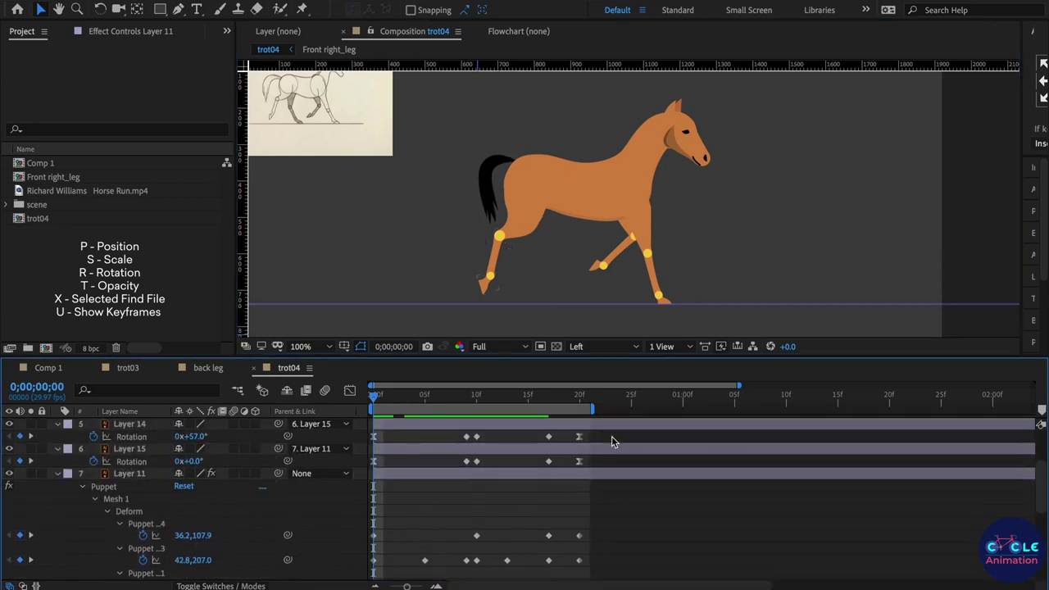
pyautogui.click(579, 401)
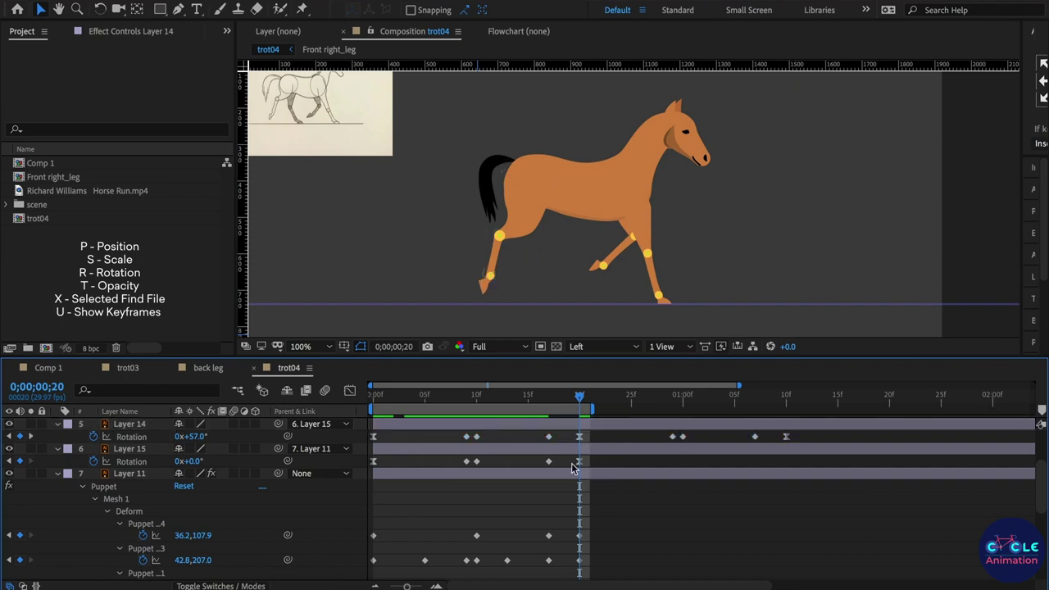
pyautogui.moveTo(611, 457); pyautogui.dragTo(340, 479)
pyautogui.click(528, 495)
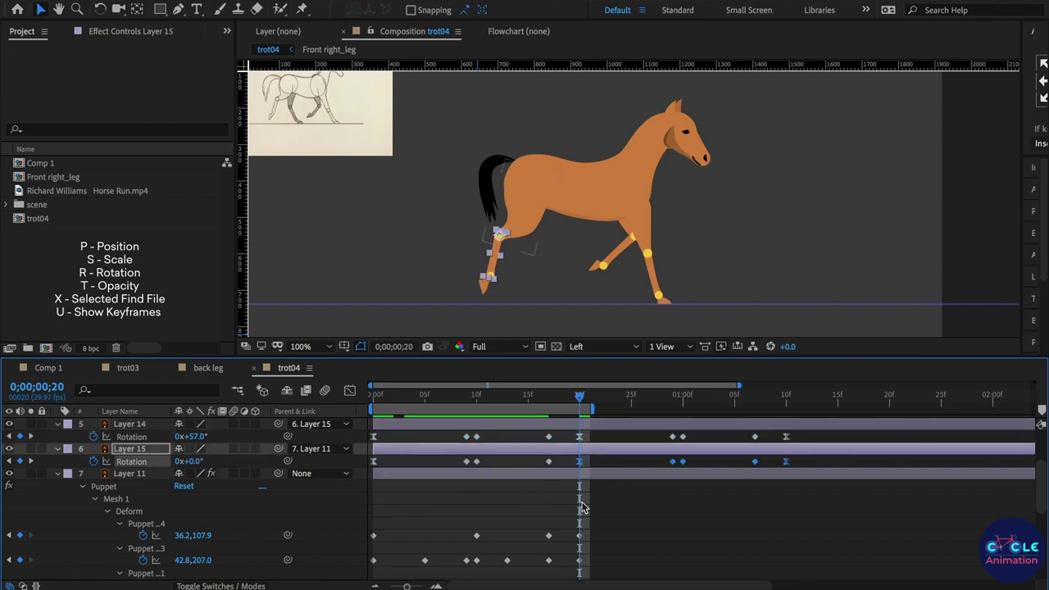
# Step: Paste Layer 11's puppet keyframes at frame 20 for a second cycle
pyautogui.scroll(-2, 574, 500)
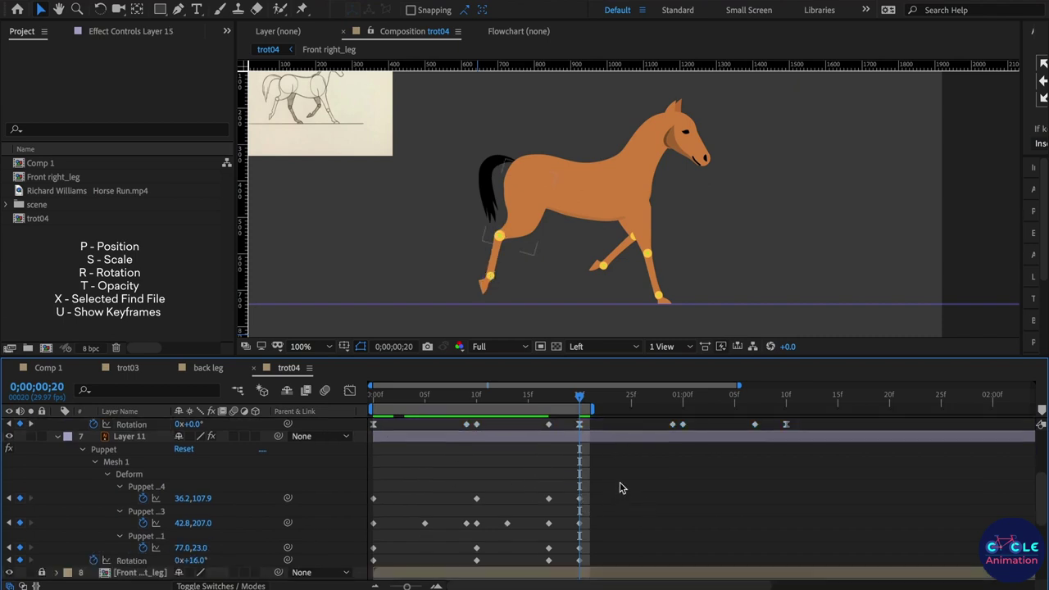
pyautogui.click(617, 481)
pyautogui.click(374, 400)
pyautogui.moveTo(606, 487); pyautogui.dragTo(362, 569)
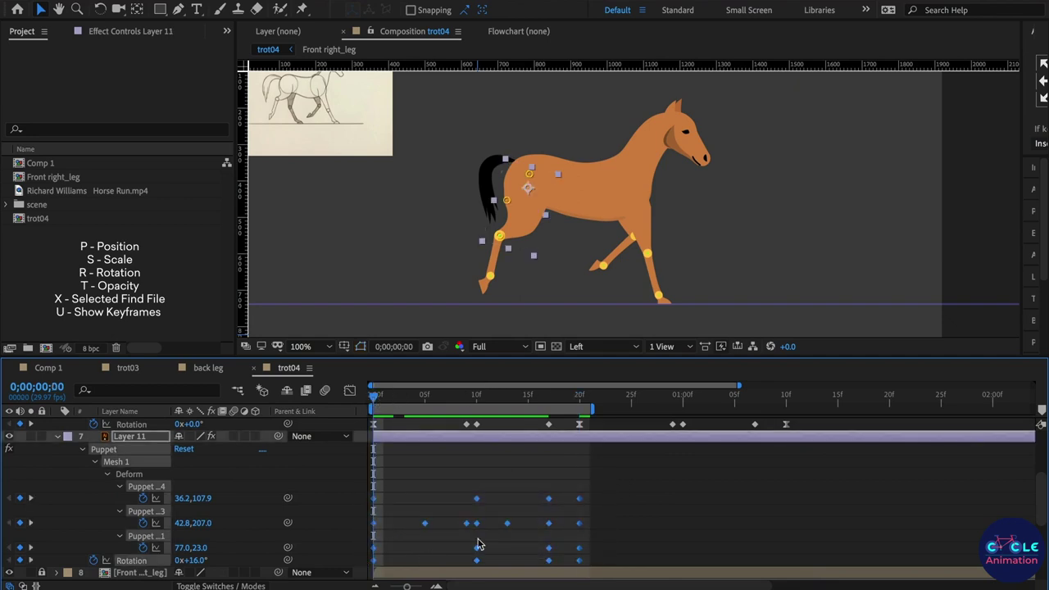
pyautogui.click(580, 400)
pyautogui.hotkey('ctrl', 'v')
# Step: Select hind-leg Layers 14, 15 and 11 and collapse their properties
pyautogui.scroll(3, 607, 483)
pyautogui.scroll(1, 600, 488)
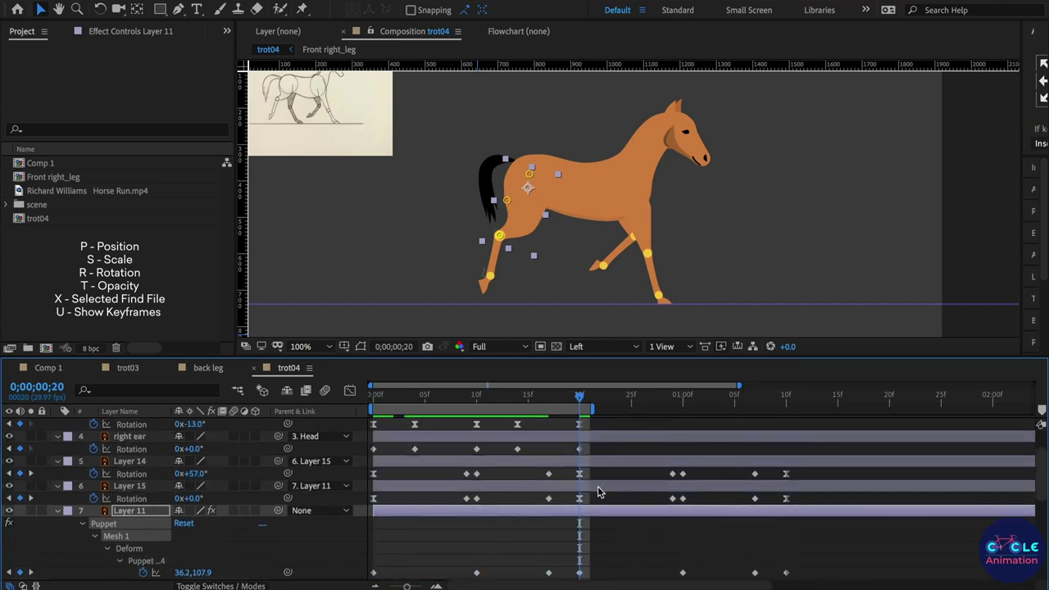
pyautogui.keyDown('shift'); pyautogui.click(596, 486); pyautogui.keyUp('shift')
pyautogui.keyDown('shift'); pyautogui.click(597, 462); pyautogui.keyUp('shift')
pyautogui.click(370, 401)
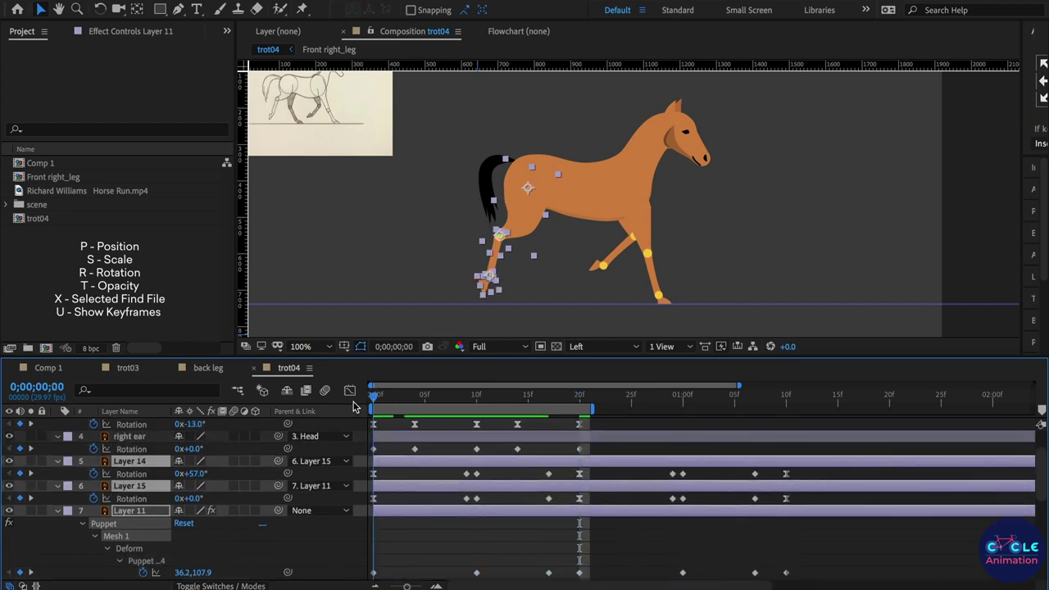
pyautogui.click(57, 462)
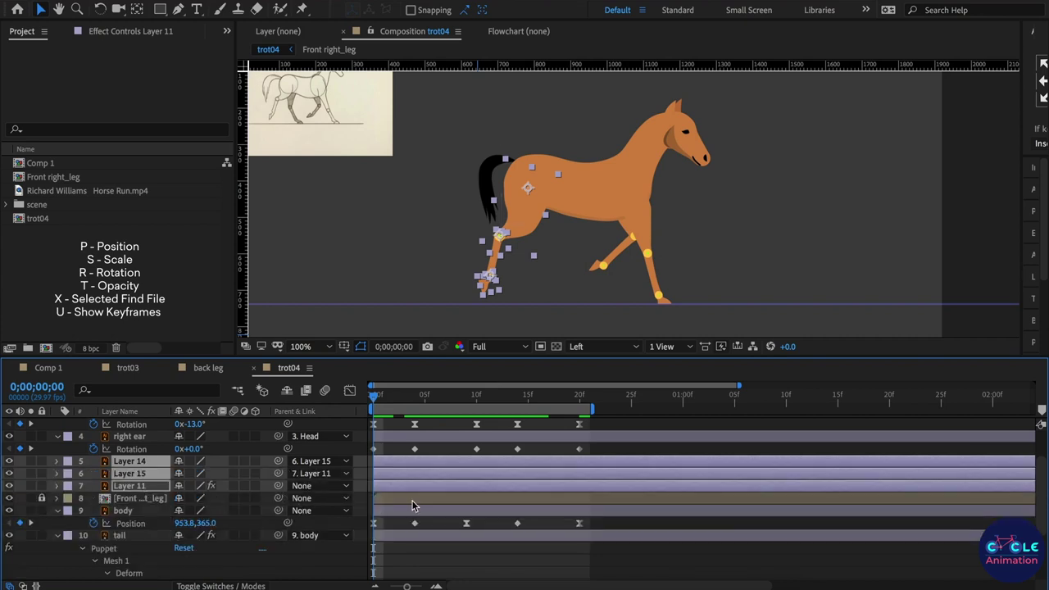
pyautogui.hotkey('ctrl', 'shift', 'c')
# Step: Name the hind-leg precomp 'back right leg' and duplicate it
pyautogui.write('back right leg')
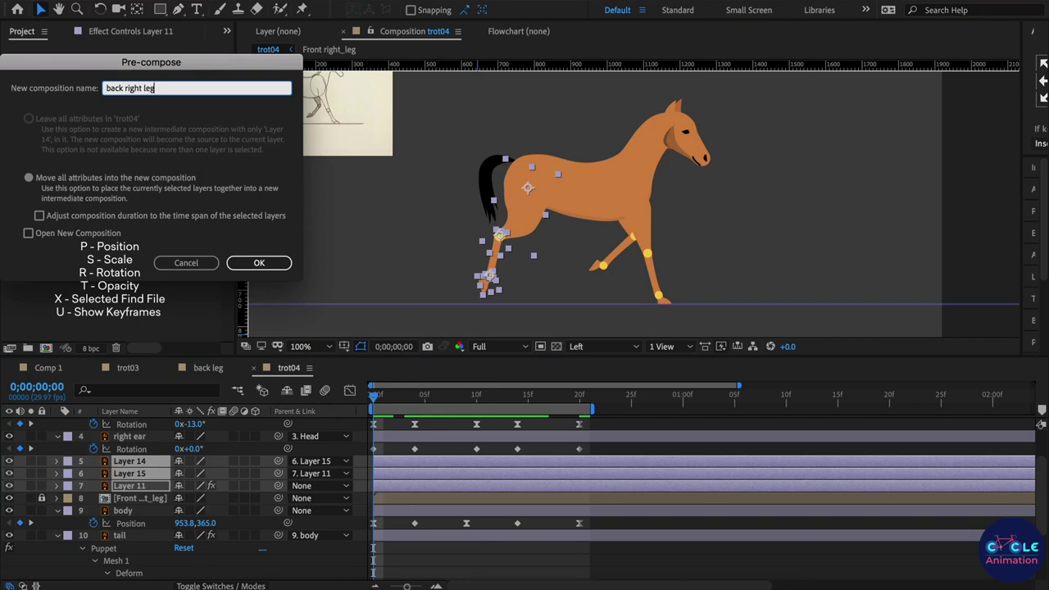
pyautogui.press('Return')
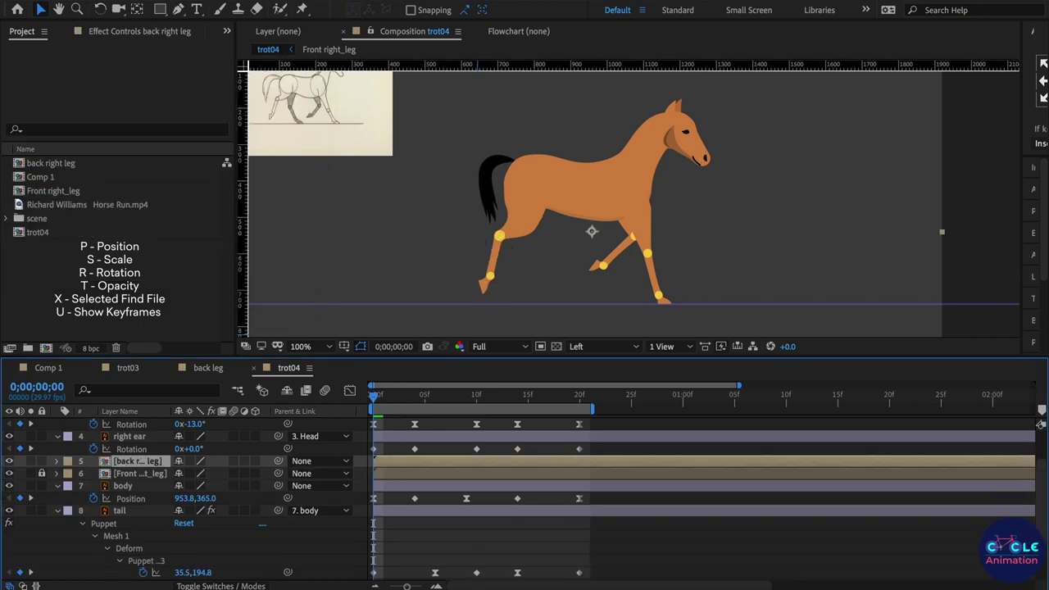
pyautogui.hotkey('ctrl', 'd')
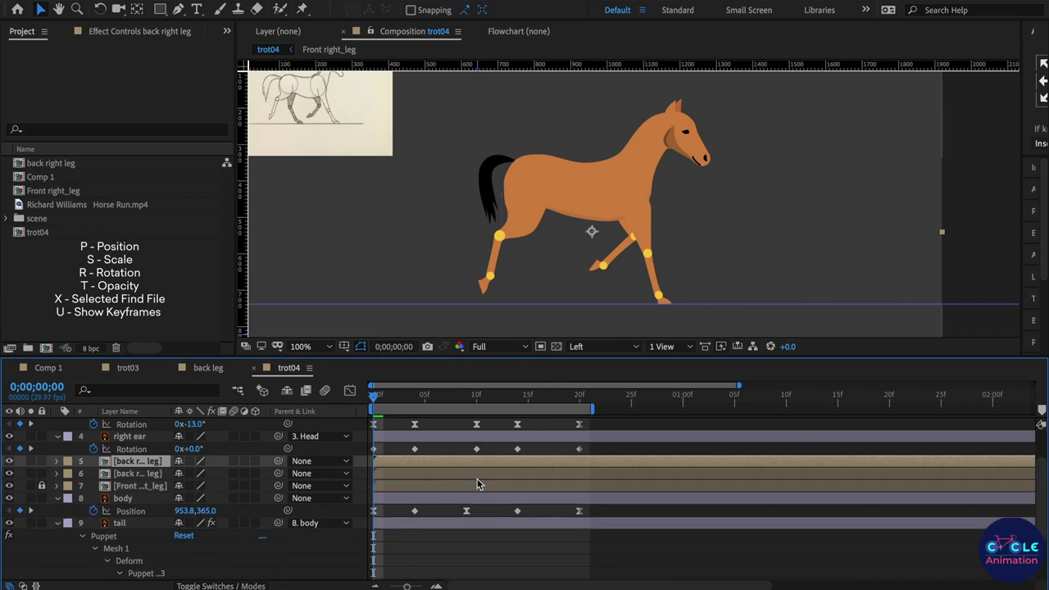
# Step: Rename the duplicate 'back left leg' and move it beneath the tail layer
pyautogui.rightClick(158, 466)
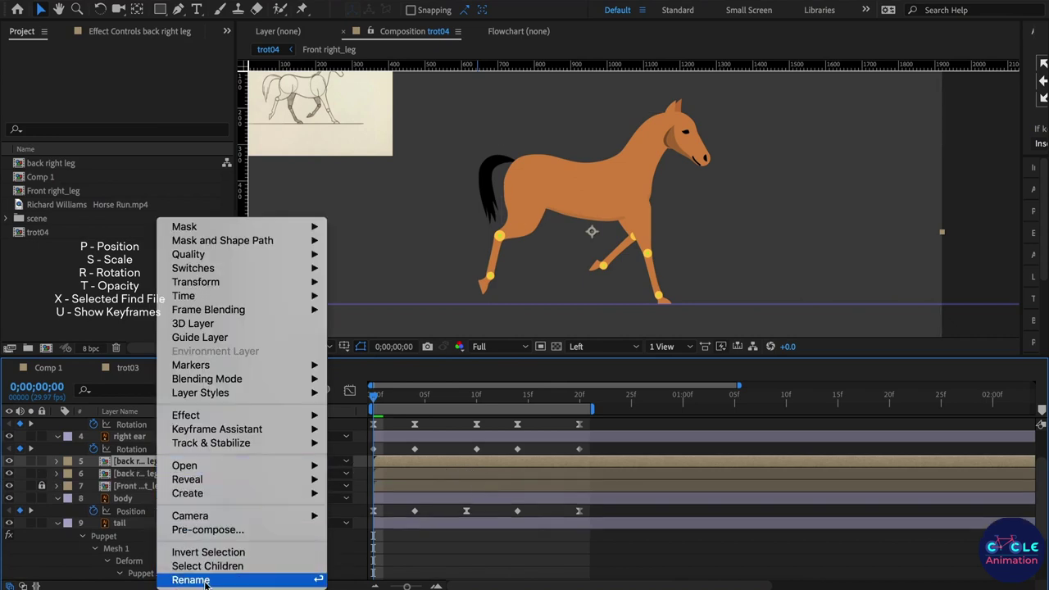
pyautogui.click(205, 581)
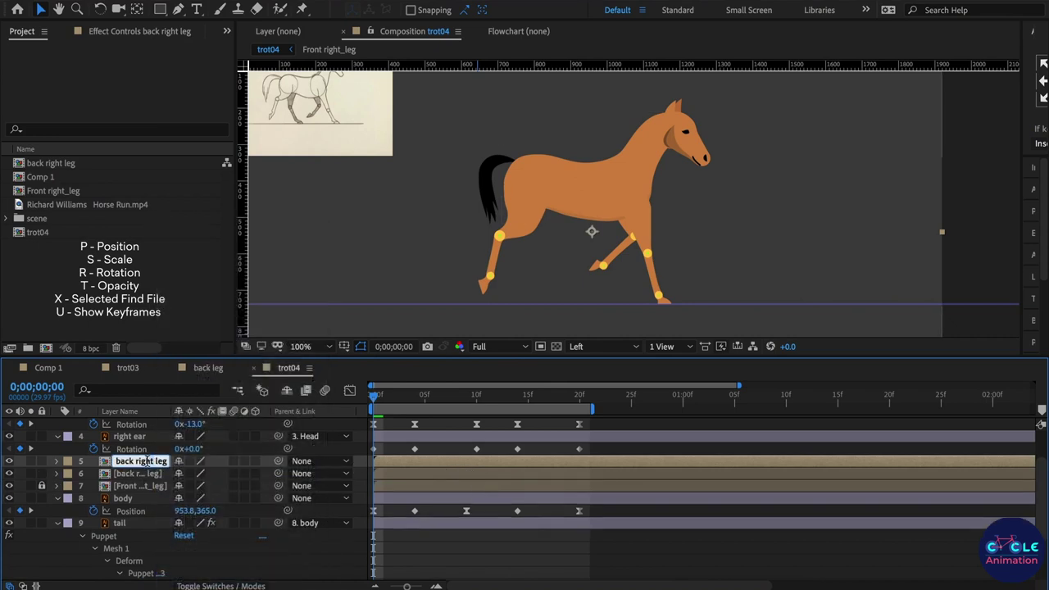
pyautogui.press('BackSpace')
pyautogui.press('BackSpace')
pyautogui.press('BackSpace')
pyautogui.write('left leg')
pyautogui.press('Return')
pyautogui.moveTo(123, 466); pyautogui.dragTo(141, 561)
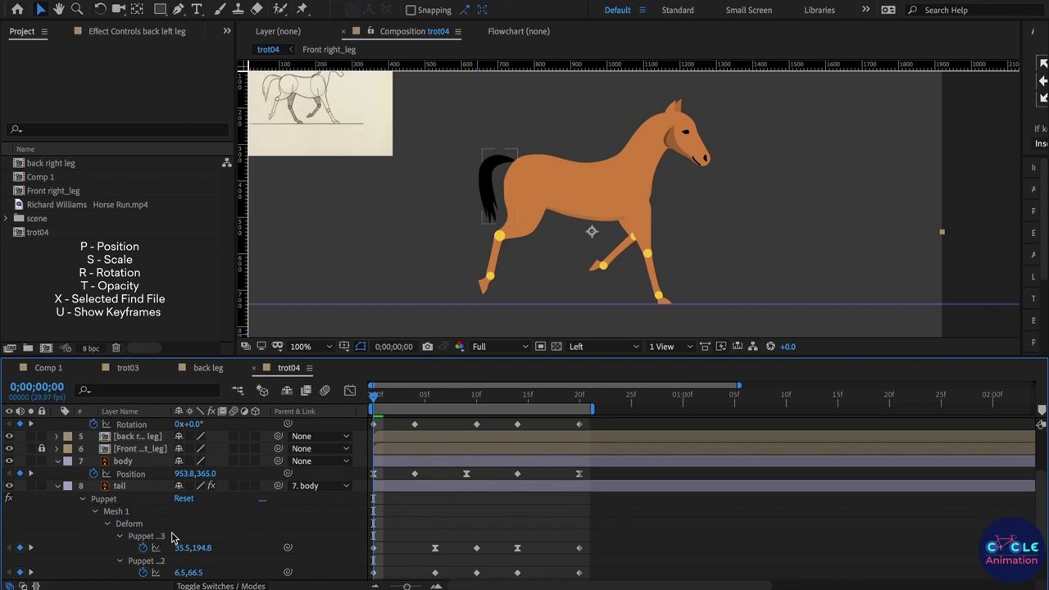
# Step: Trim back left leg to start at frame 10, then undo the trim
pyautogui.scroll(-2, 172, 537)
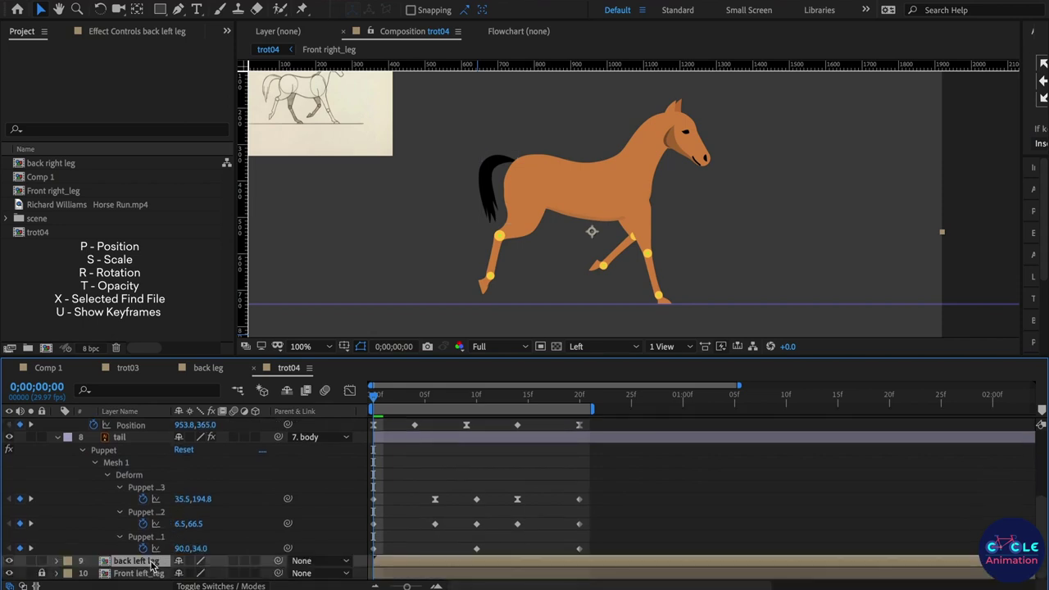
pyautogui.click(478, 398)
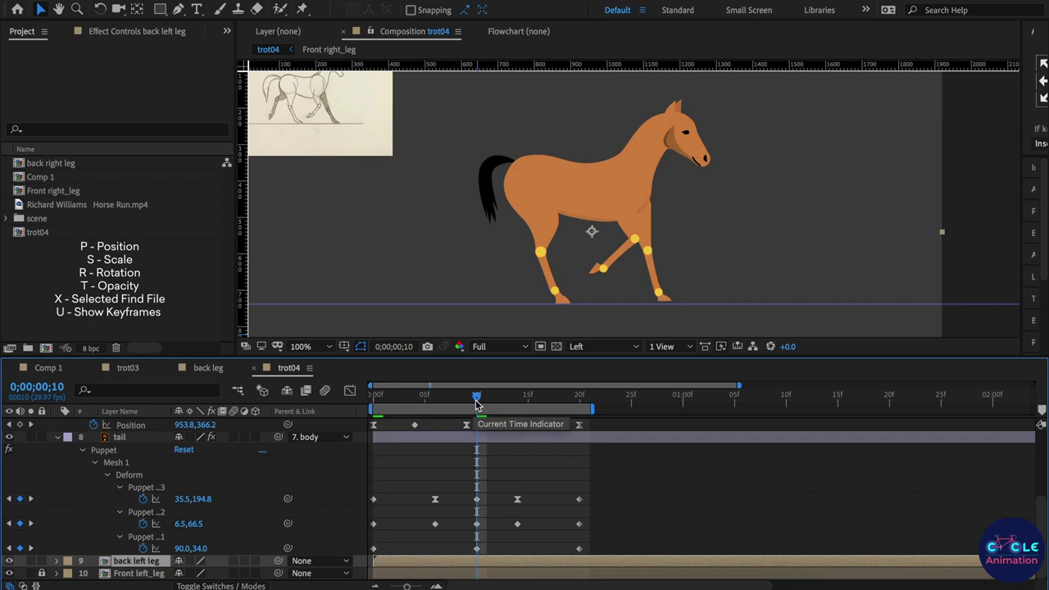
pyautogui.hotkey('alt', '[')
pyautogui.moveTo(475, 402); pyautogui.dragTo(359, 406)
pyautogui.click(619, 561)
pyautogui.hotkey('ctrl', 'z')
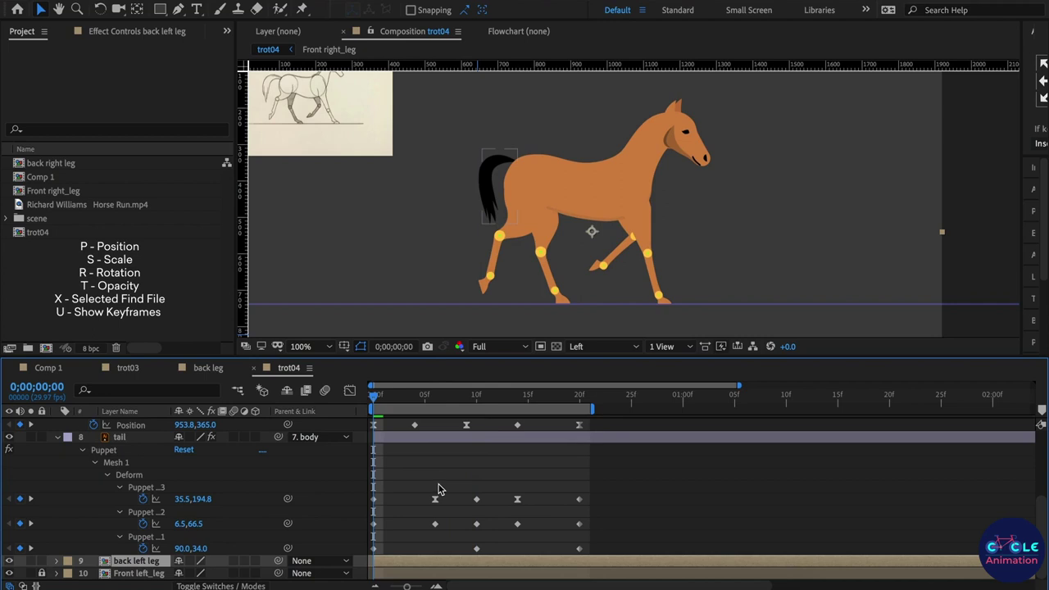
pyautogui.press('Return')
# Step: Preview the trot cycle, recentring the horse in the composition view
pyautogui.press('space')
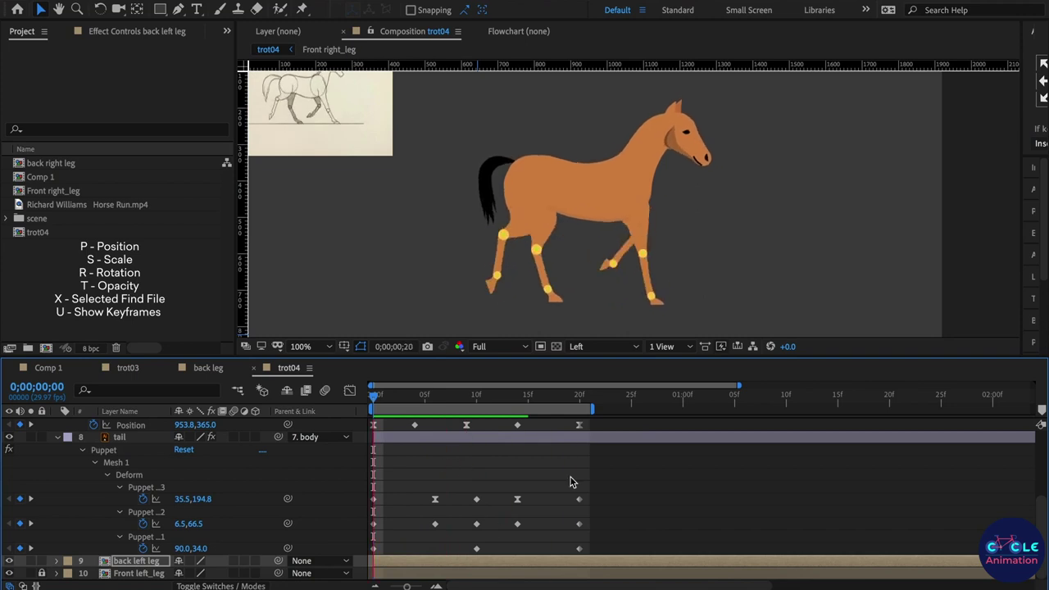
pyautogui.press('space')
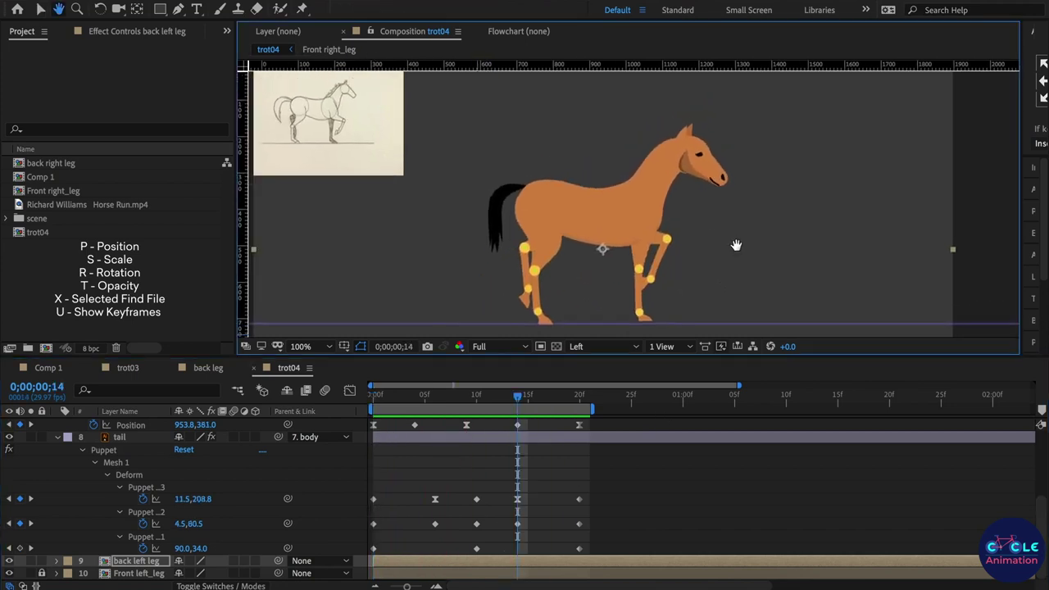
pyautogui.moveTo(736, 243); pyautogui.dragTo(752, 248)
pyautogui.press('space')
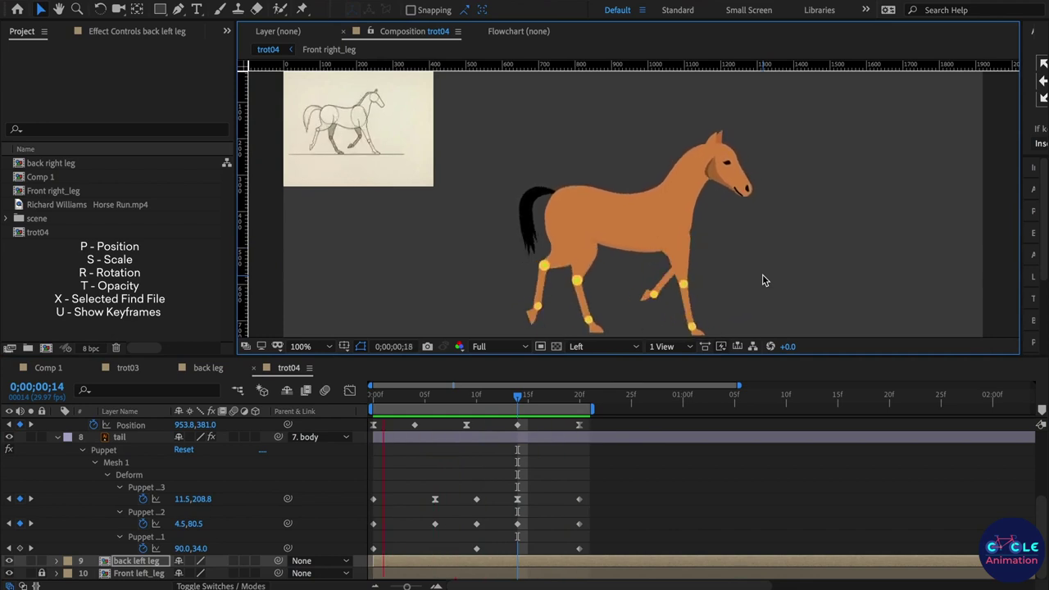
pyautogui.press('space')
pyautogui.moveTo(754, 241); pyautogui.dragTo(753, 231)
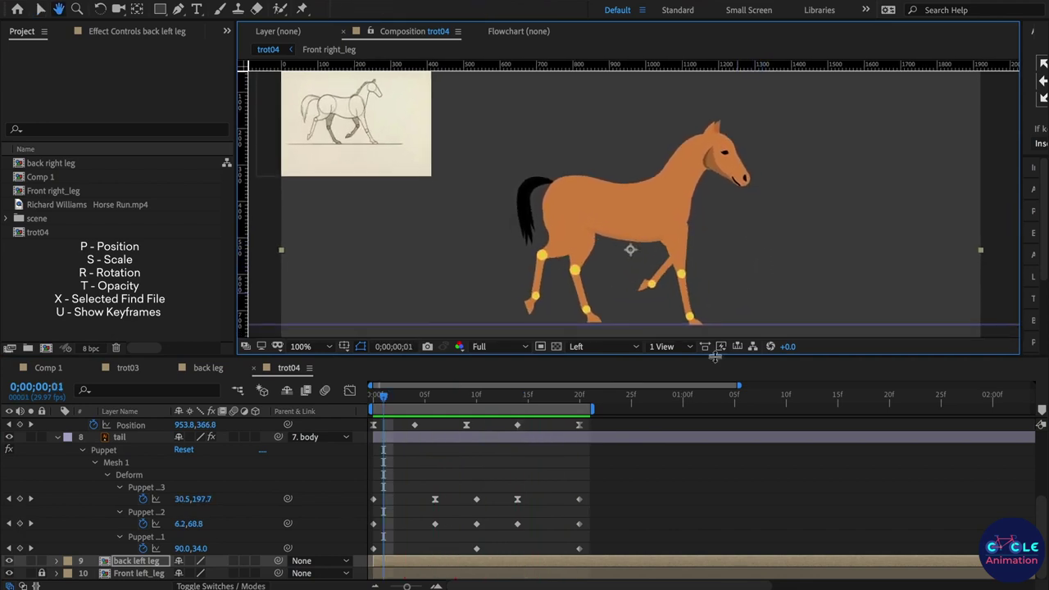
pyautogui.click(732, 492)
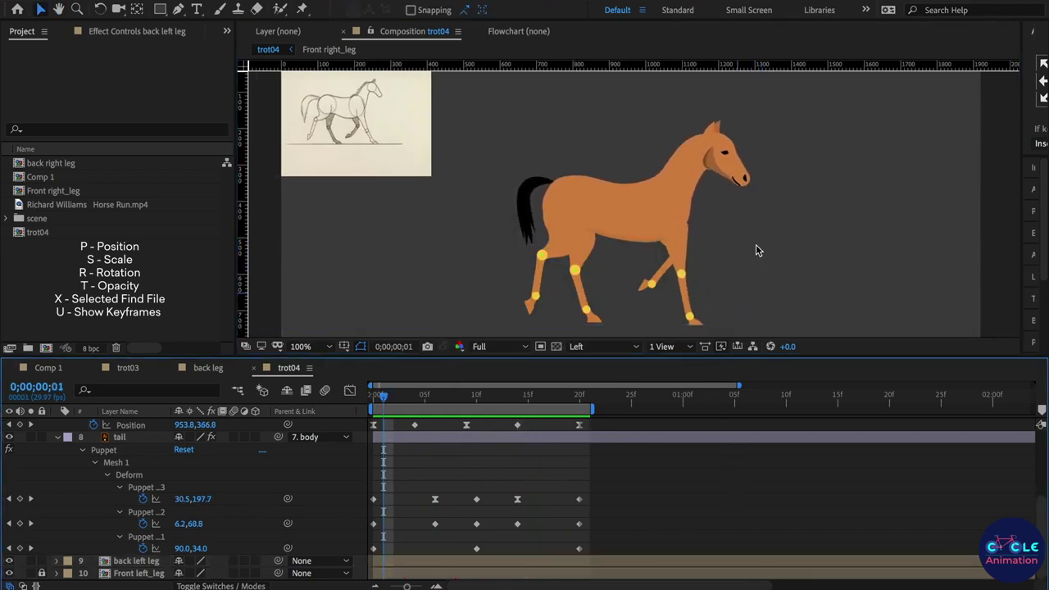
pyautogui.press('space')
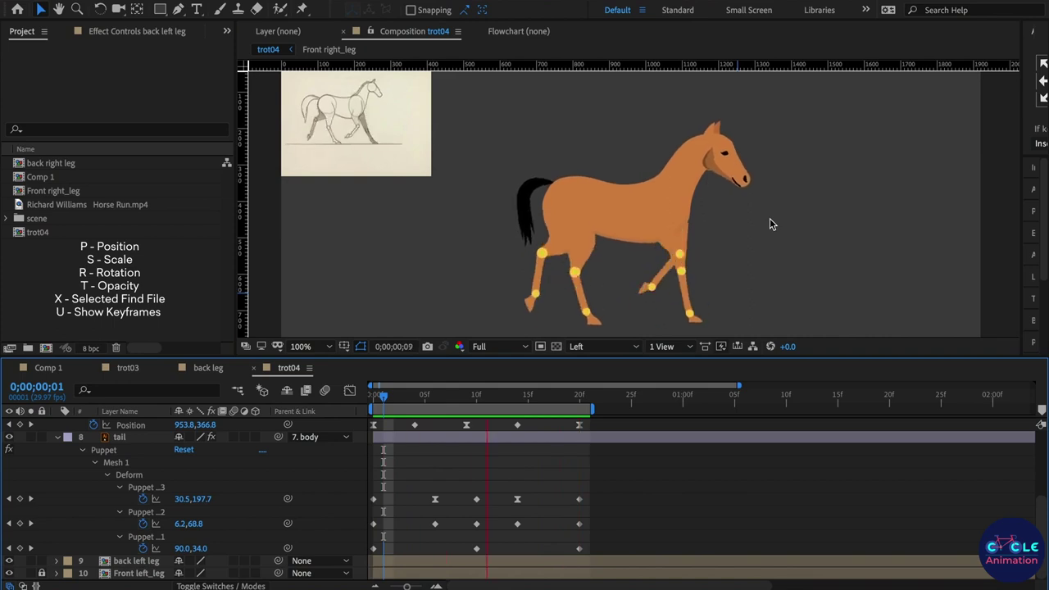
pyautogui.press('space')
# Step: Reveal the tail's source tail/trot02.ai in the Project panel and open it in Illustrator
pyautogui.click(565, 441)
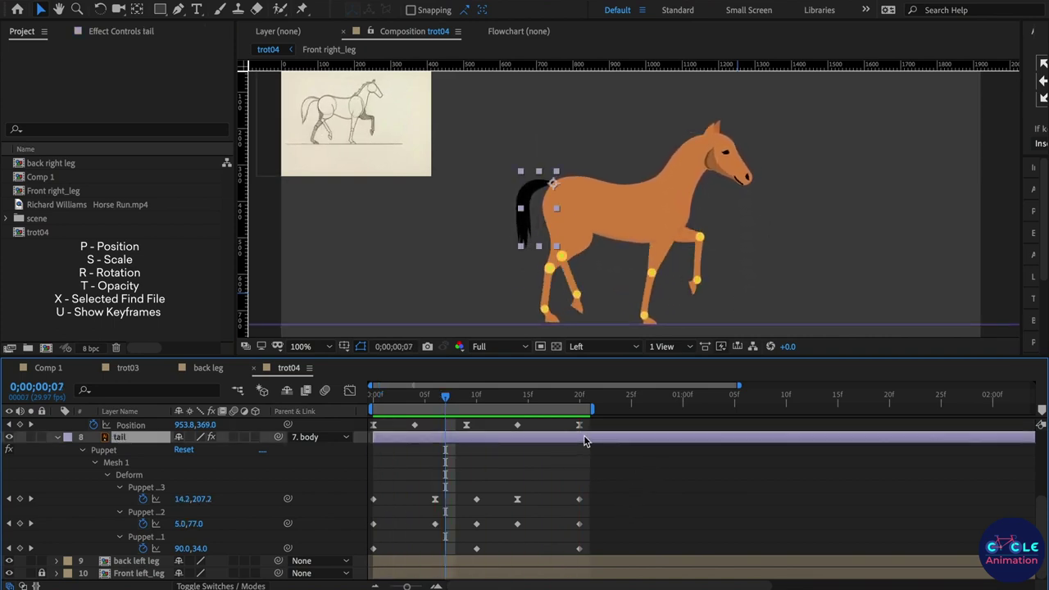
pyautogui.click(543, 548)
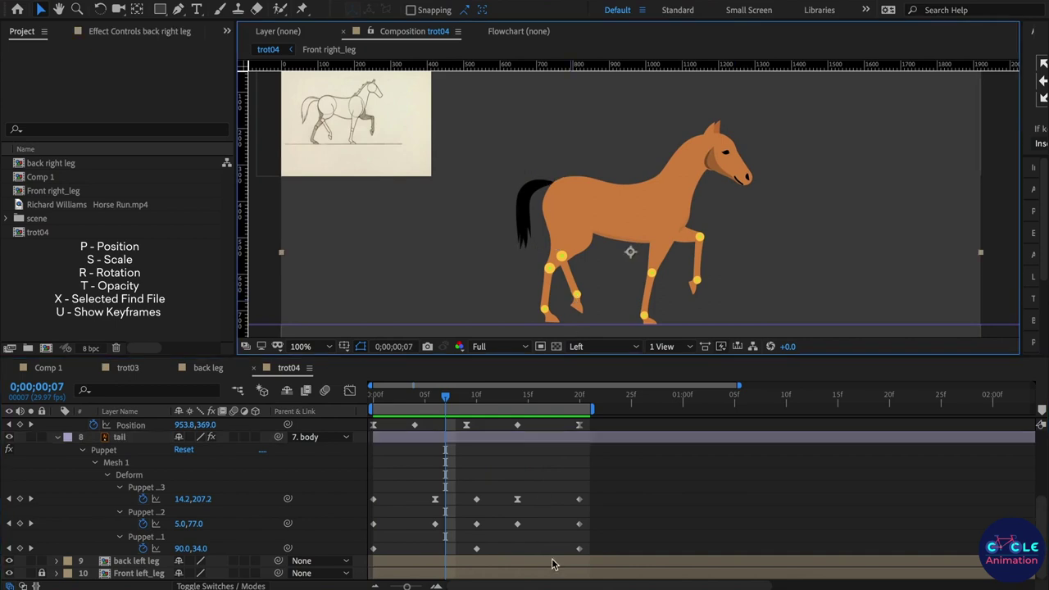
pyautogui.click(555, 562)
pyautogui.rightClick(583, 439)
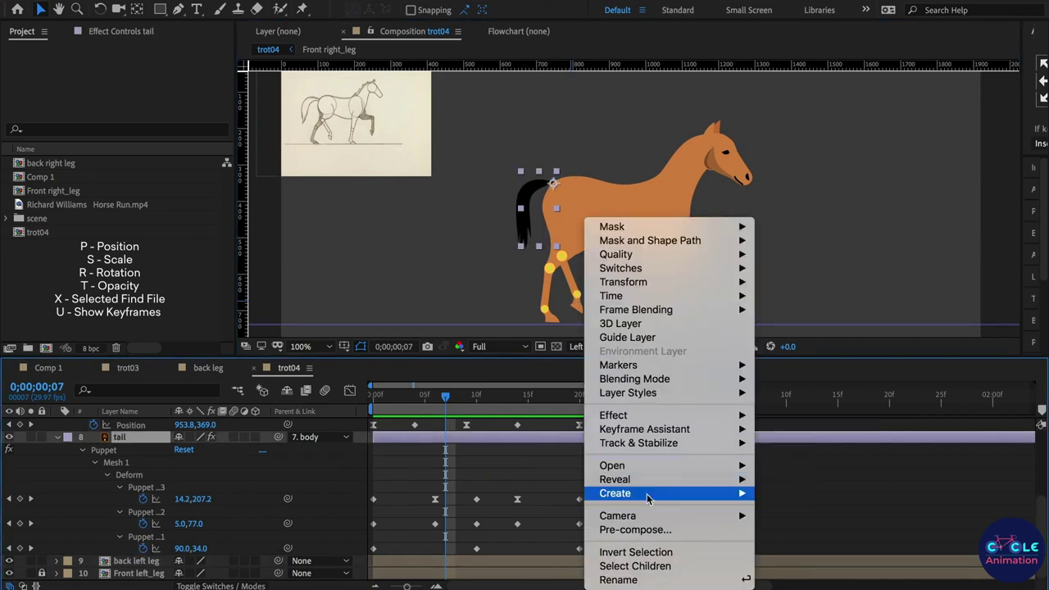
pyautogui.moveTo(721, 480)
pyautogui.click(783, 495)
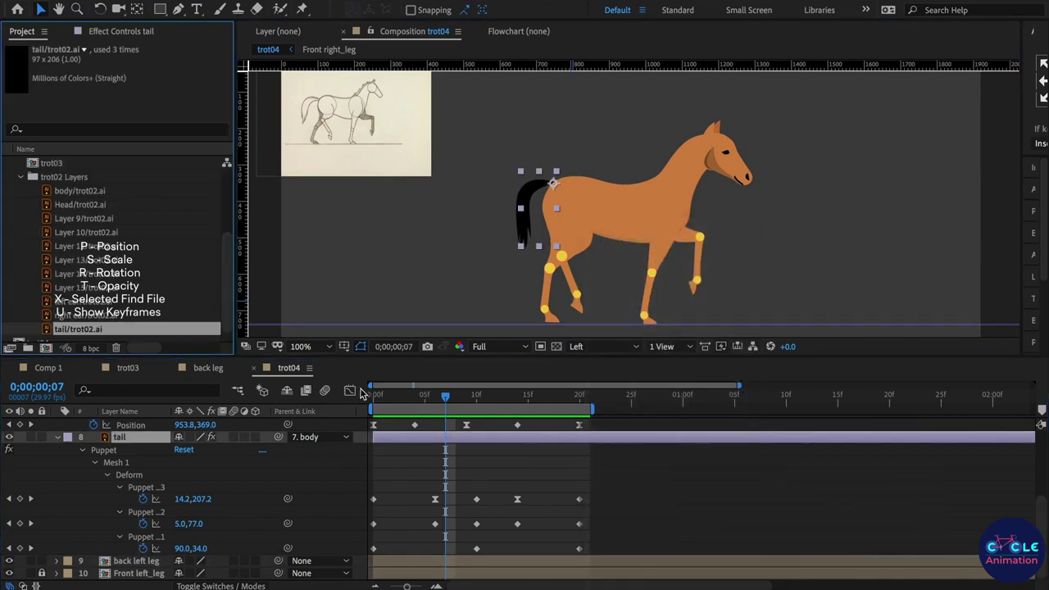
pyautogui.keyDown('alt'); pyautogui.doubleClick(181, 329); pyautogui.keyUp('alt')
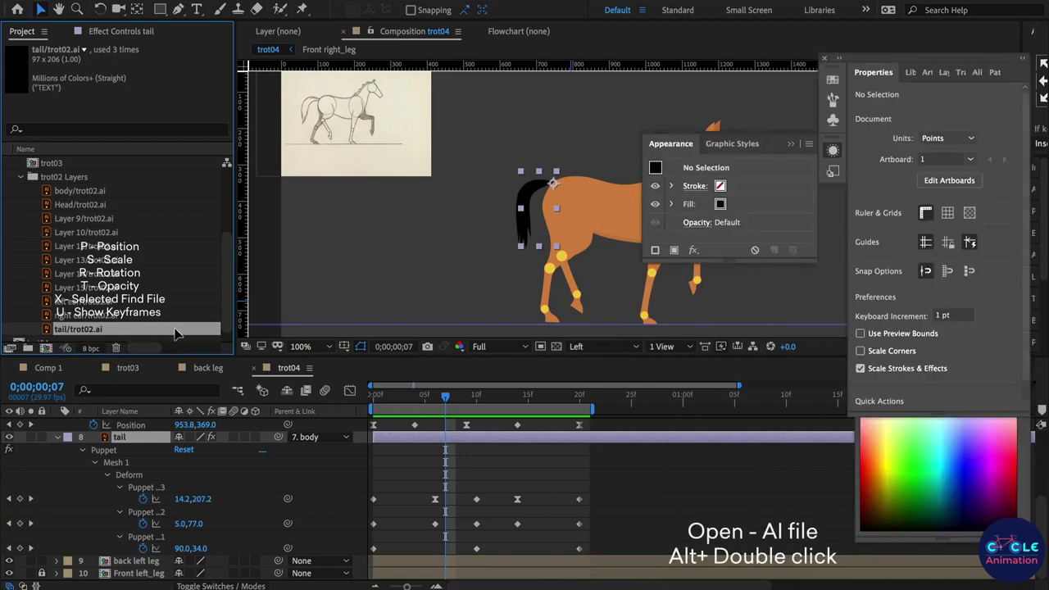
# Step: Recolor the front leg's upper yellow joint circle and green dot to the leg's brown
pyautogui.scroll(3, 457, 325)
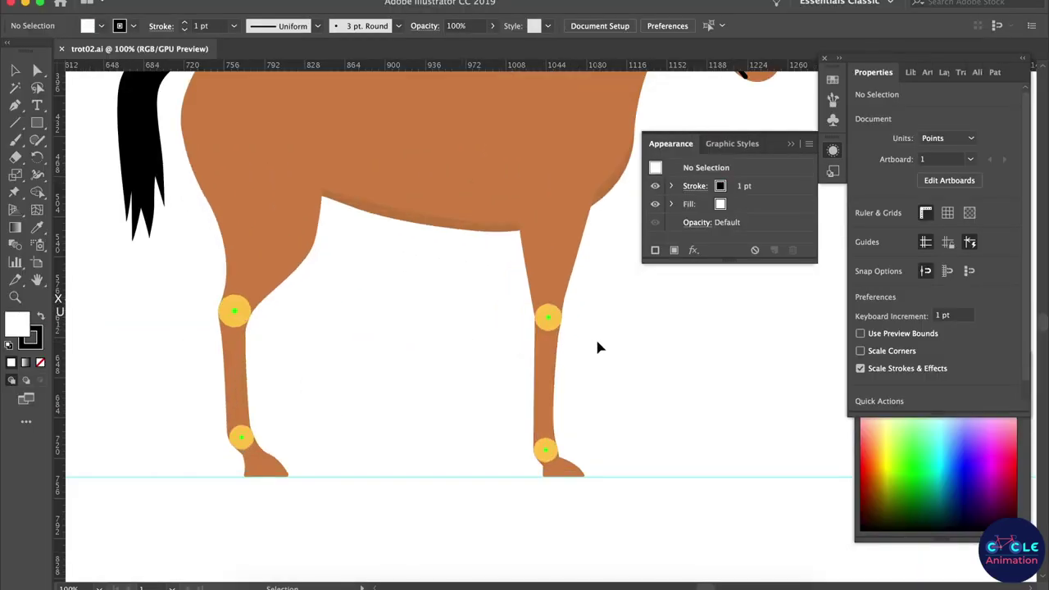
pyautogui.scroll(2, 519, 336)
pyautogui.scroll(2, 528, 335)
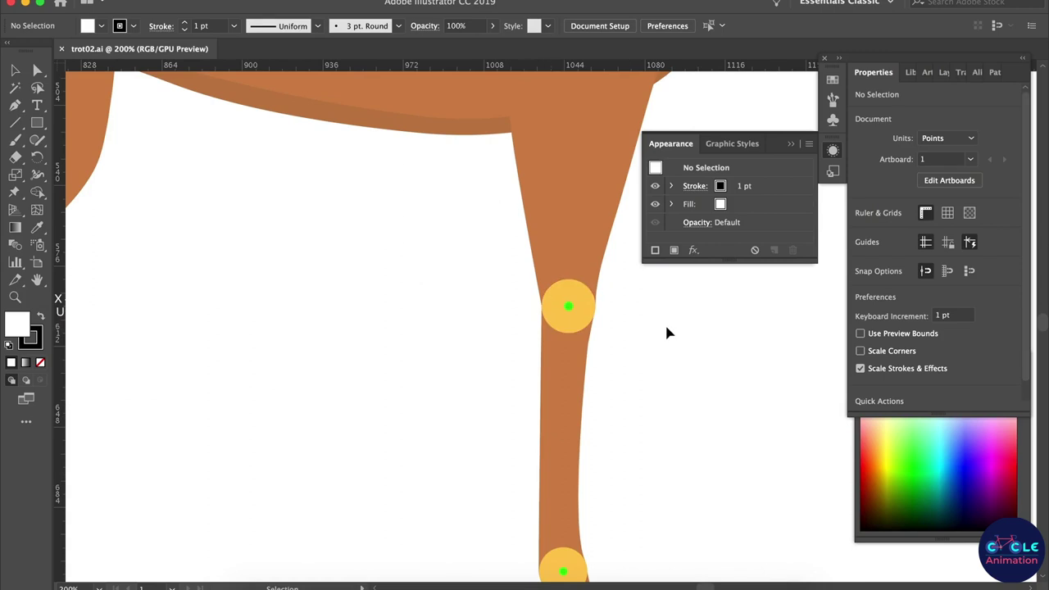
pyautogui.press('a')
pyautogui.click(583, 330)
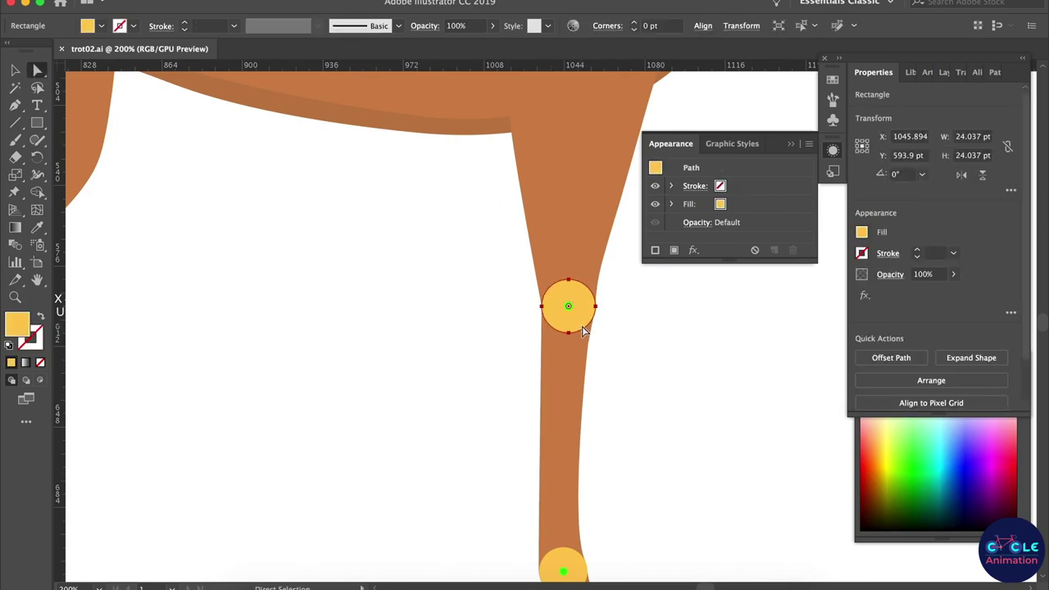
pyautogui.press('i')
pyautogui.click(583, 227)
pyautogui.press('v')
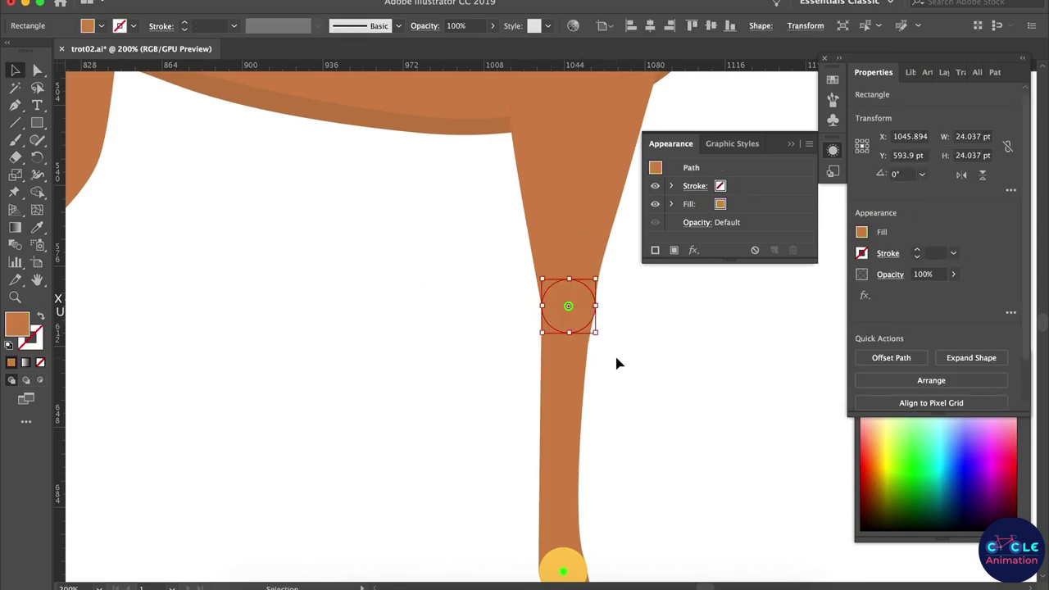
pyautogui.click(600, 356)
pyautogui.click(570, 307)
pyautogui.press('i')
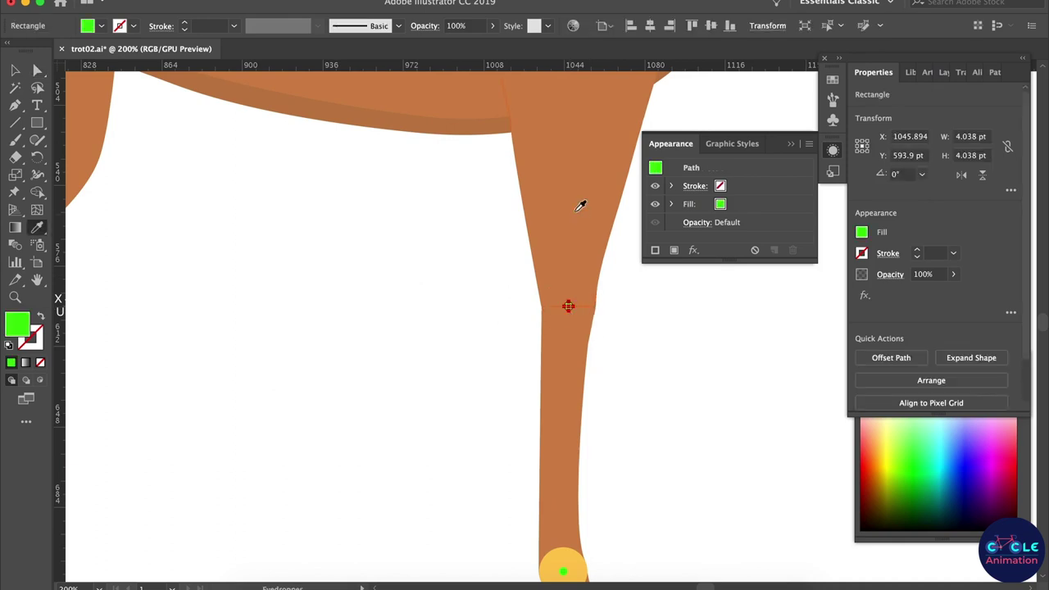
pyautogui.click(583, 205)
pyautogui.press('v')
pyautogui.click(632, 429)
# Step: Recolor the front leg's lower yellow joint circle and green dot to brown
pyautogui.moveTo(635, 452); pyautogui.dragTo(660, 336)
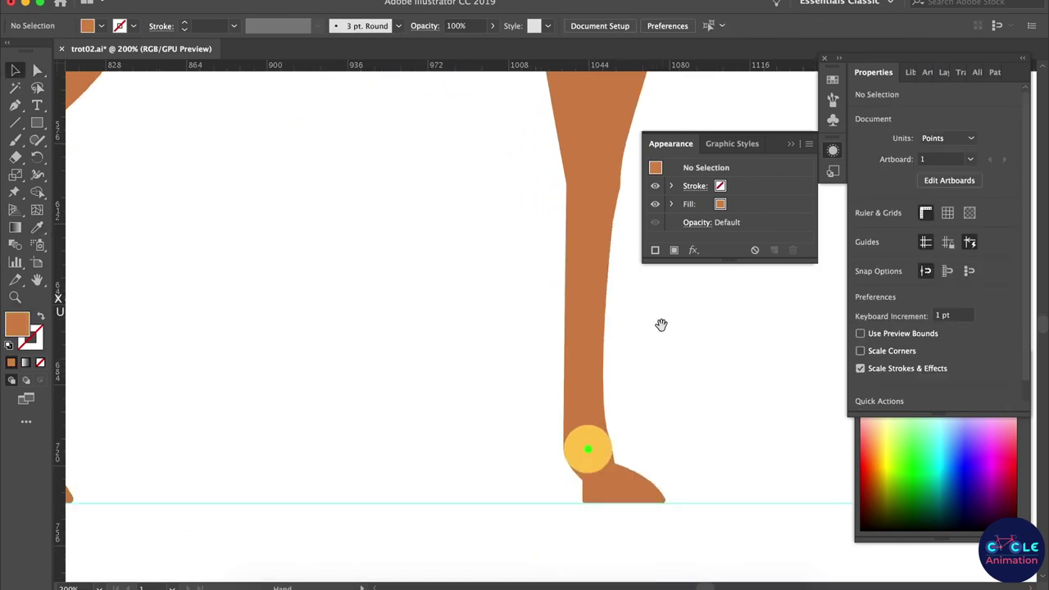
pyautogui.press('a')
pyautogui.click(601, 473)
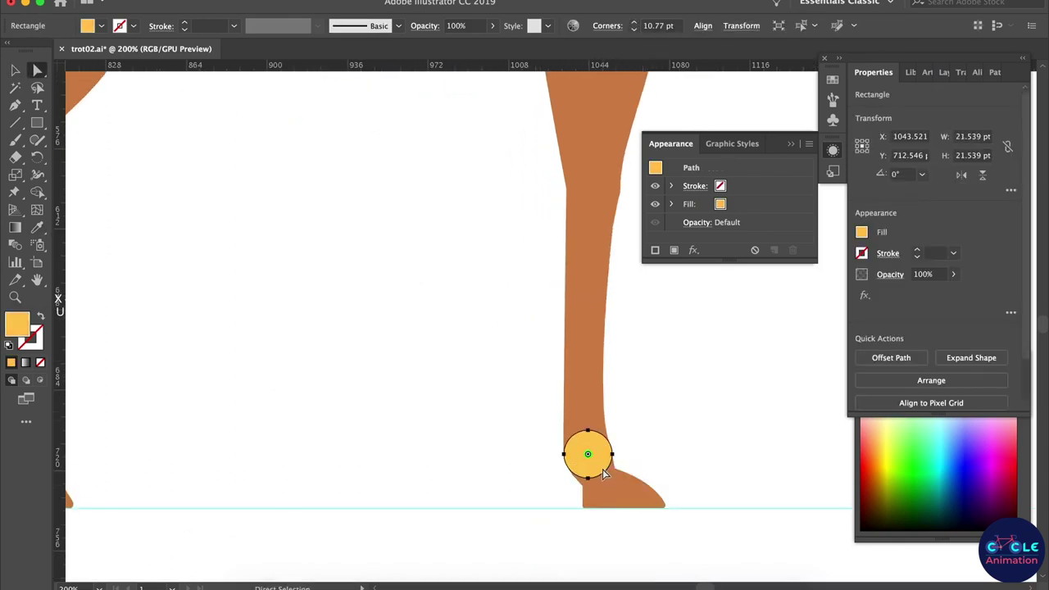
pyautogui.press('i')
pyautogui.click(585, 347)
pyautogui.press('v')
pyautogui.click(664, 438)
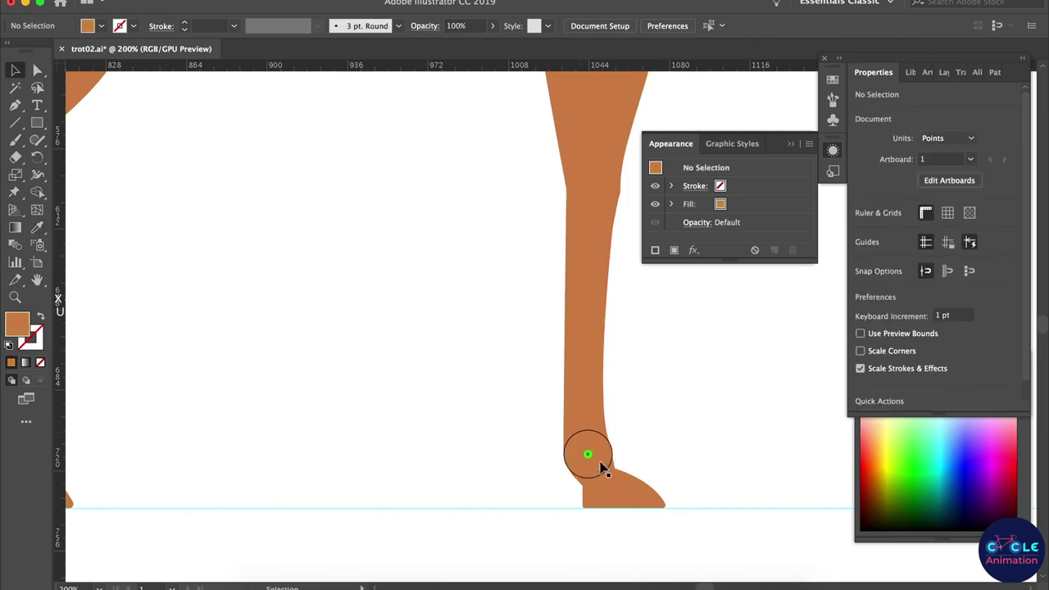
pyautogui.press('a')
pyautogui.click(586, 452)
pyautogui.press('i')
pyautogui.click(588, 347)
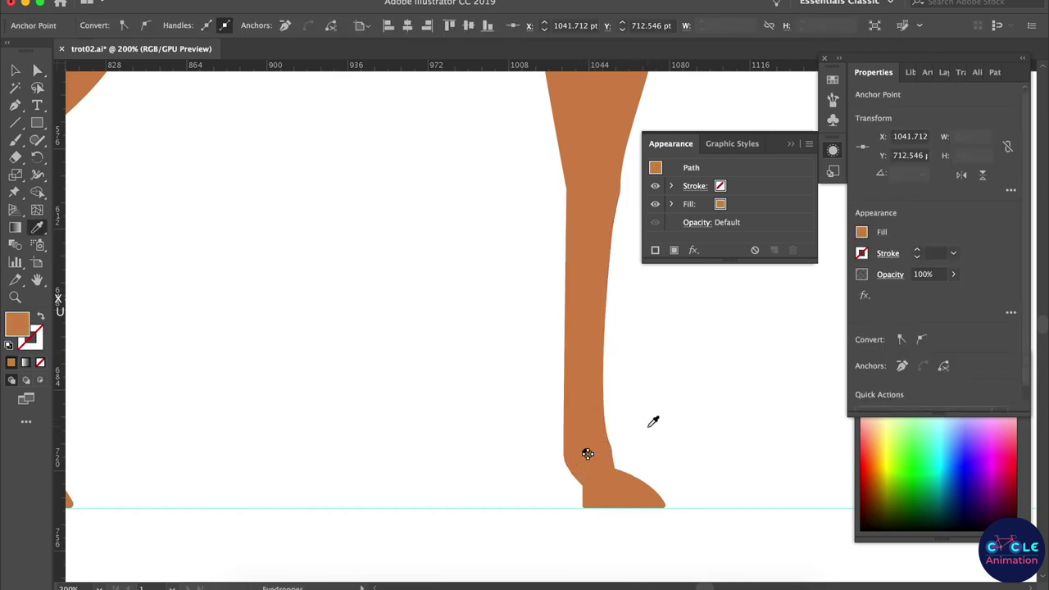
pyautogui.keyDown('alt'); pyautogui.scroll(-5, 648, 422); pyautogui.keyUp('alt')
pyautogui.press('v')
pyautogui.click(688, 389)
# Step: Recolor the back leg's yellow knee circle and green knee dot to brown
pyautogui.keyDown('alt'); pyautogui.scroll(4, 414, 348); pyautogui.keyUp('alt')
pyautogui.click(471, 368)
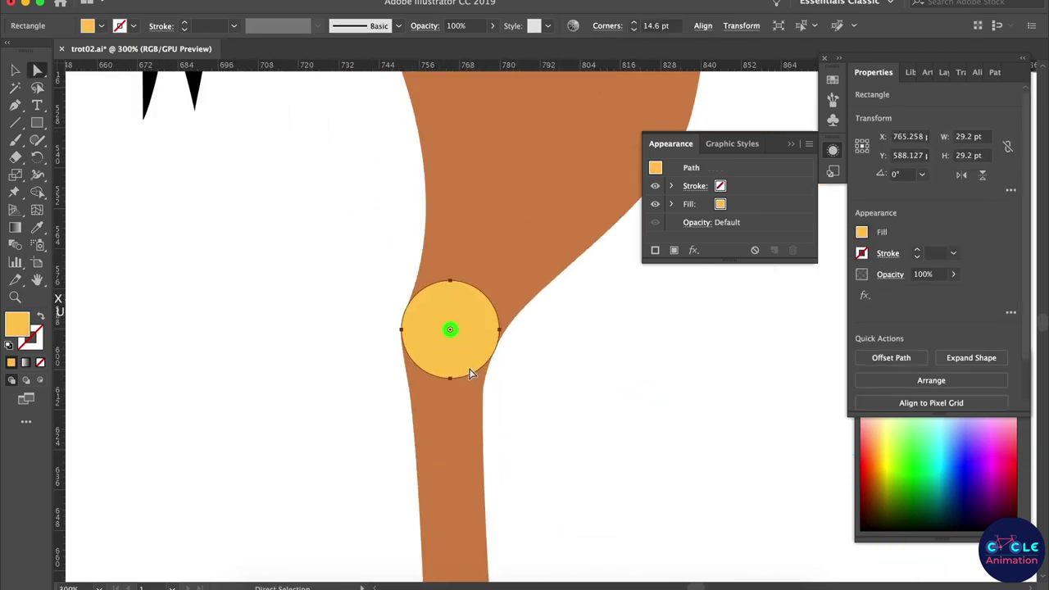
pyautogui.press('i')
pyautogui.click(508, 241)
pyautogui.keyDown('ctrl'); pyautogui.click(518, 390); pyautogui.keyUp('ctrl')
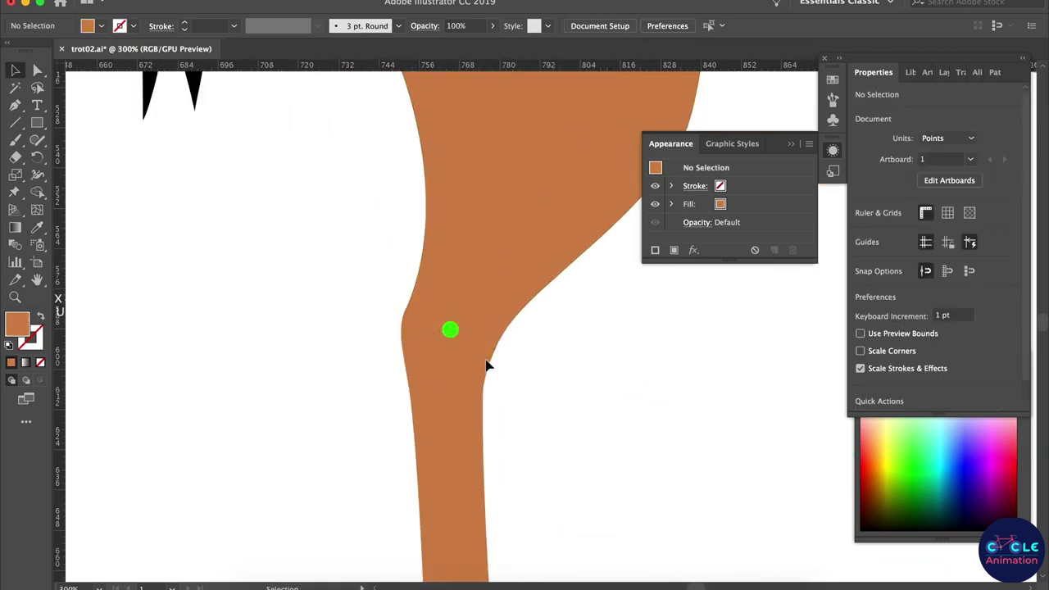
pyautogui.keyDown('ctrl'); pyautogui.click(450, 329); pyautogui.keyUp('ctrl')
pyautogui.click(516, 203)
pyautogui.press('v')
pyautogui.click(563, 497)
# Step: Recolor the back leg's lower yellow joint circle and green dot to brown
pyautogui.moveTo(563, 497); pyautogui.dragTo(548, 327)
pyautogui.click(507, 471)
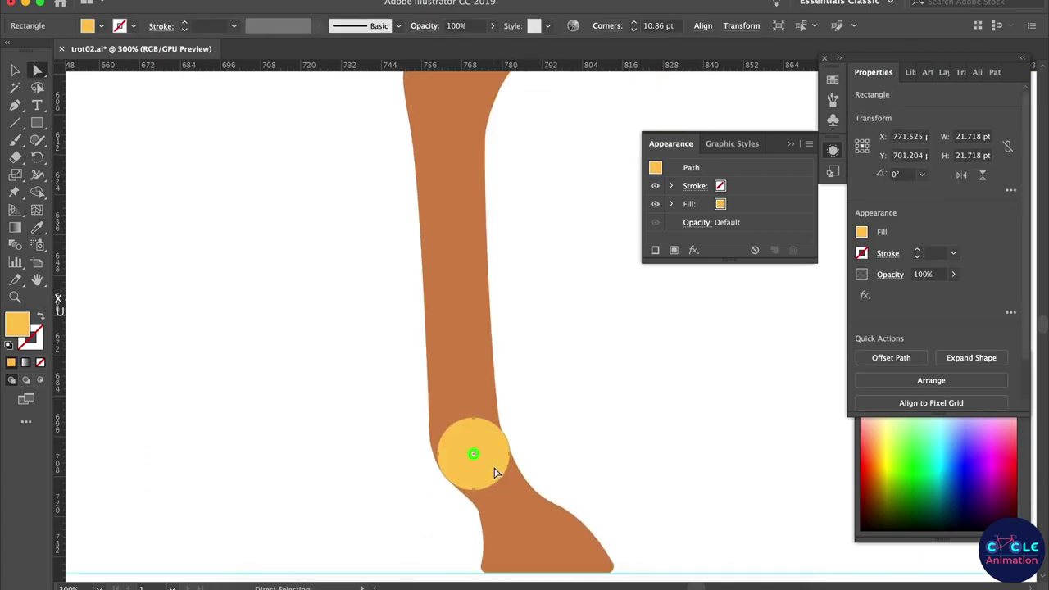
pyautogui.press('i')
pyautogui.click(495, 391)
pyautogui.press('a')
pyautogui.click(564, 399)
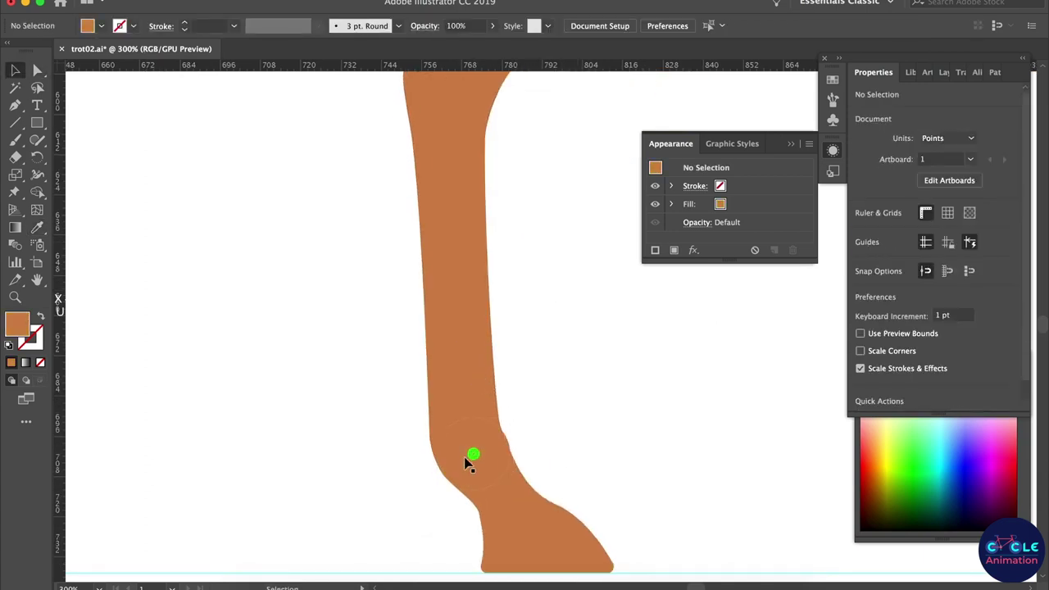
pyautogui.click(474, 455)
pyautogui.press('i')
pyautogui.click(471, 446)
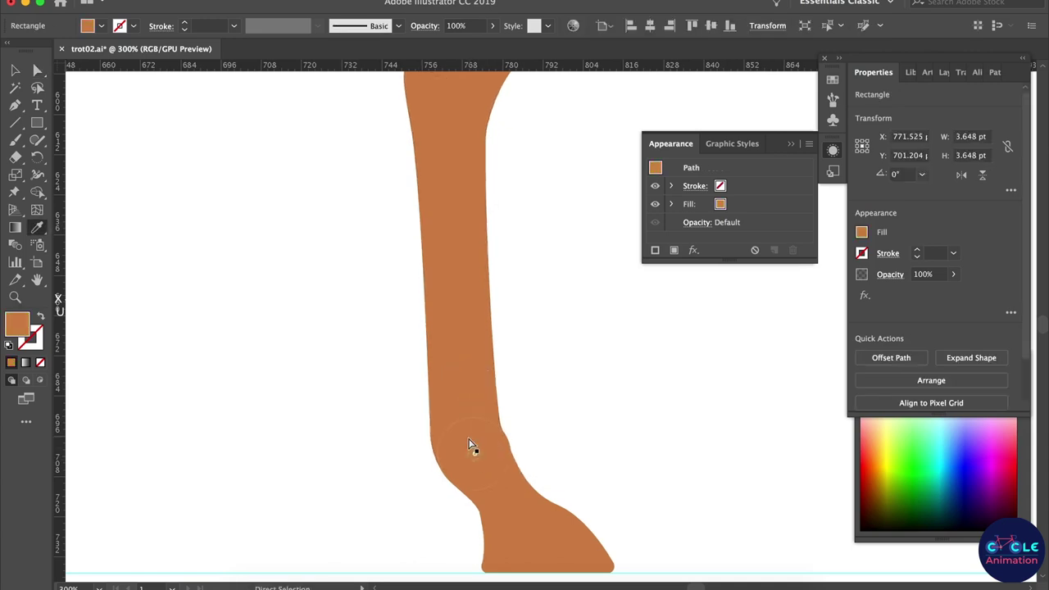
pyautogui.hscroll(-2, 467, 443)
pyautogui.scroll(-5, 457, 435)
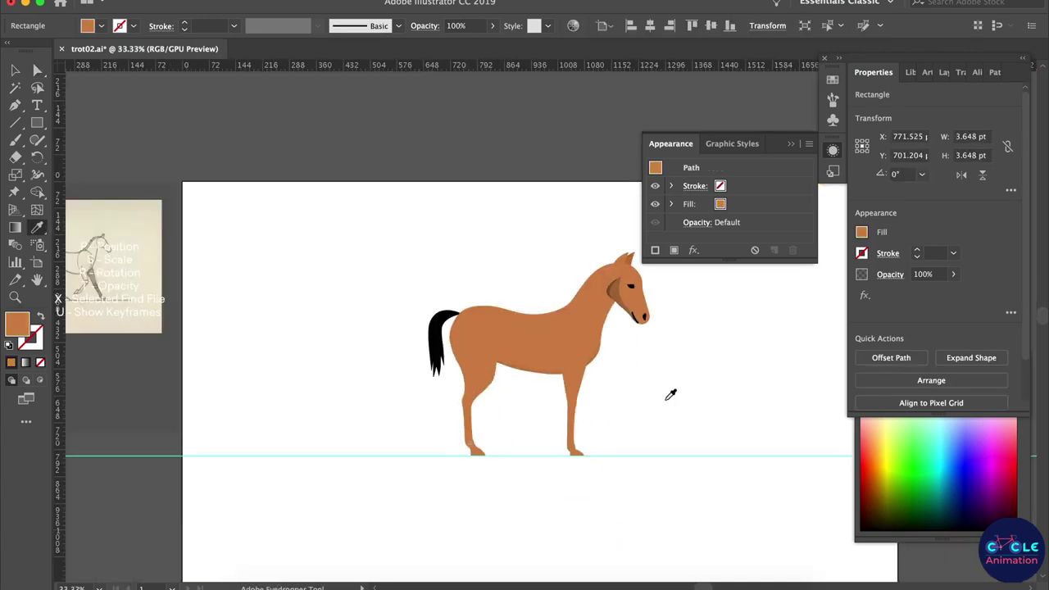
pyautogui.press('v')
pyautogui.click(637, 412)
# Step: Save the recolored trot02.ai artwork and return to After Effects
pyautogui.scroll(1, 637, 412)
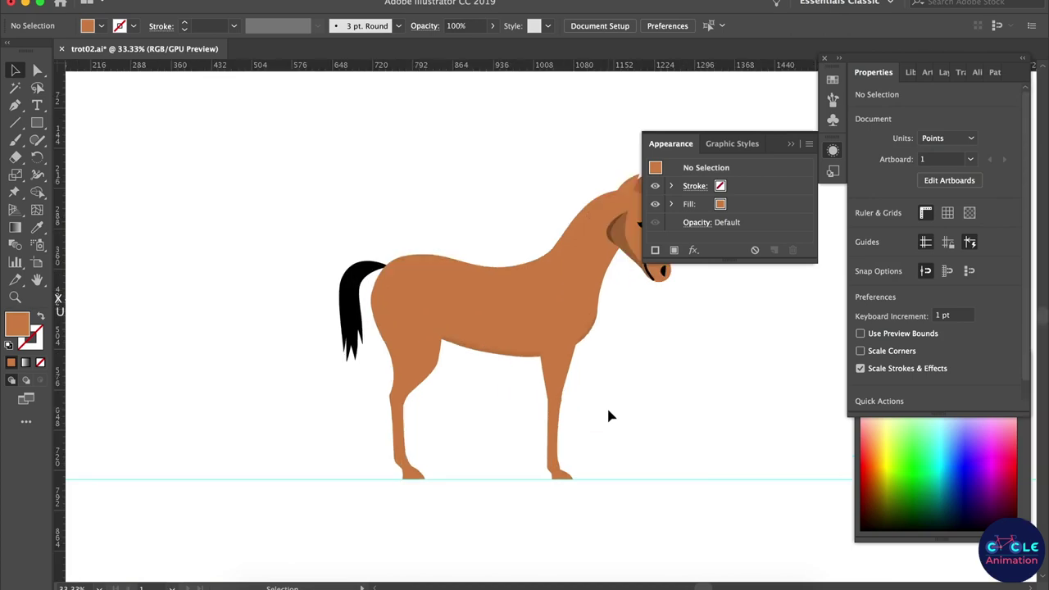
pyautogui.click(119, 3)
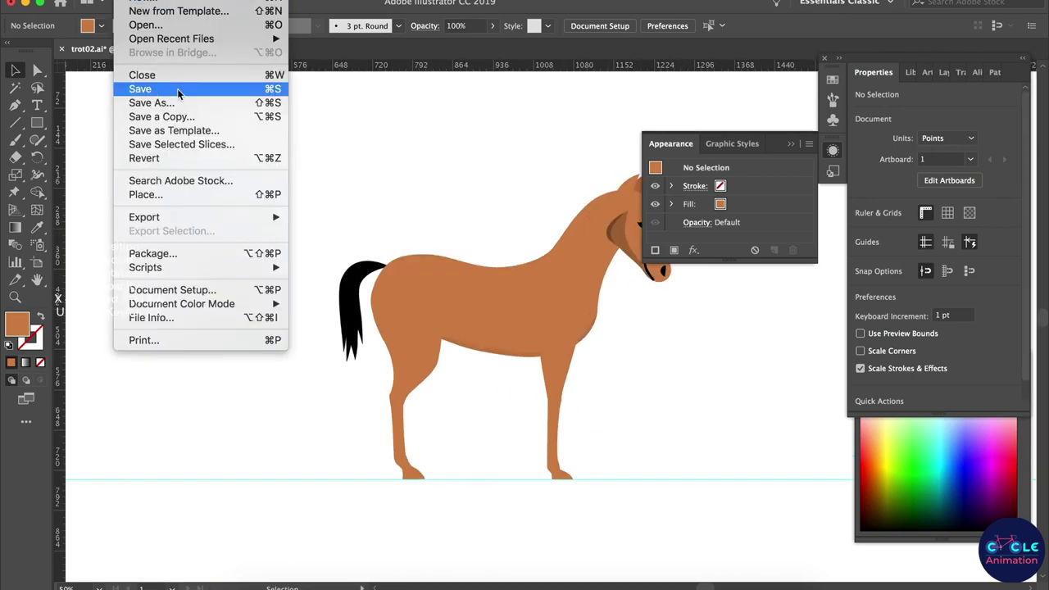
pyautogui.click(177, 88)
pyautogui.click(728, 585)
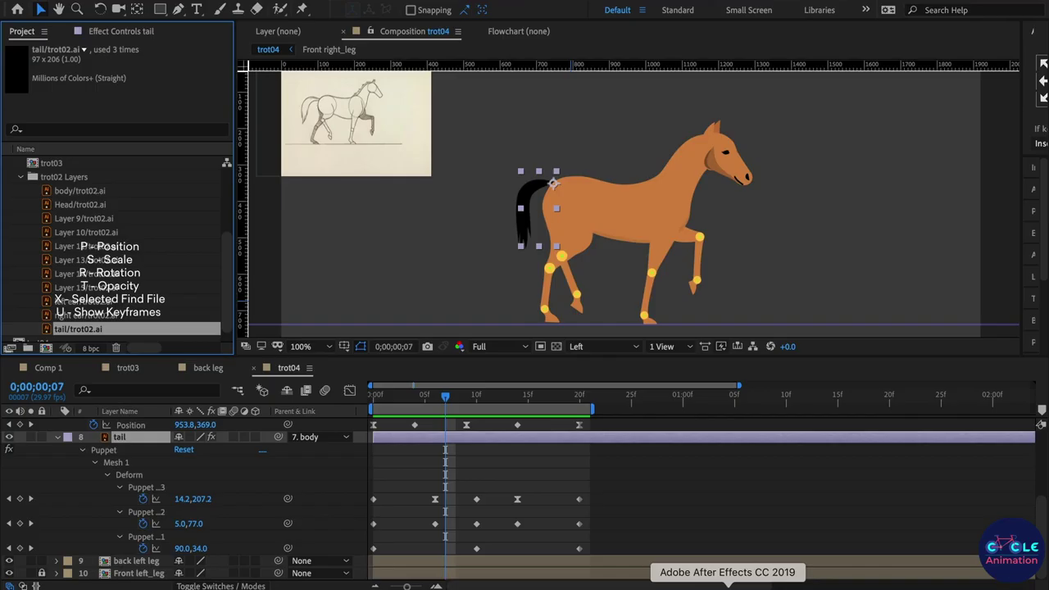
# Step: Deselect the tail layer, preview the trot cycle with brown joints, and save the project
pyautogui.click(656, 526)
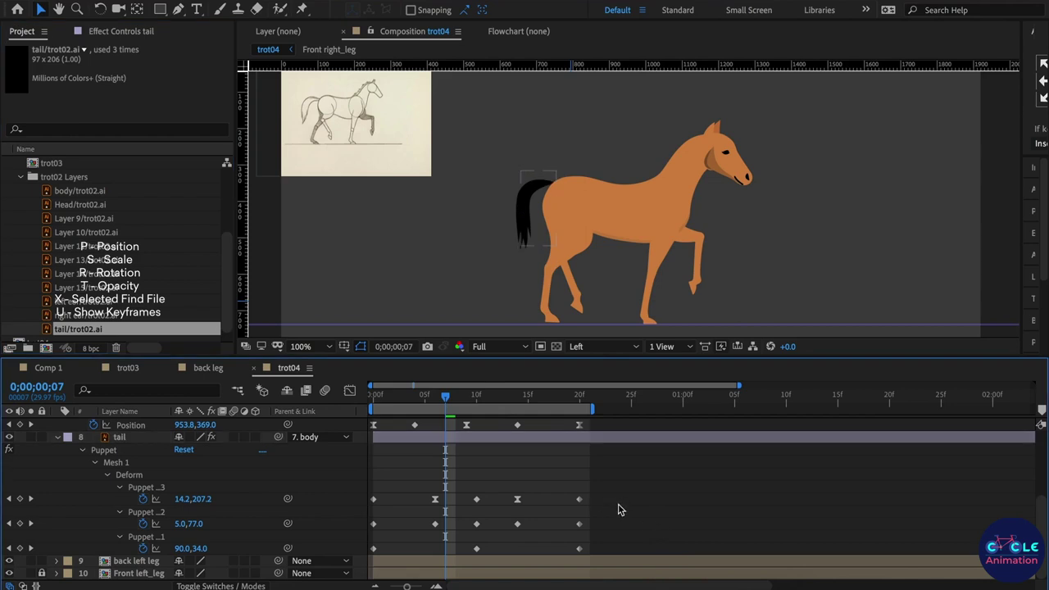
pyautogui.press('space')
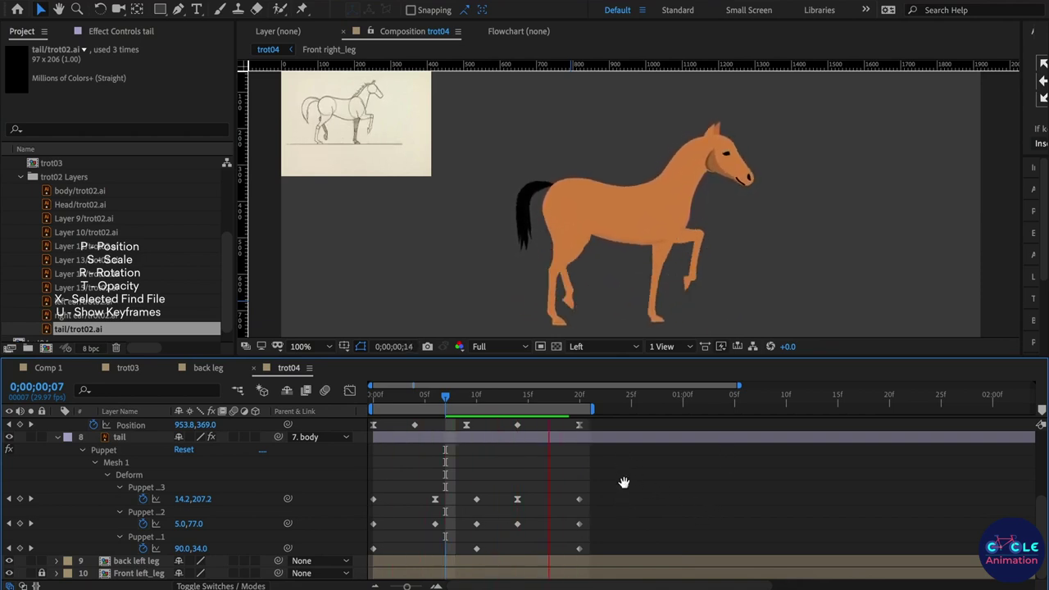
pyautogui.press('space')
pyautogui.hotkey('ctrl', 's')
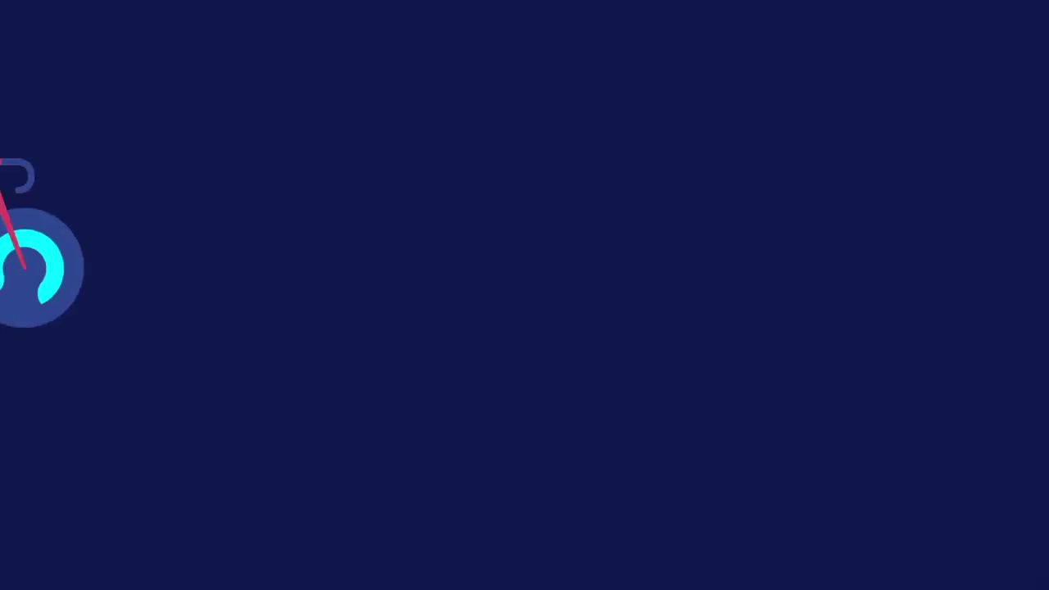